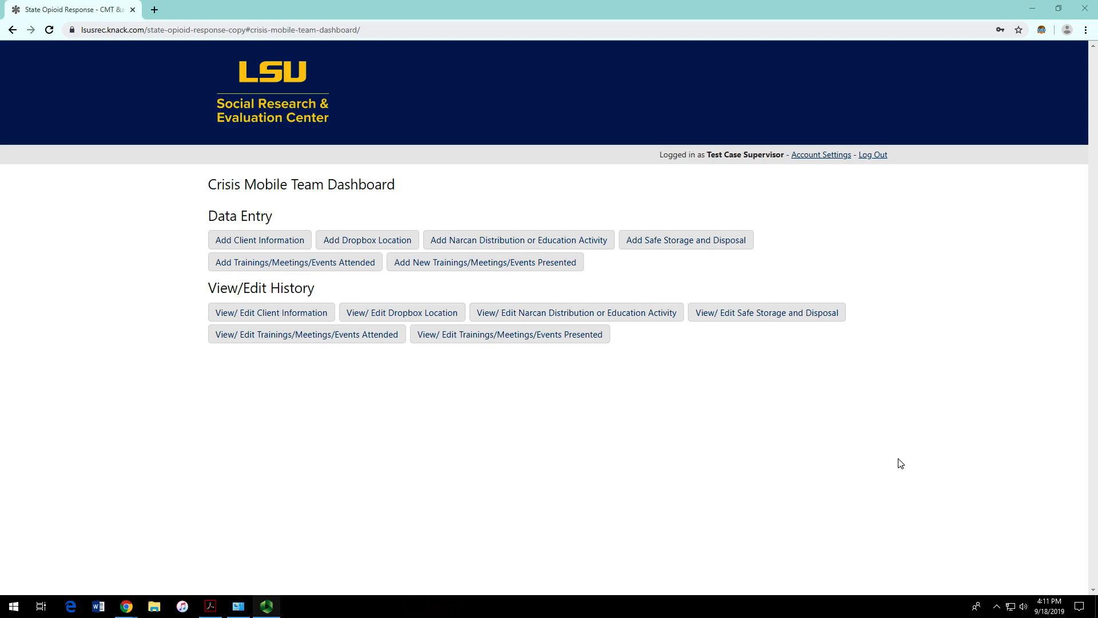
Step: Highlight the View/Edit History and Data Entry sections of the dashboard
left_click_drag(211, 290, 316, 294)
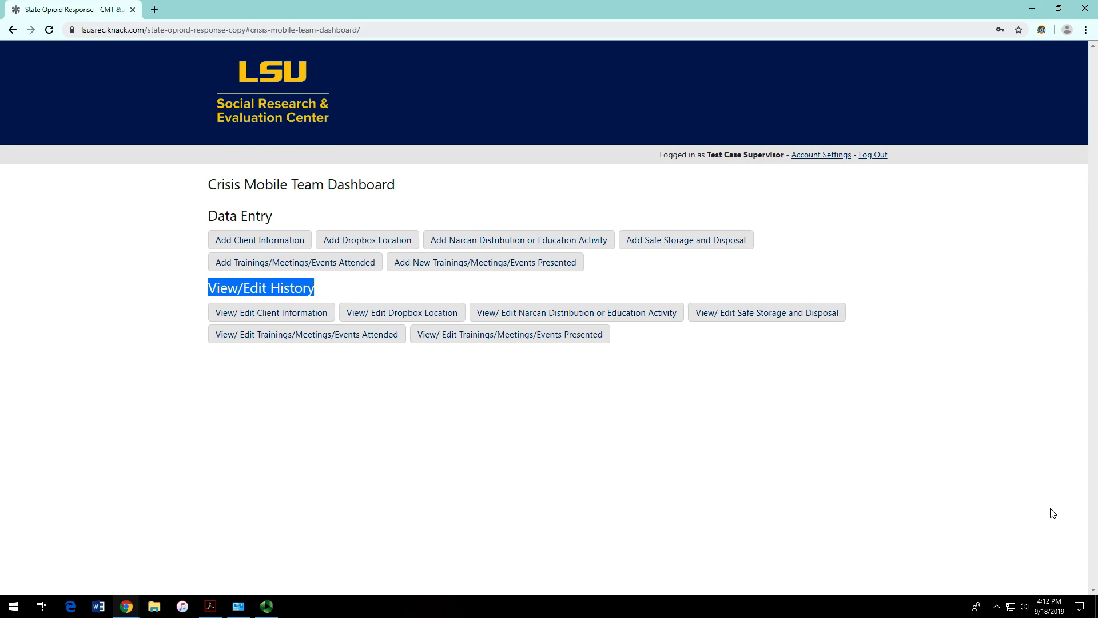
left_click(207, 212)
left_click_drag(207, 216, 400, 263)
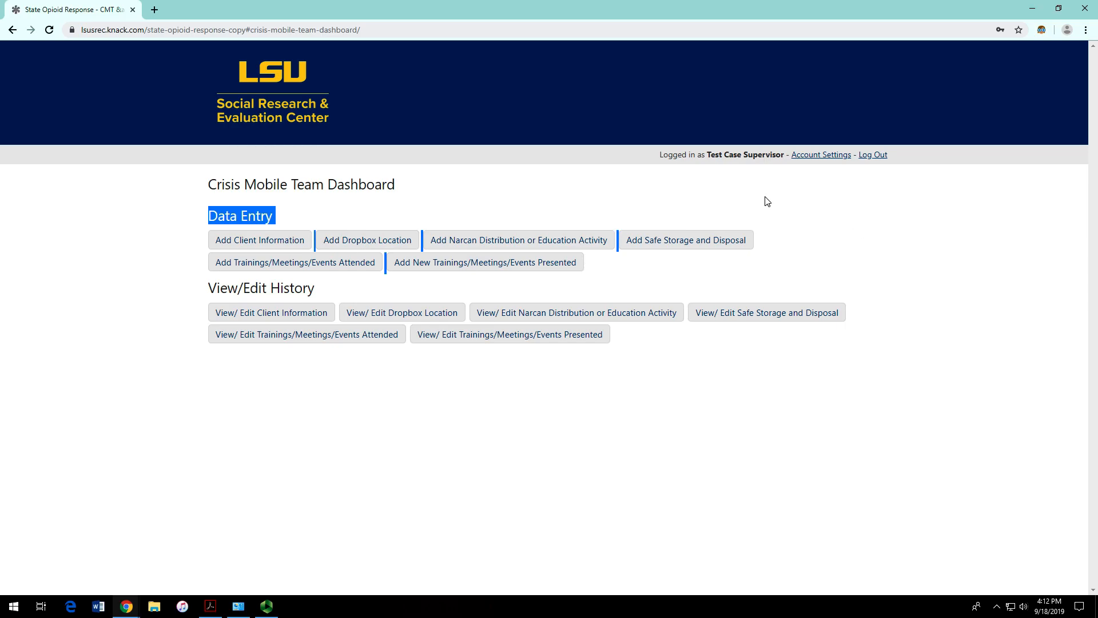
left_click(516, 198)
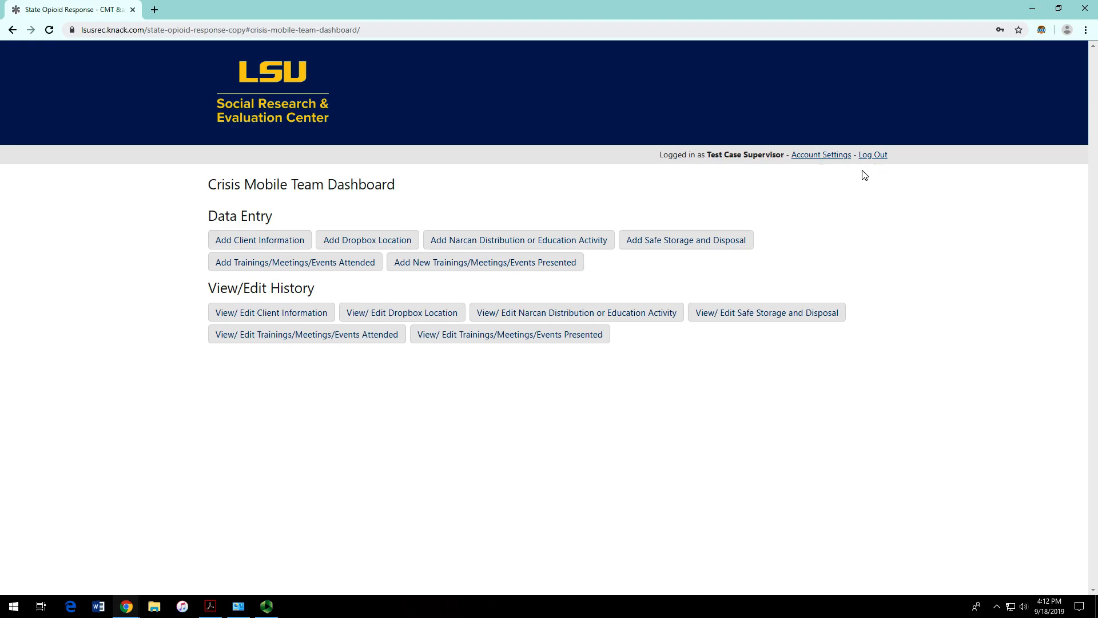
Step: Log out of the app, sign back in, and highlight the Data Entry section
left_click(873, 155)
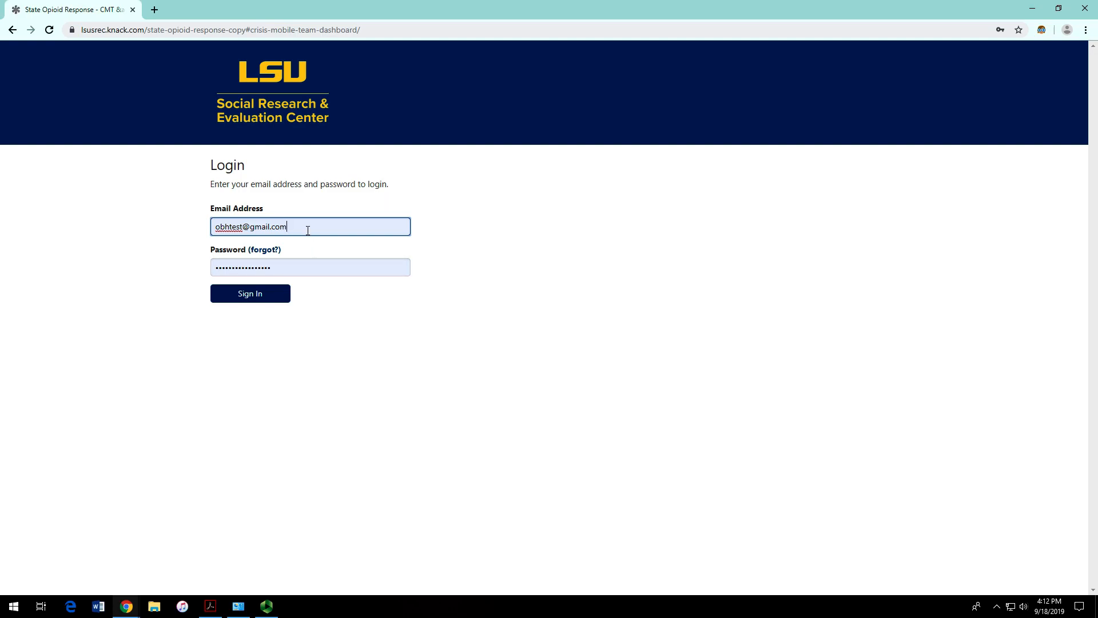
left_click(262, 296)
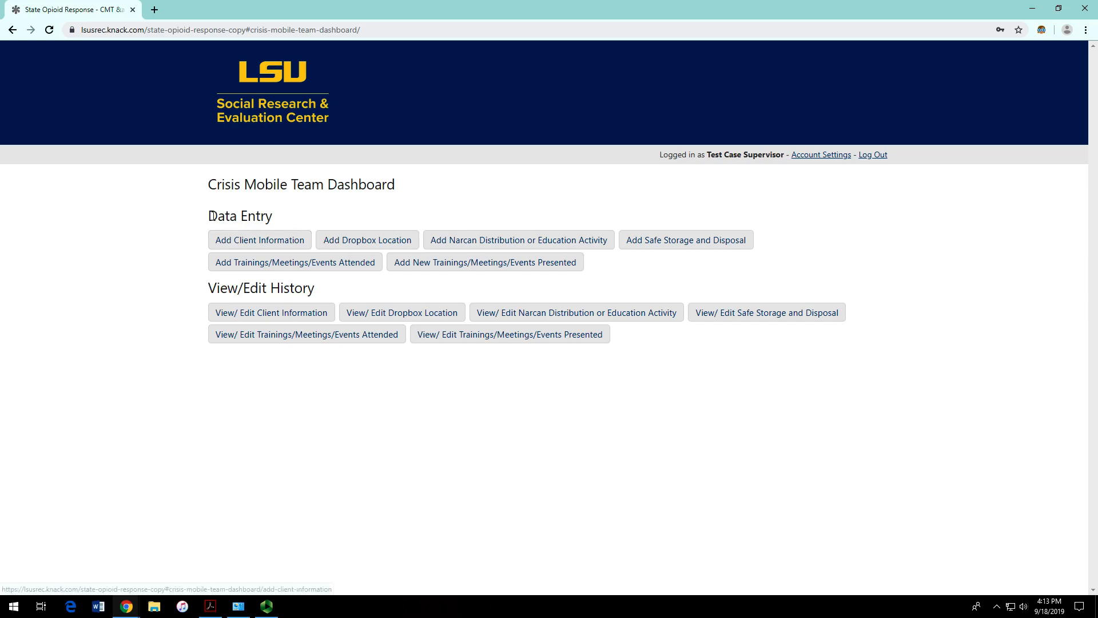
left_click_drag(209, 215, 273, 216)
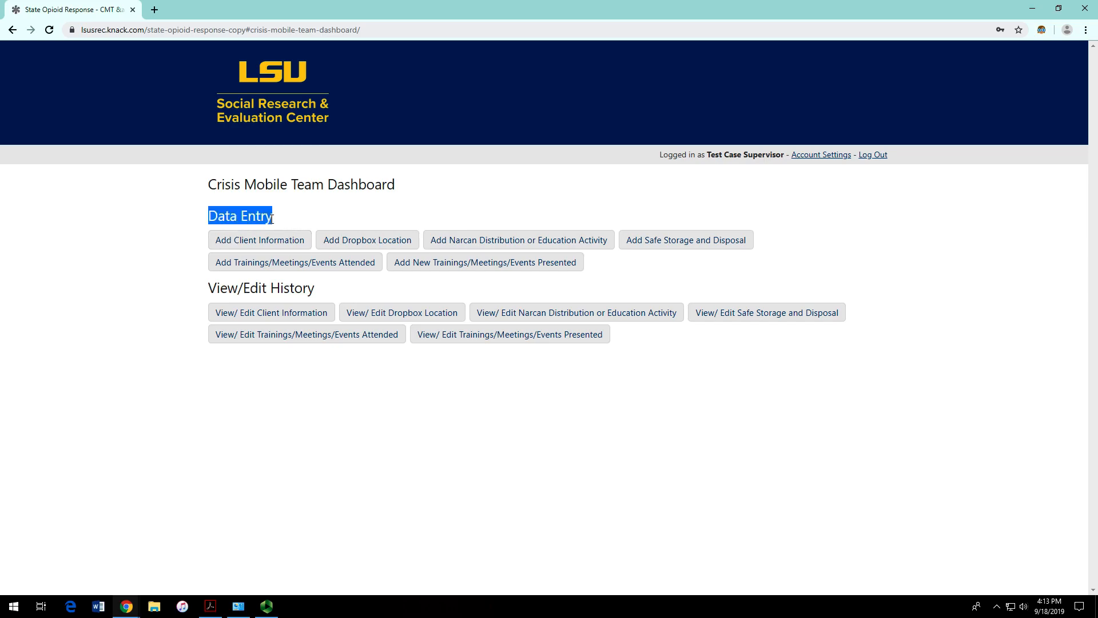
Step: Preview the Add Client Information form, then return to the Crisis Mobile Team Dashboard
left_click(254, 241)
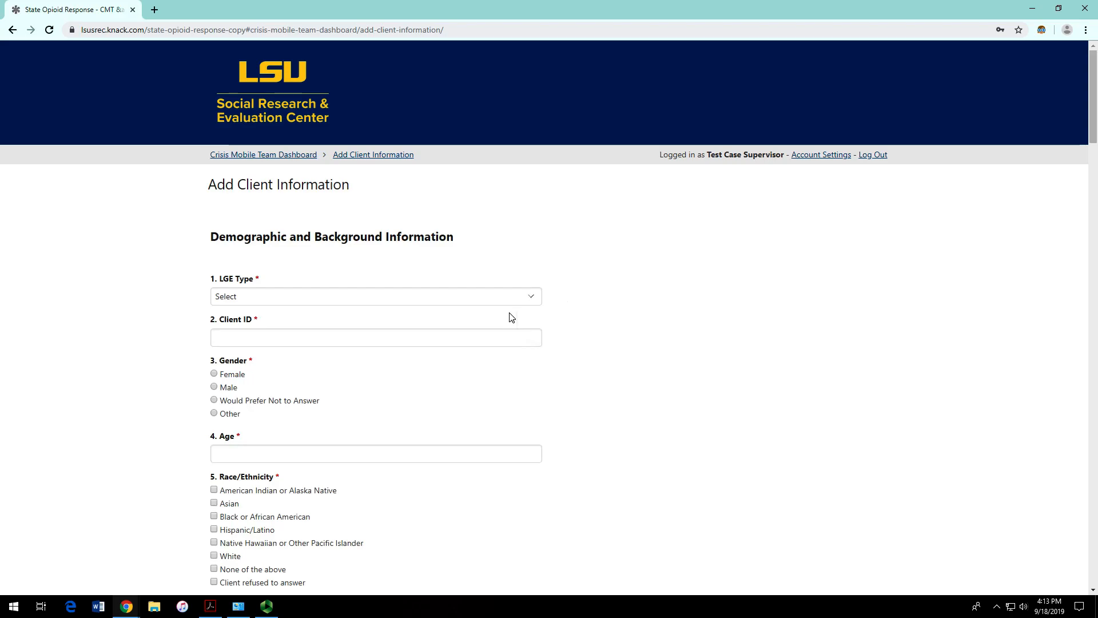
scroll(622, 323, "down", 14)
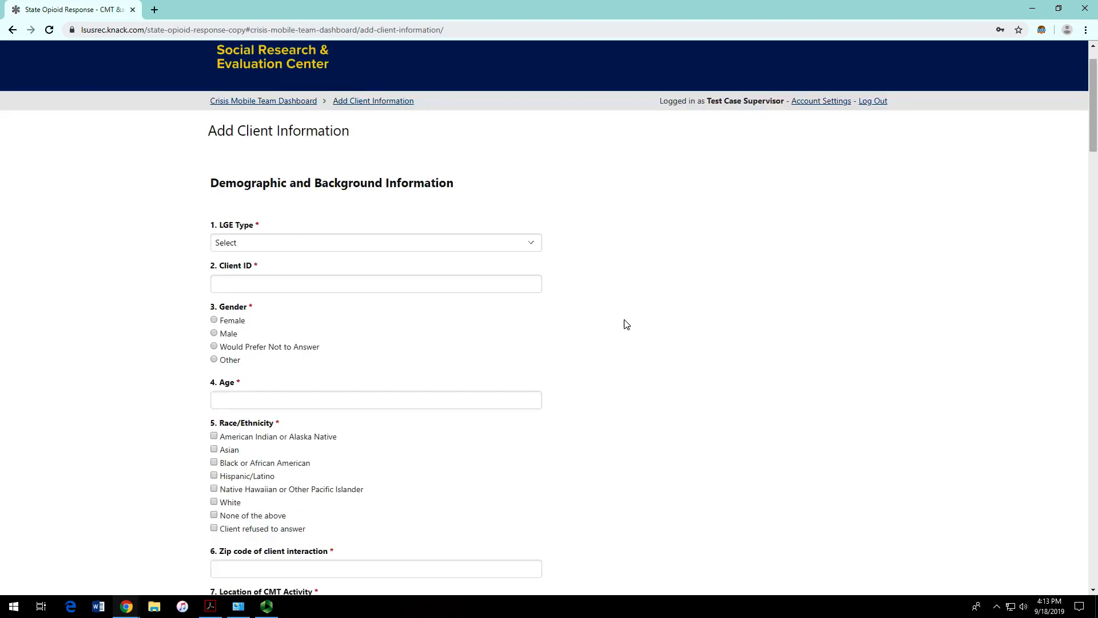
scroll(622, 329, "up", 14)
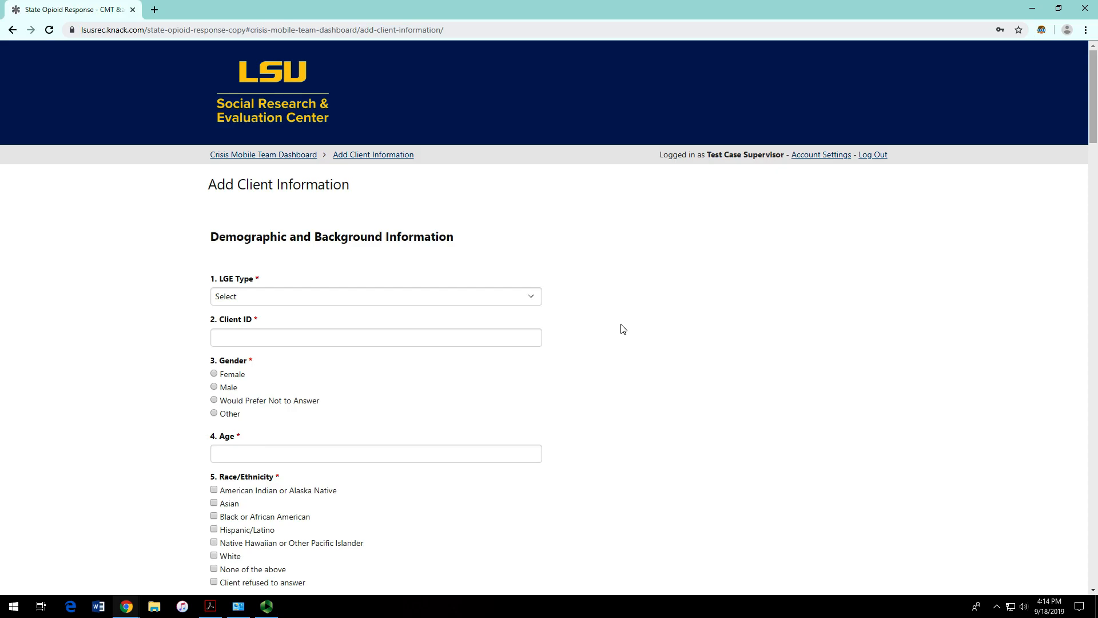
left_click(223, 156)
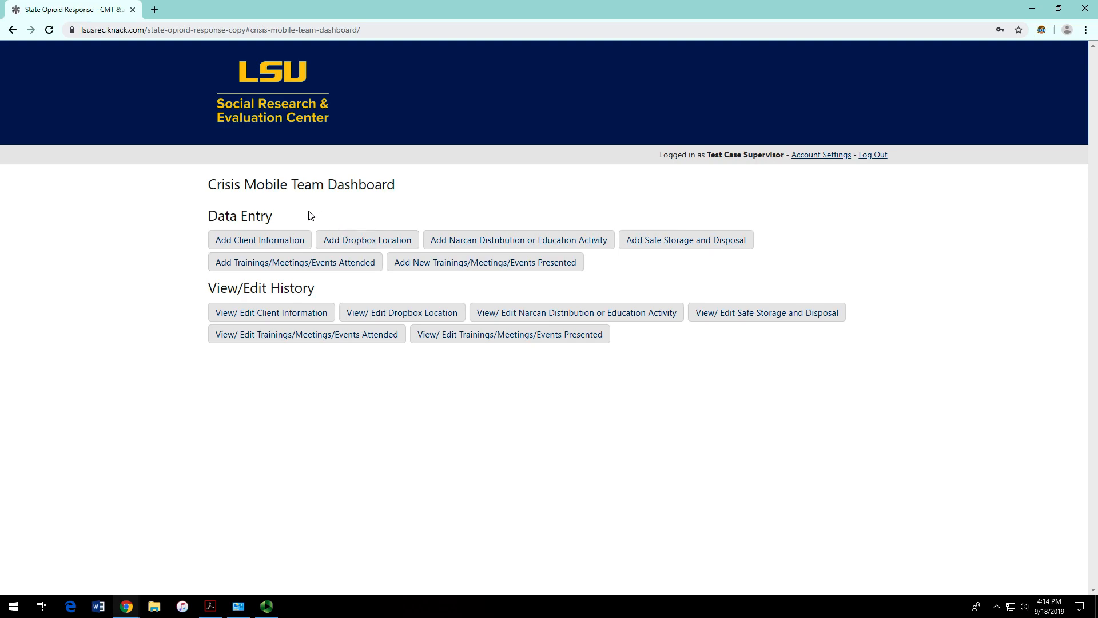
Step: Reopen the Add Client Information form, scroll through it, and show the LGE Type choices
left_click(288, 236)
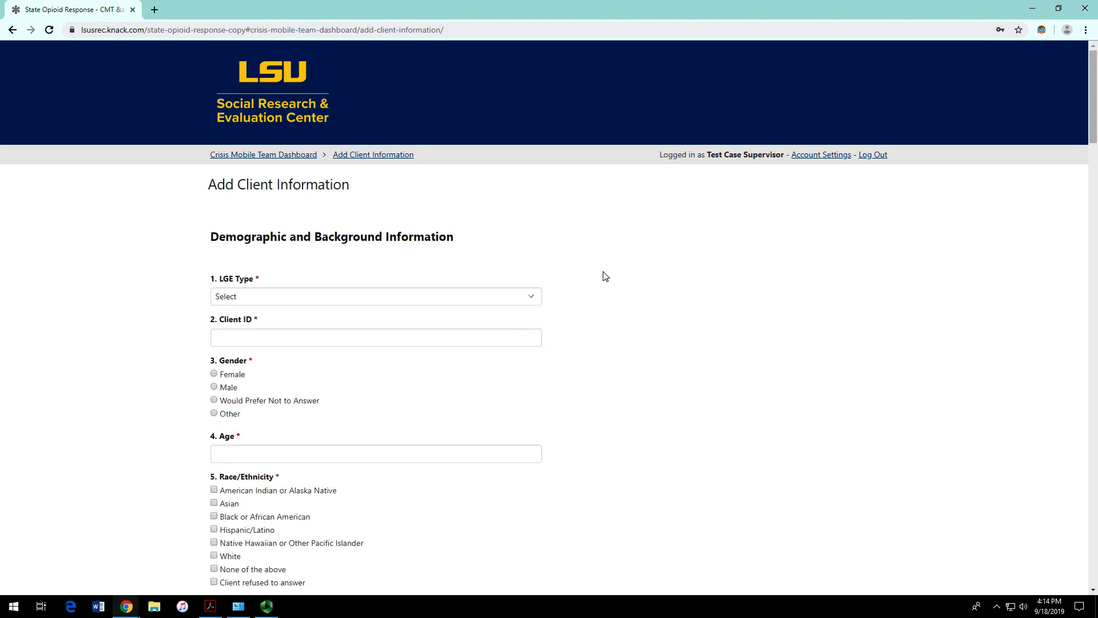
scroll(603, 273, "down", 1)
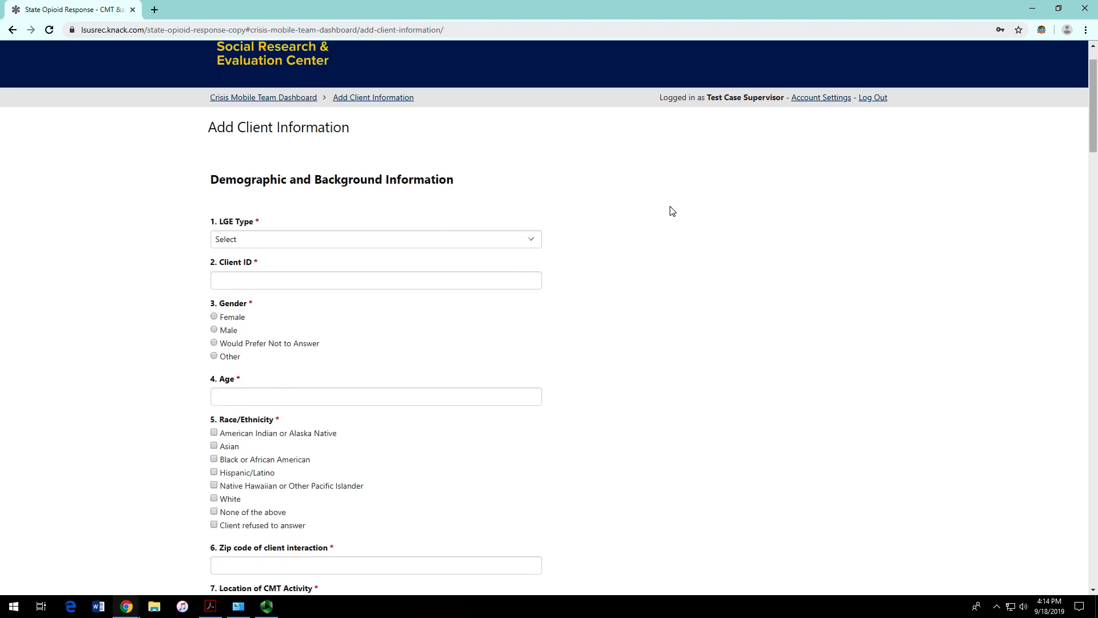
scroll(601, 298, "down", 1)
scroll(597, 301, "up", 1)
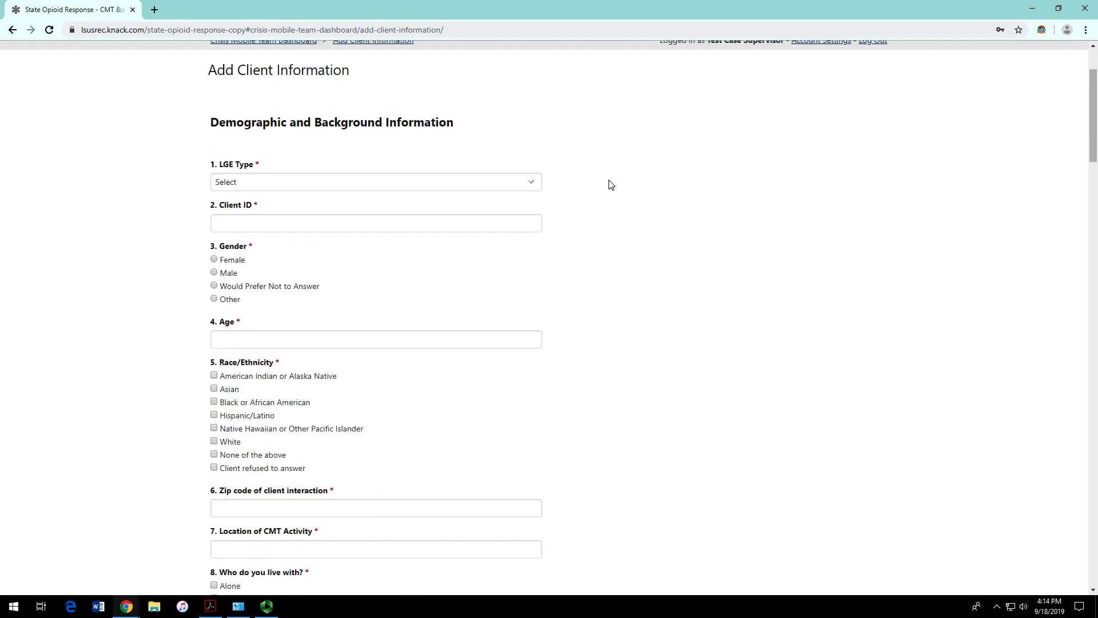
scroll(626, 172, "up", 1)
scroll(627, 170, "down", 1)
left_click(483, 189)
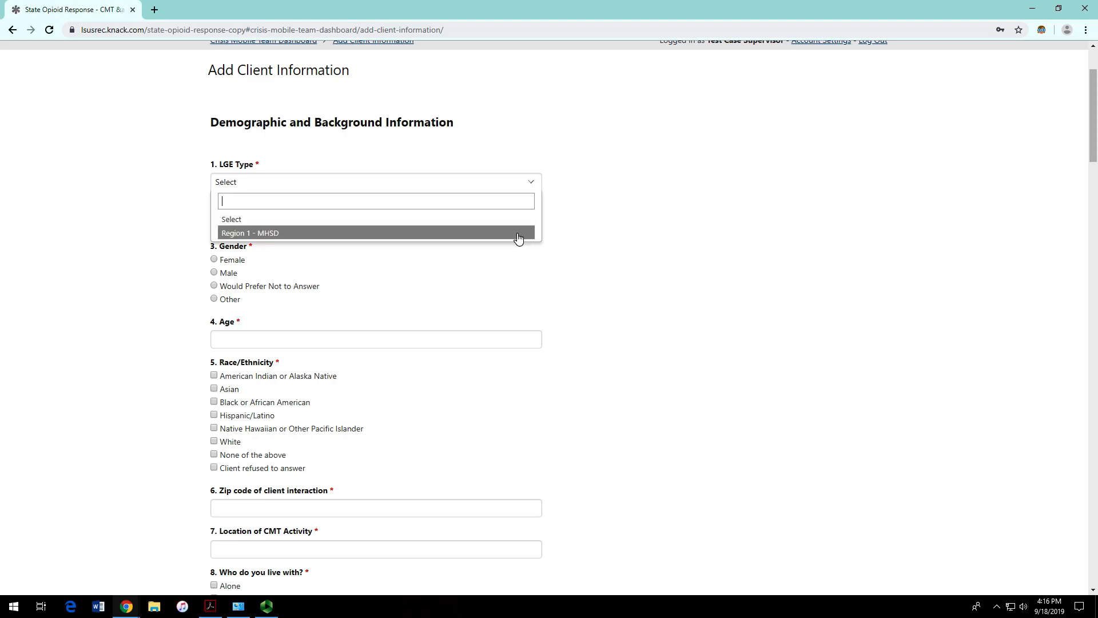
Step: Point out the required-field asterisks on LGE Type, Client ID and Gender
left_click(527, 182)
double_click(257, 164)
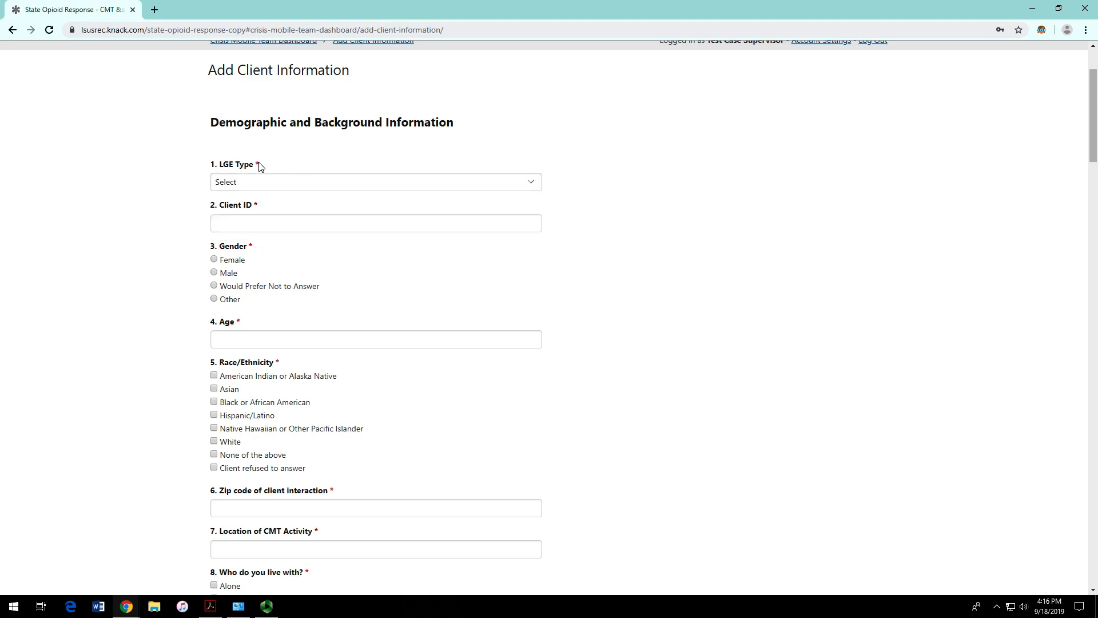
double_click(256, 205)
left_click(252, 245)
double_click(252, 246)
left_click(260, 165)
double_click(256, 165)
Step: Choose Region 1 - MHSD as the LGE Type
left_click(268, 182)
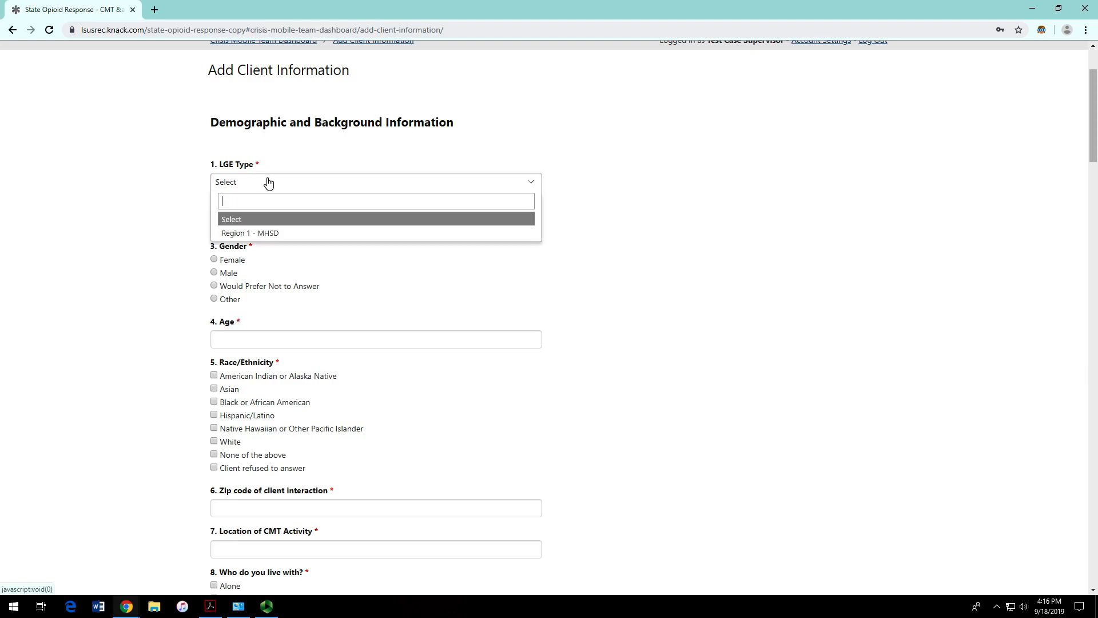
left_click(291, 234)
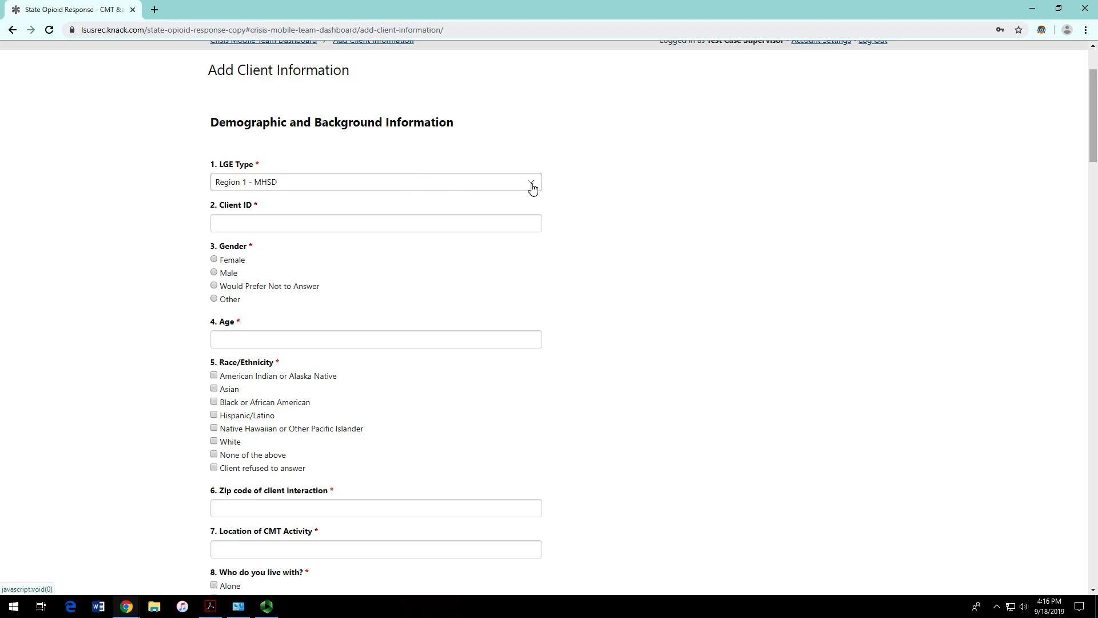
scroll(625, 184, "up", 2)
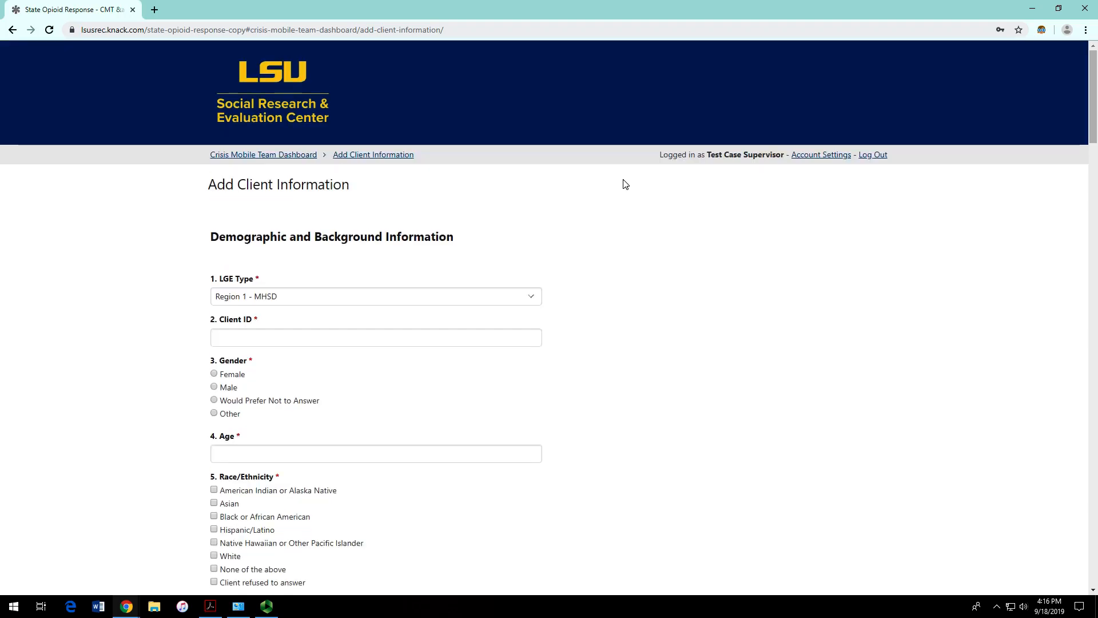
scroll(626, 185, "down", 1)
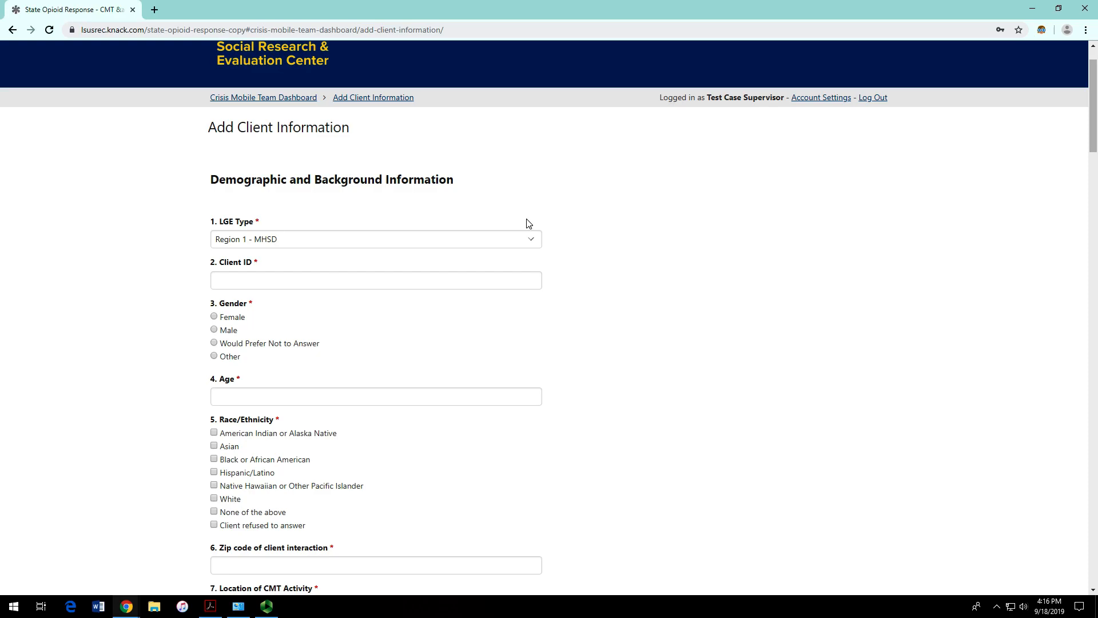
left_click(473, 242)
left_click(616, 224)
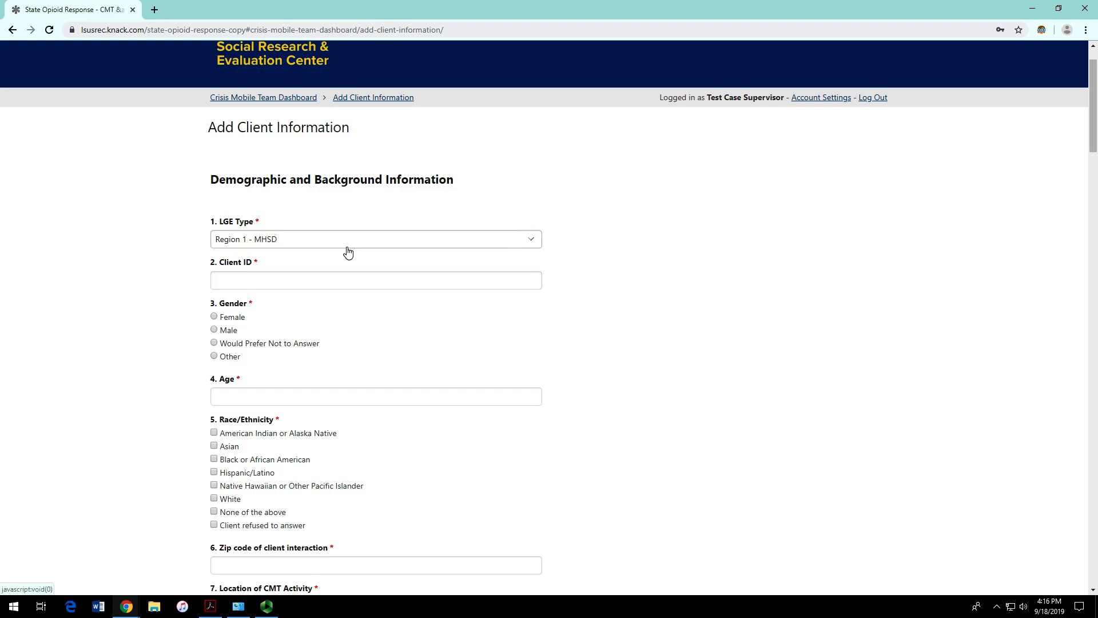
Step: Type the client's ID code into the Client ID field
left_click(510, 283)
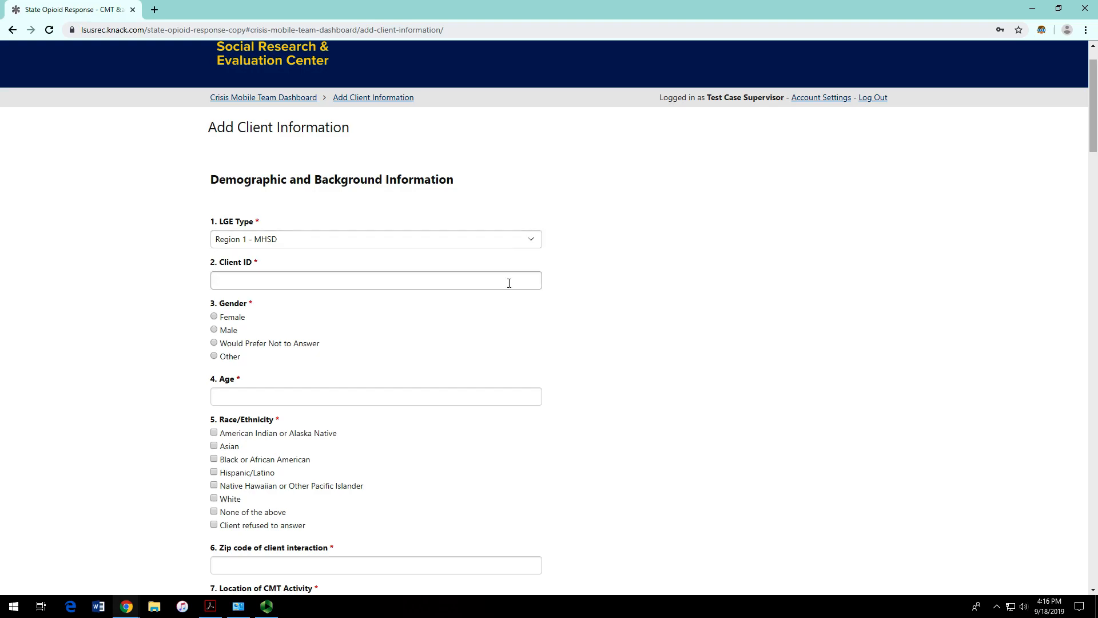
left_click(507, 283)
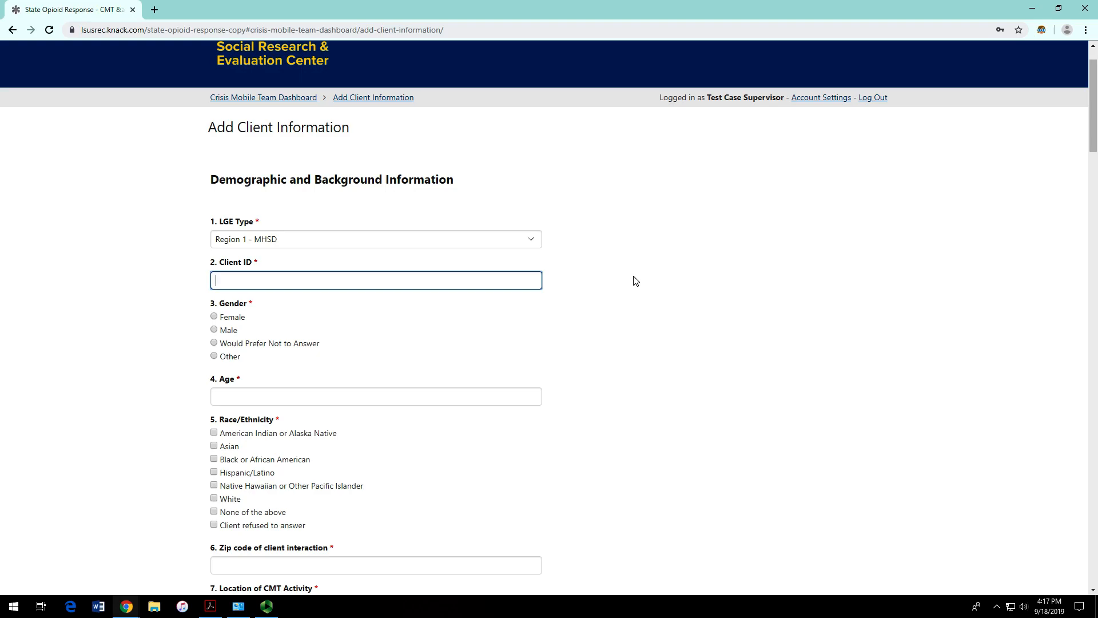
type("001")
type("09182019")
key("Right")
key("Right")
type("23")
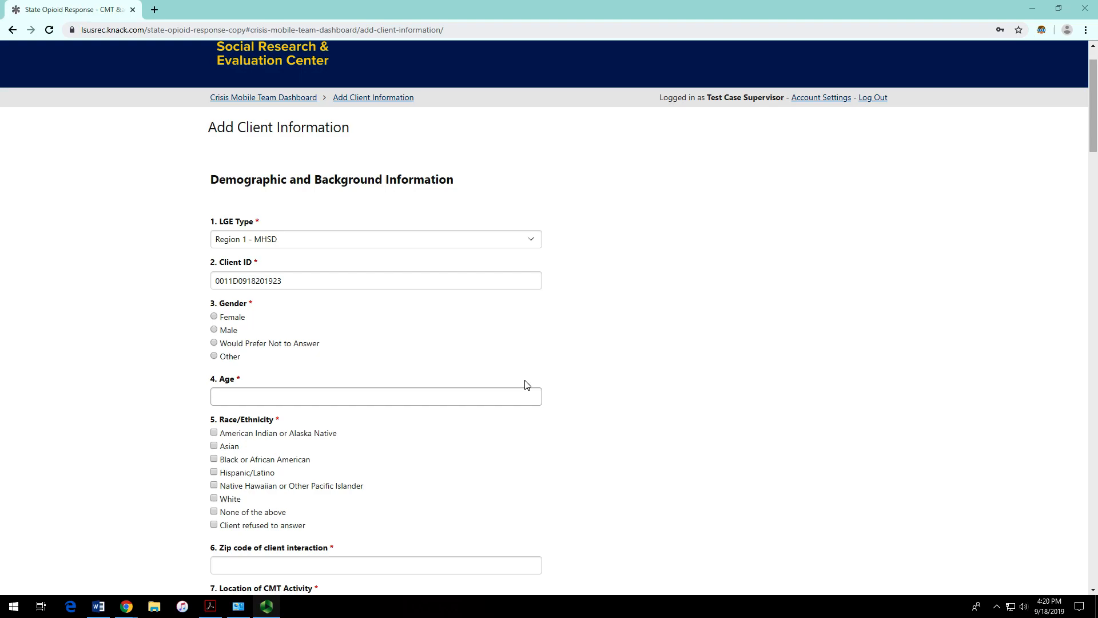
left_click_drag(215, 279, 274, 280)
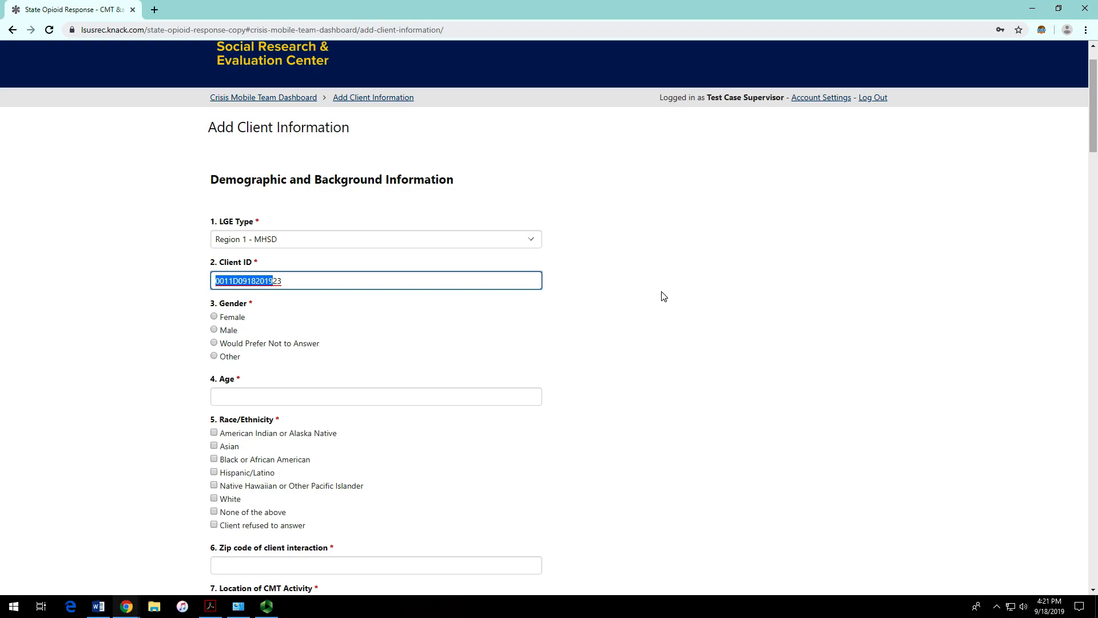
key("shift+Right")
key("shift+Right")
left_click(698, 309)
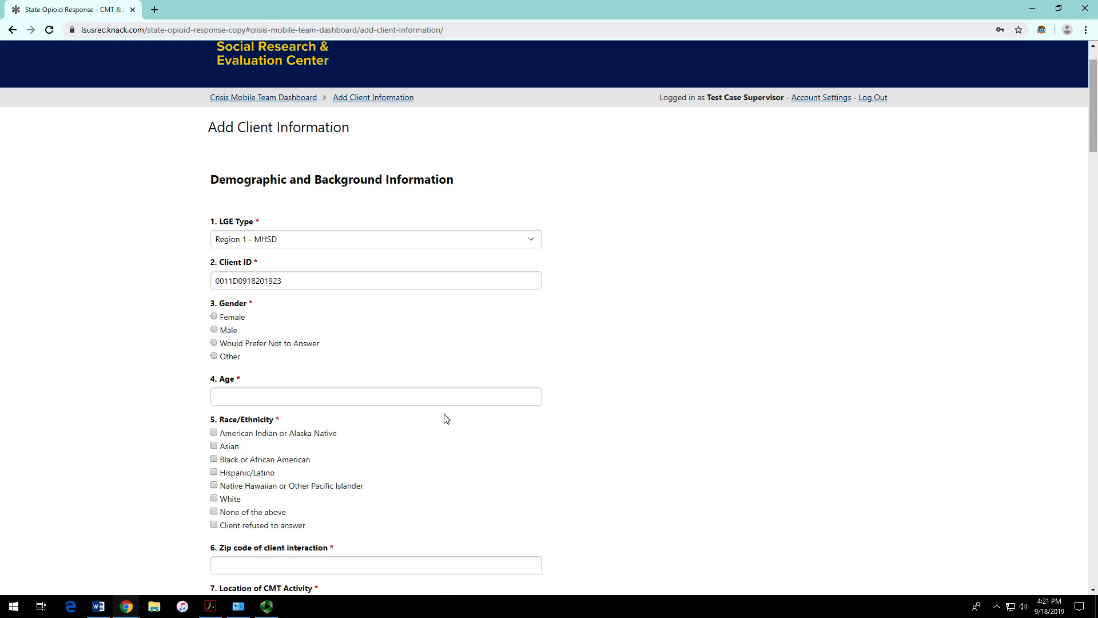
left_click(225, 343)
left_click(234, 357)
scroll(439, 341, "down", 4)
scroll(302, 223, "up", 2)
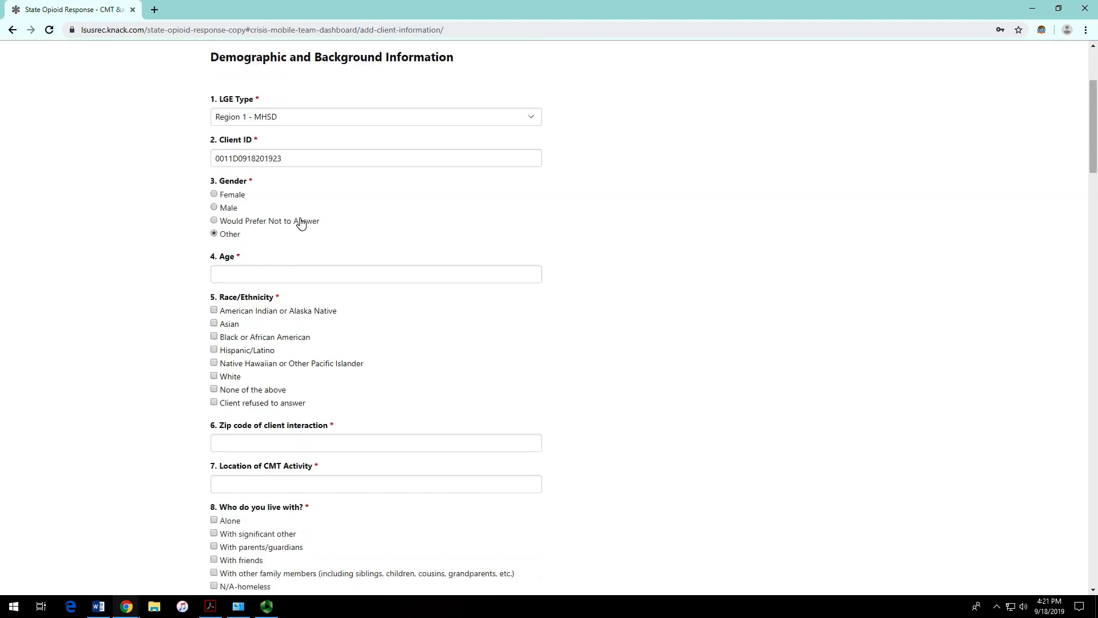
left_click(214, 202)
left_click(253, 283)
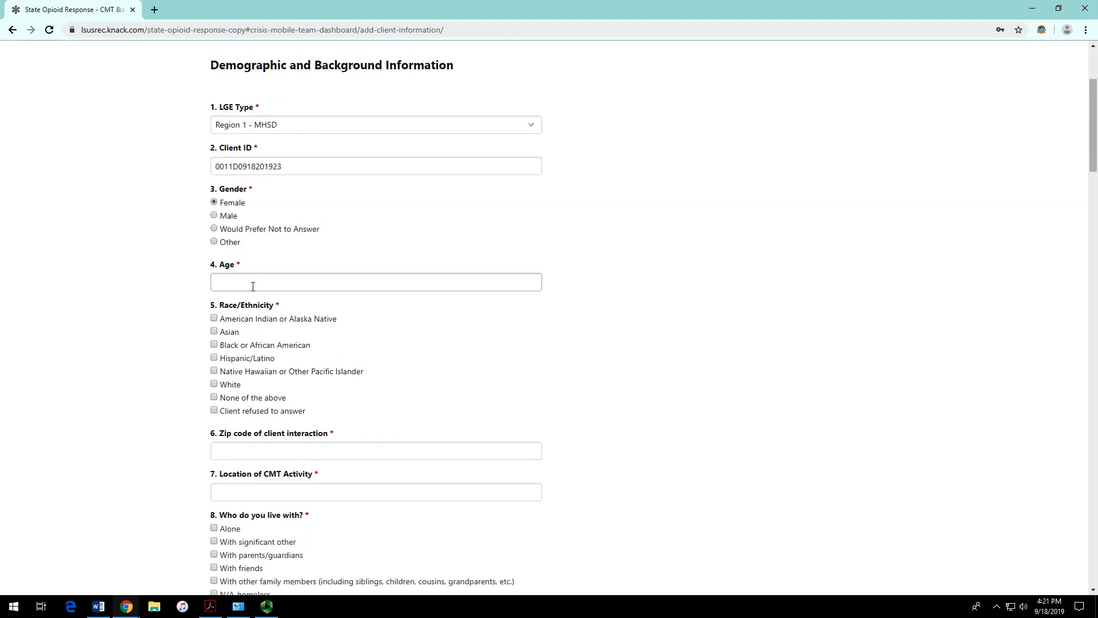
scroll(379, 280, "down", 1)
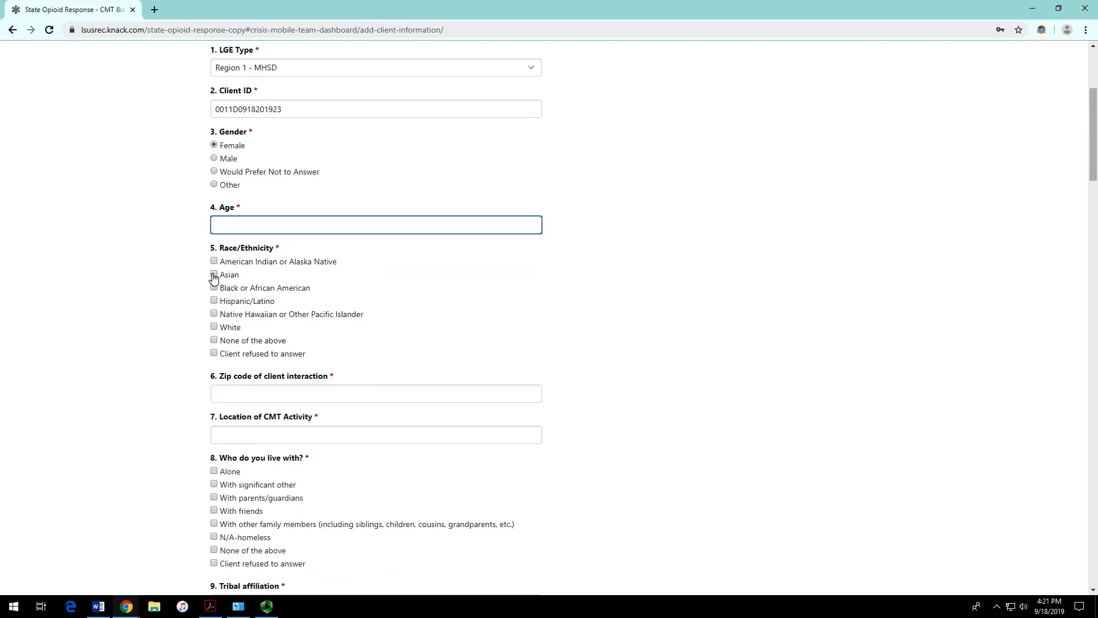
Step: Tick Asian, Hispanic/Latino and Native Hawaiian or Other Pacific Islander, noting the refusal and none options
left_click(211, 293)
left_click(214, 275)
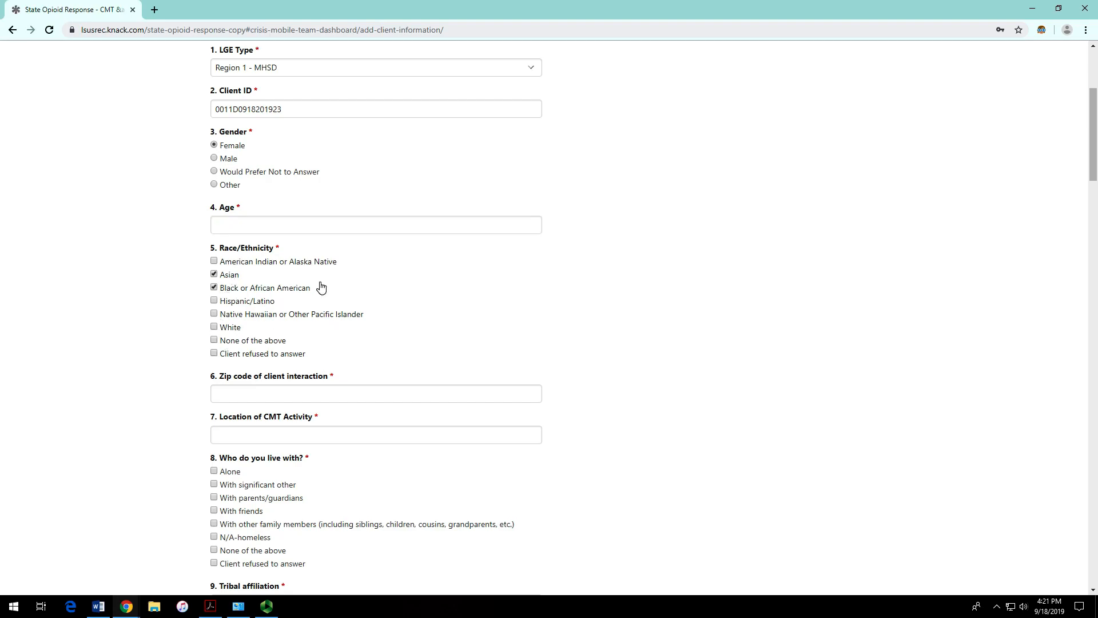
left_click(214, 276)
left_click(216, 301)
left_click(215, 314)
left_click(214, 274)
mouse_move(229, 355)
left_mouse_down()
mouse_move(305, 359)
mouse_move(221, 360)
left_mouse_up()
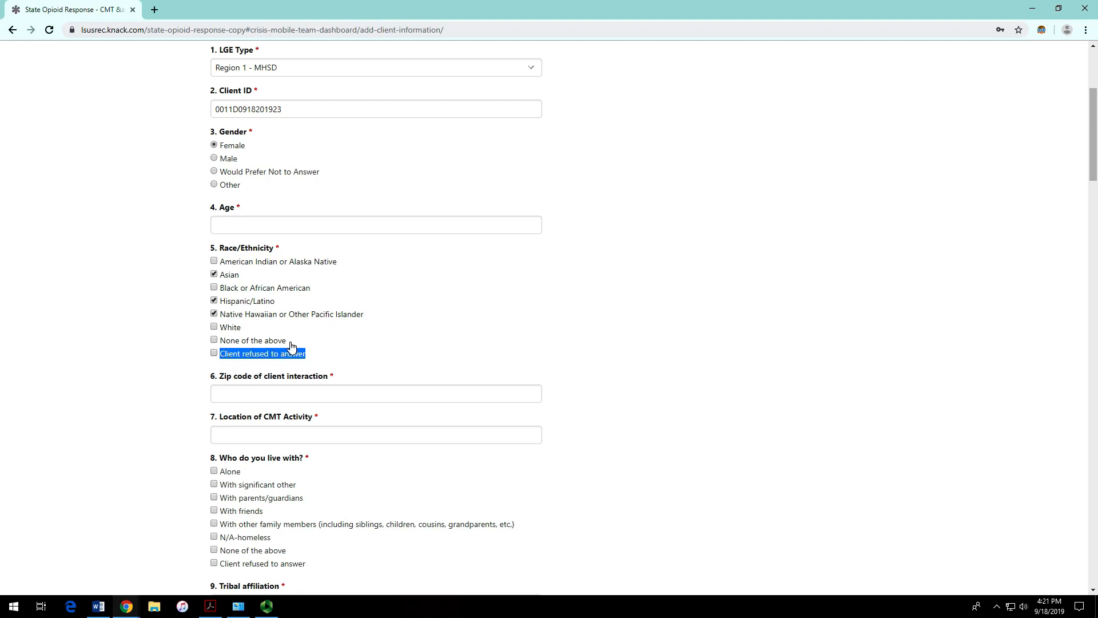
left_click_drag(287, 343, 223, 345)
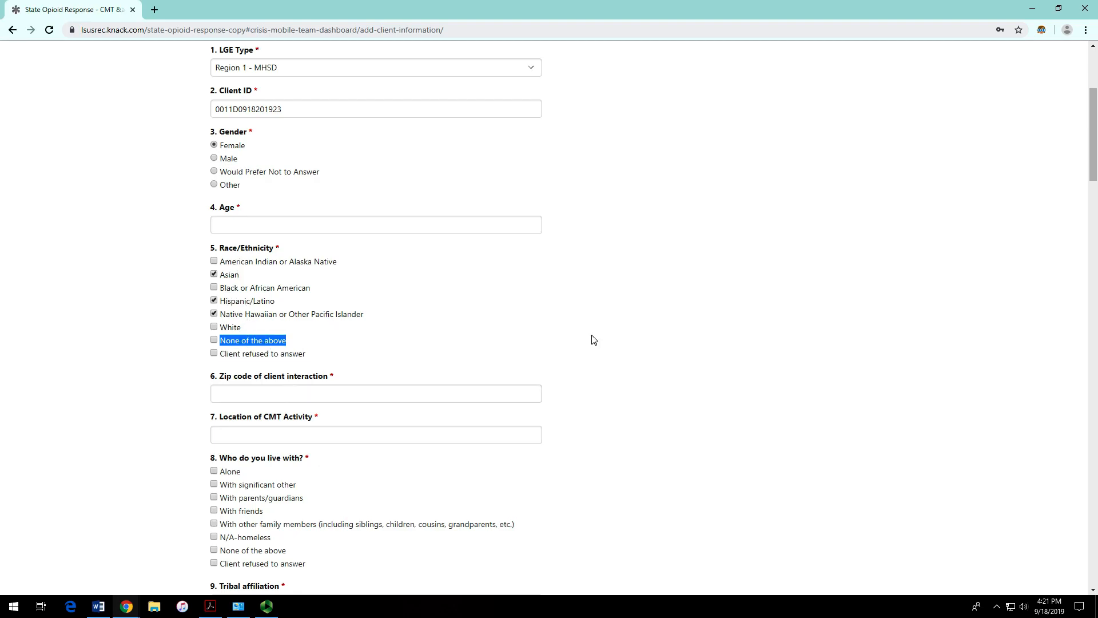
Step: Point out the required Zip code of client interaction and Location of CMT Activity labels
scroll(477, 313, "down", 3)
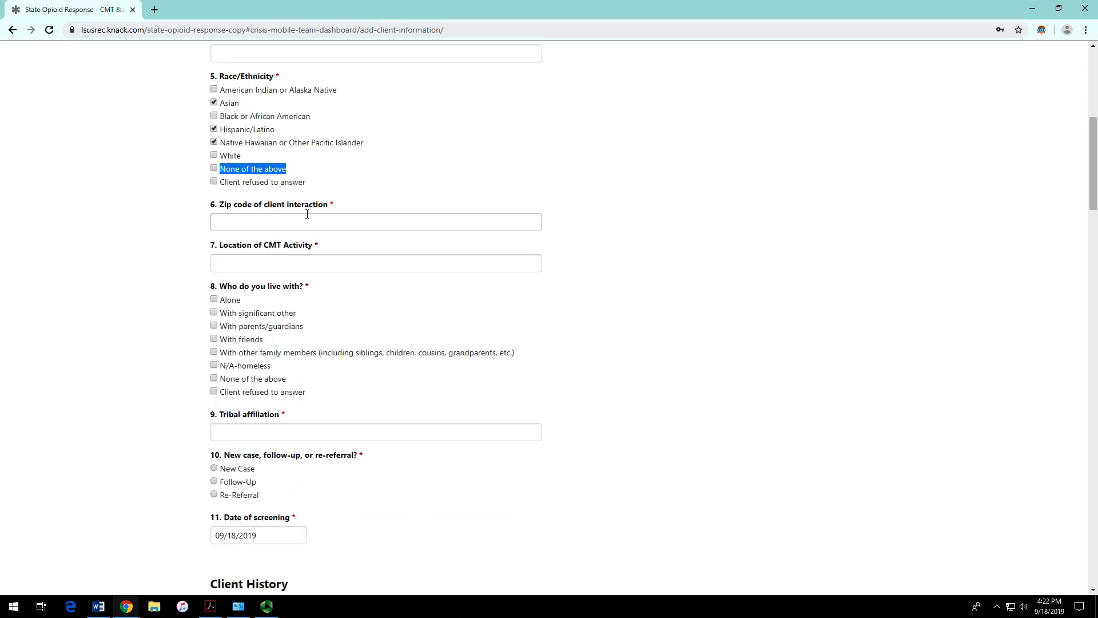
left_click_drag(335, 208, 222, 211)
left_click(358, 207)
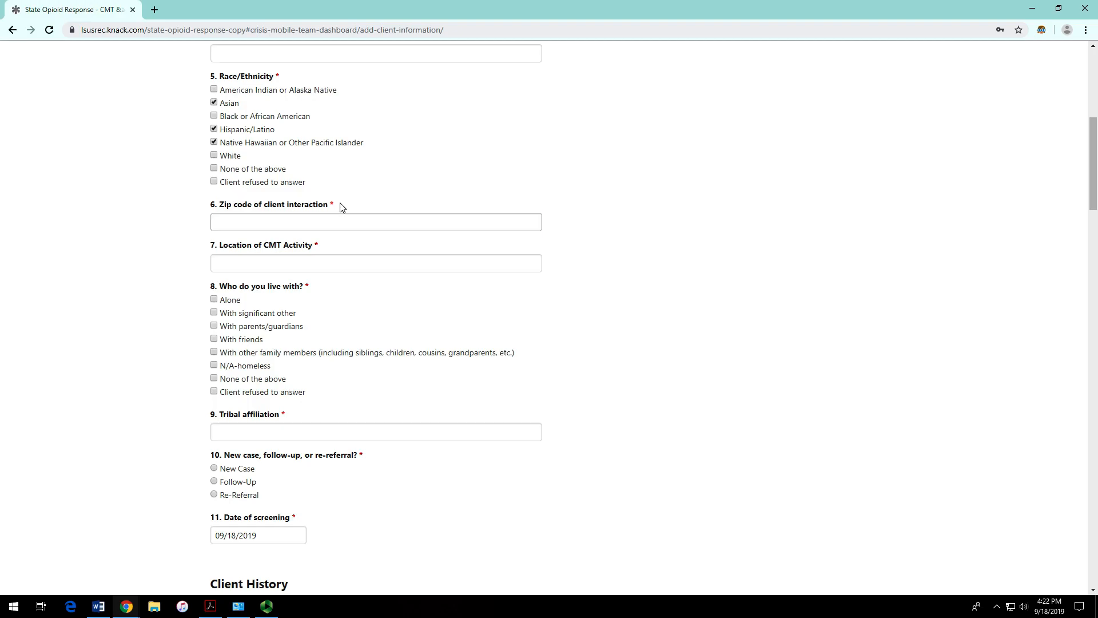
double_click(332, 205)
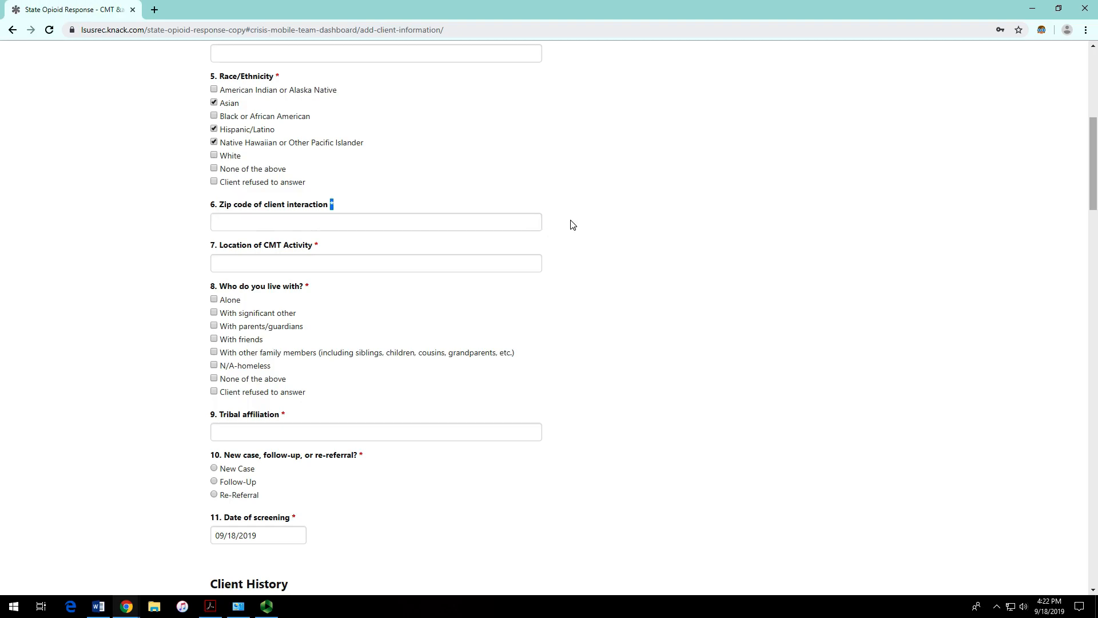
scroll(318, 283, "down", 1)
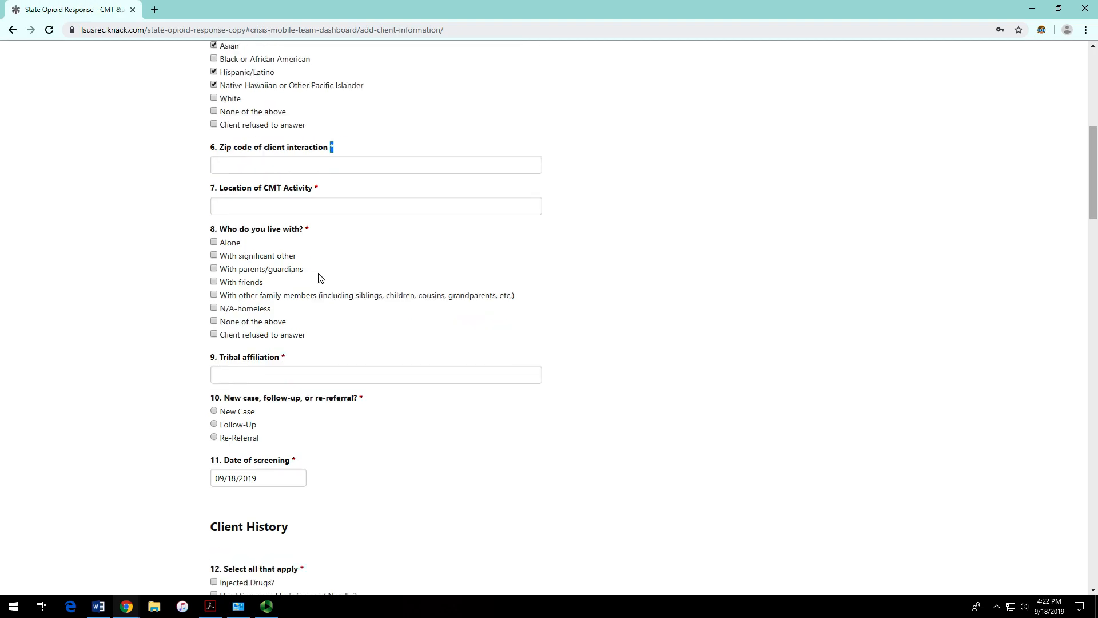
left_click(319, 186)
left_click_drag(318, 186, 219, 190)
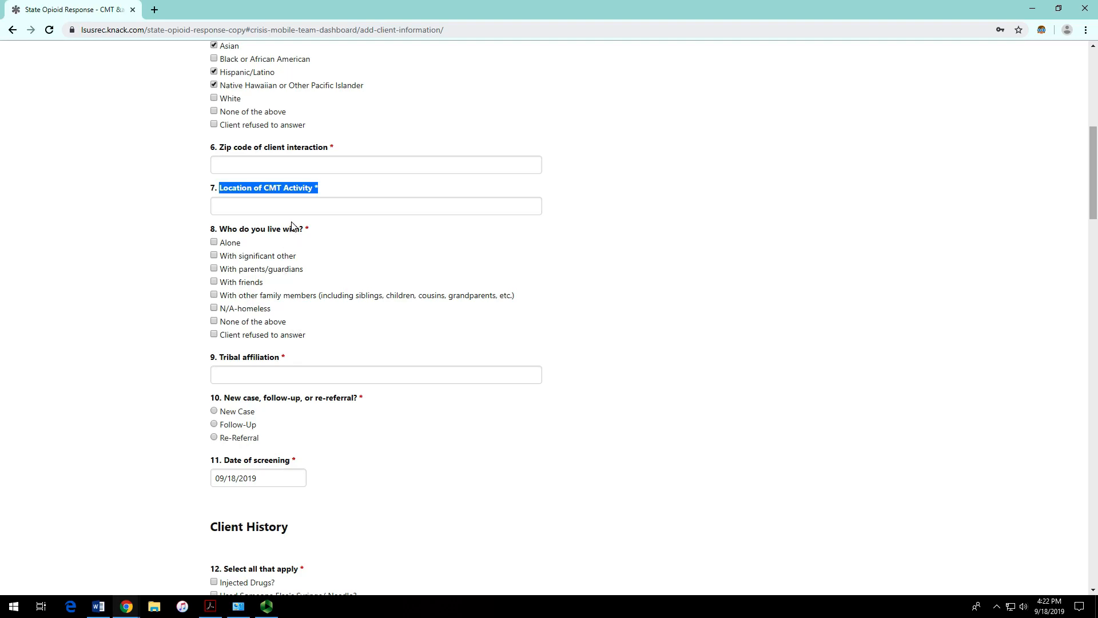
left_click(330, 190)
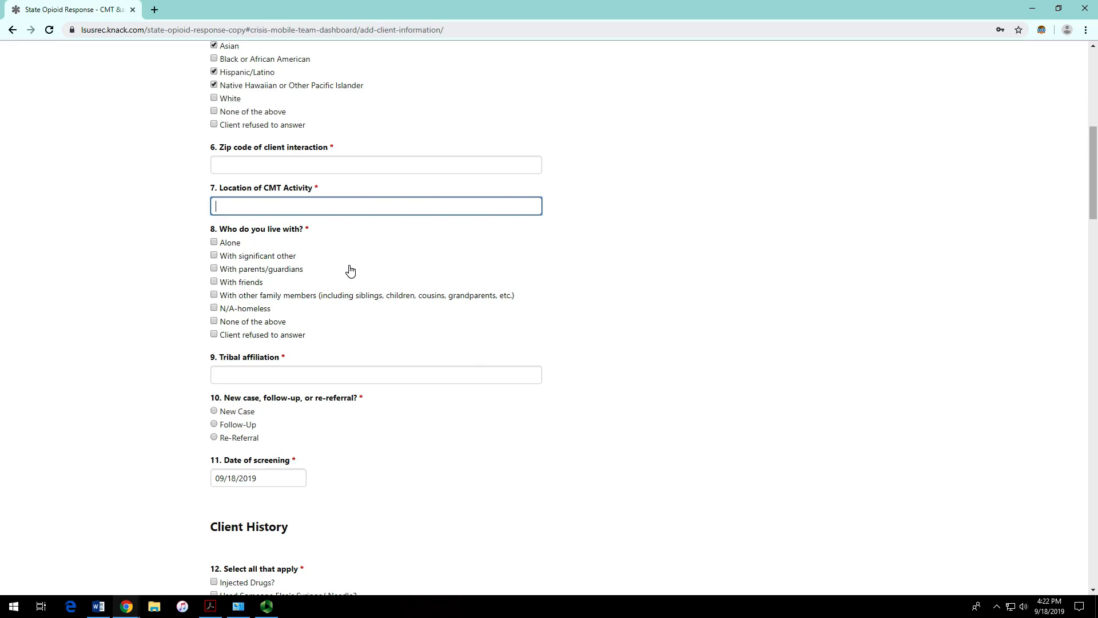
Step: Tick With significant other and With friends under Who do you live with?
scroll(350, 270, "down", 1)
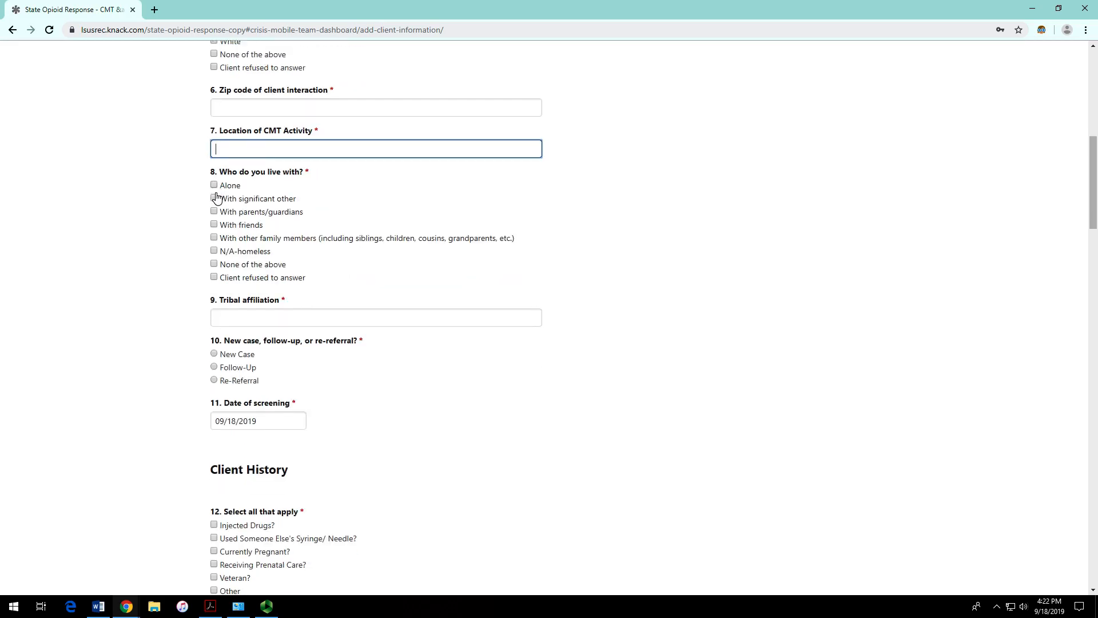
left_click(214, 199)
left_click(214, 225)
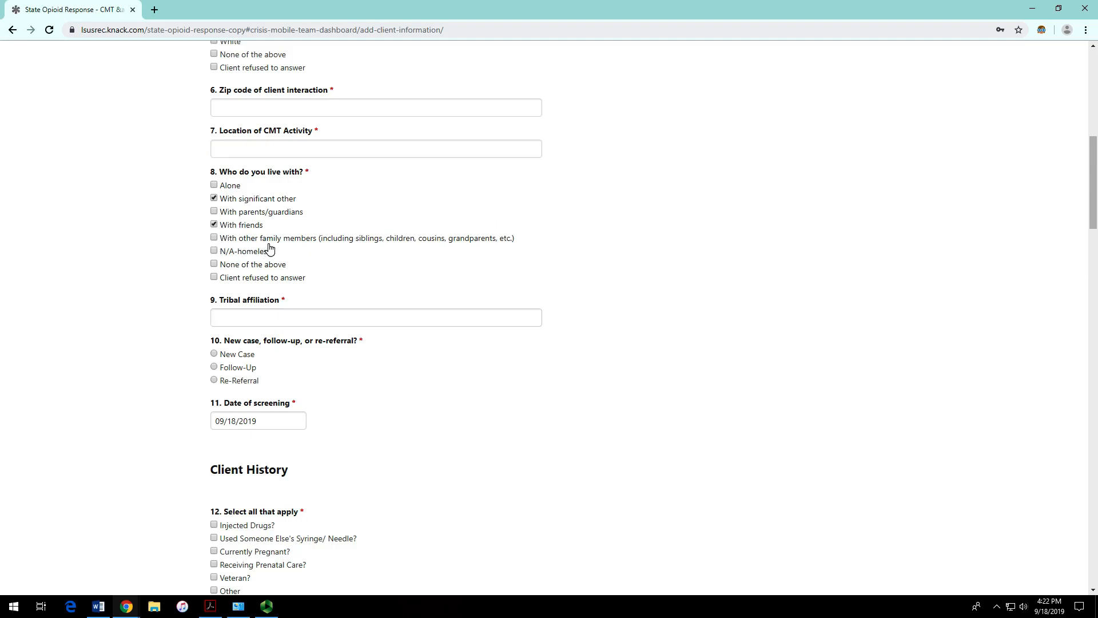
scroll(423, 216, "down", 2)
Step: Fill Tribal affiliation with n/a, pointing out the required markers on it and question 9
left_click(421, 211)
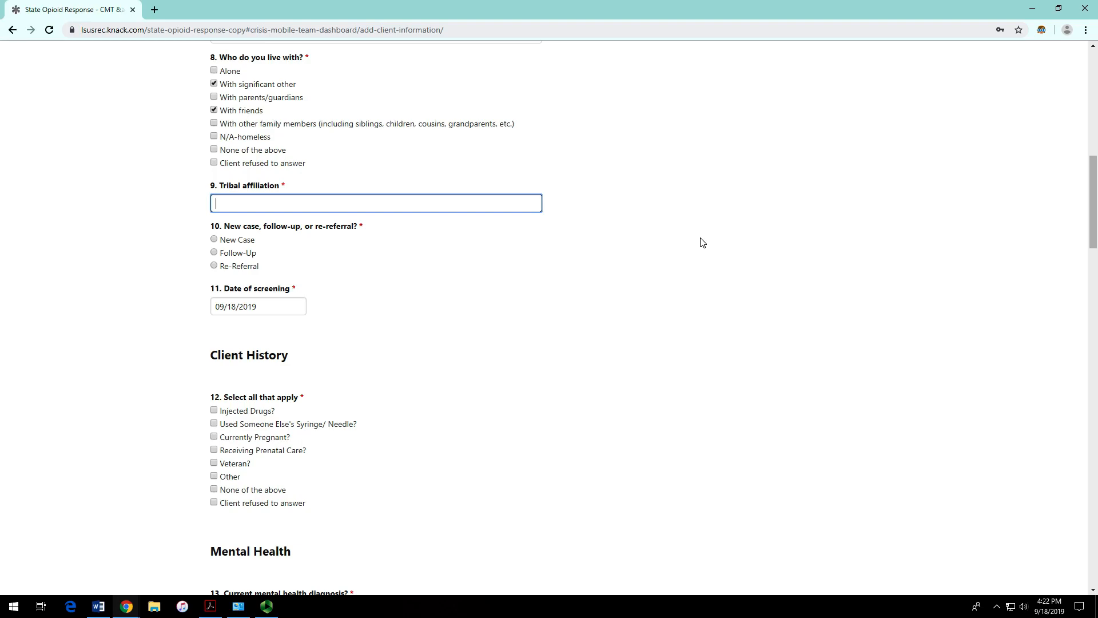
left_click_drag(309, 188, 284, 187)
left_click(419, 200)
double_click(283, 185)
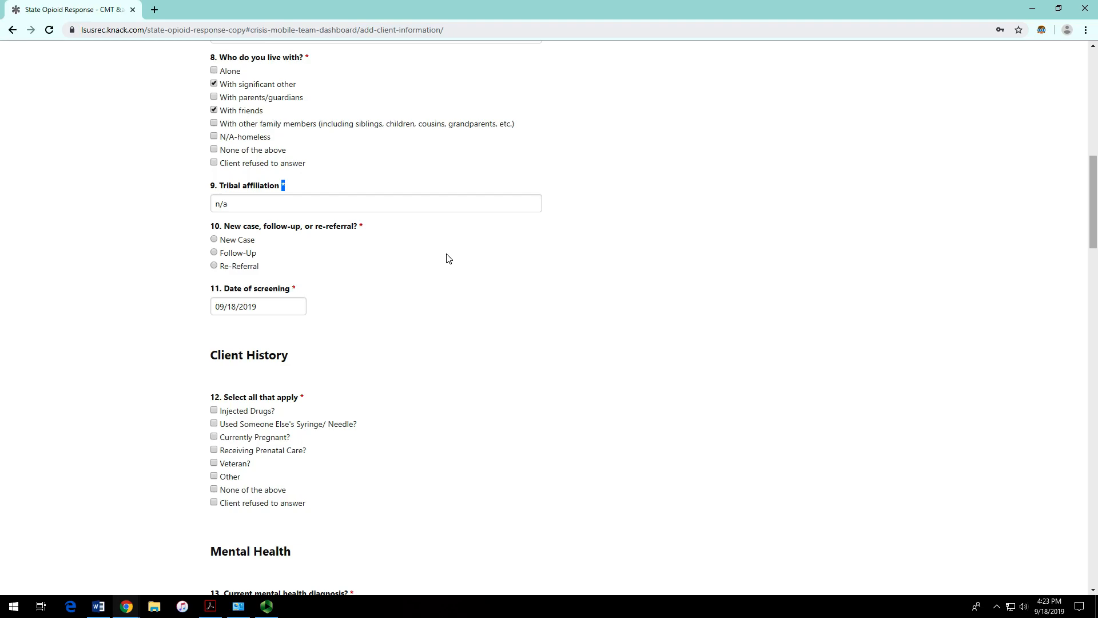
double_click(283, 186)
Step: Select Re-Referral and pick September 11 so Date of screening reads 09/11/2019
scroll(293, 236, "down", 1)
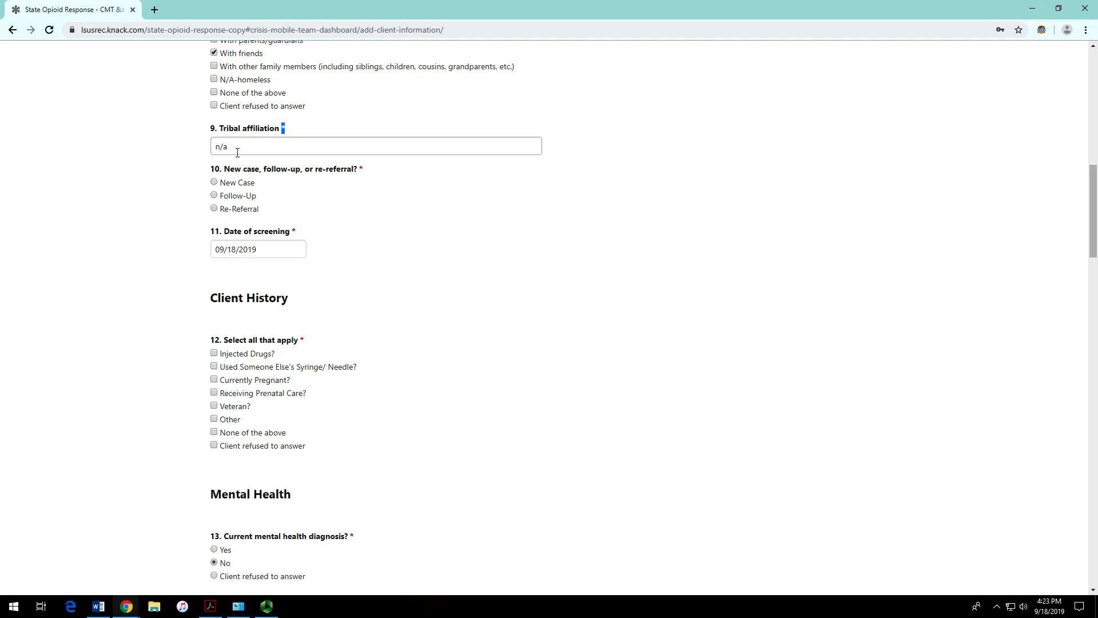
left_click(215, 210)
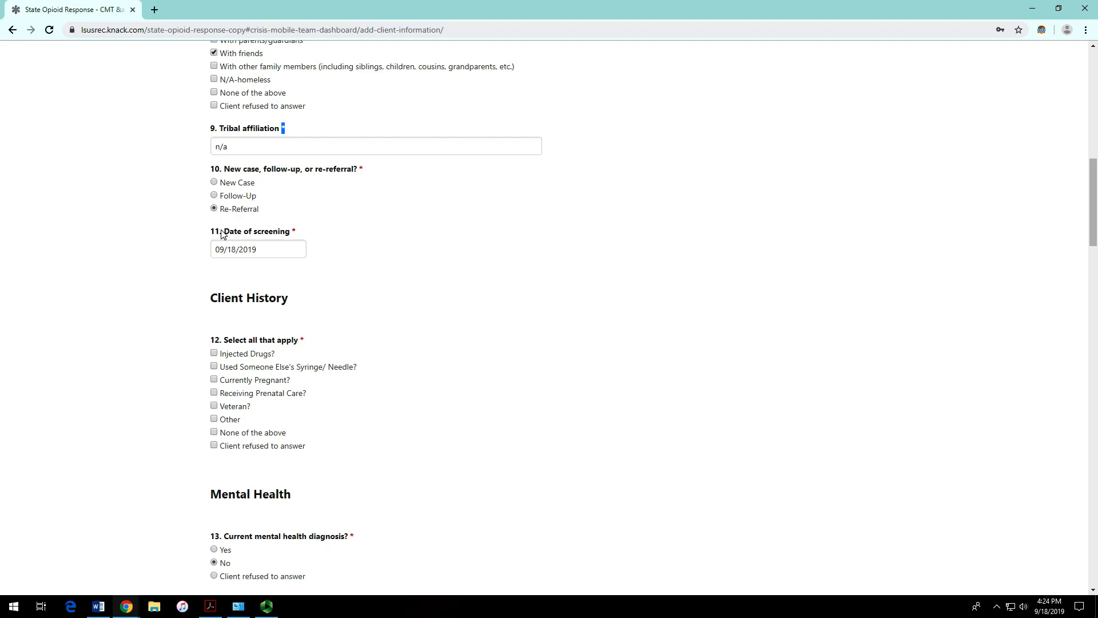
left_click(265, 252)
left_click(456, 260)
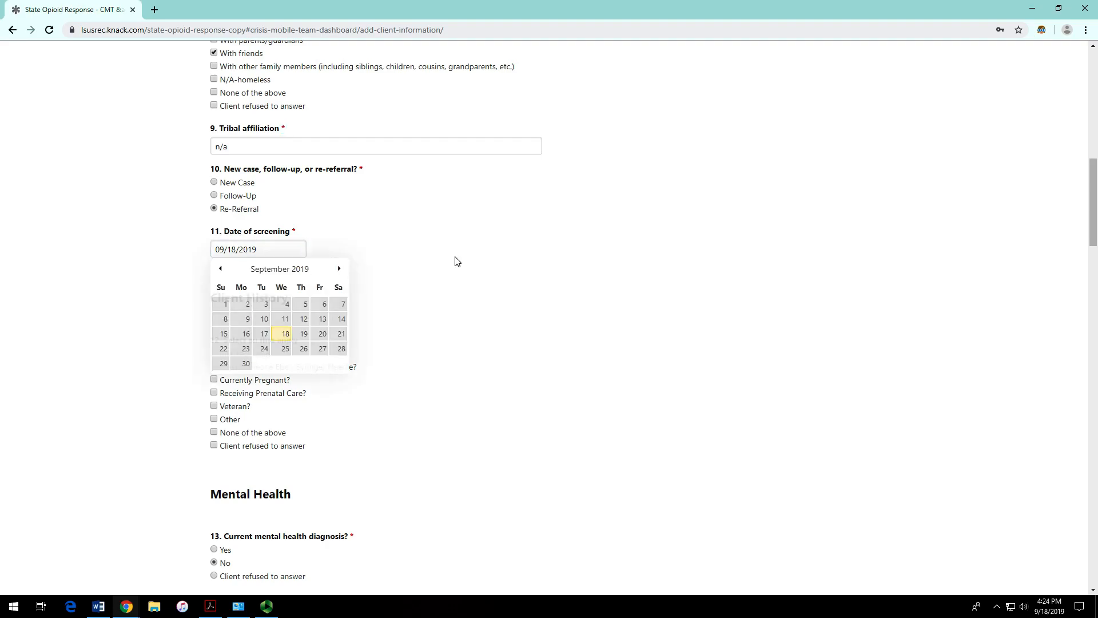
left_click(238, 249)
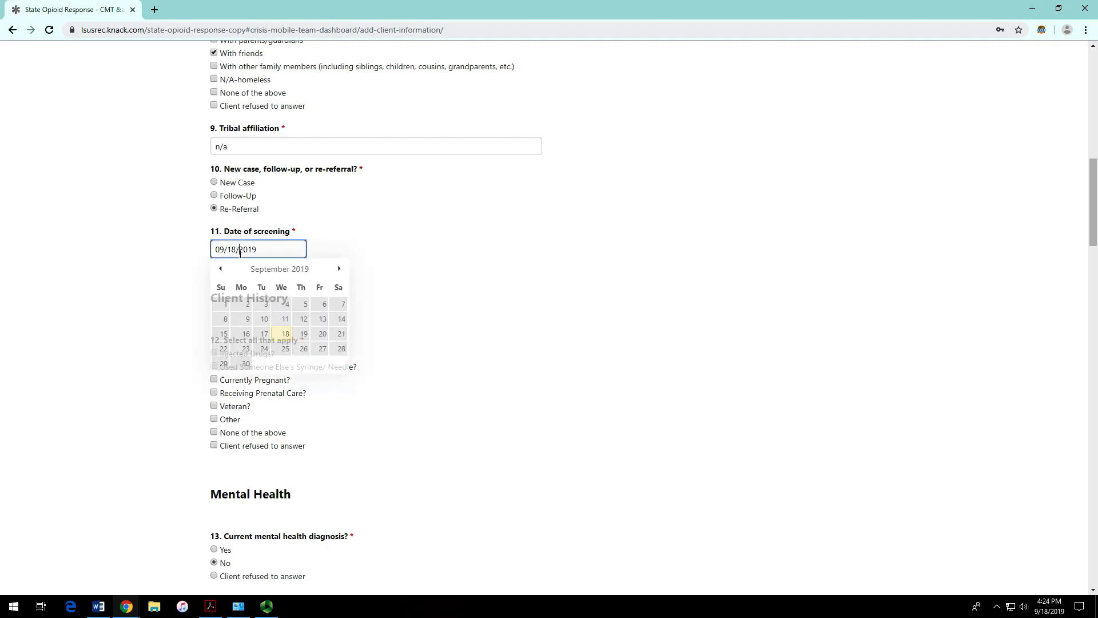
left_click(286, 322)
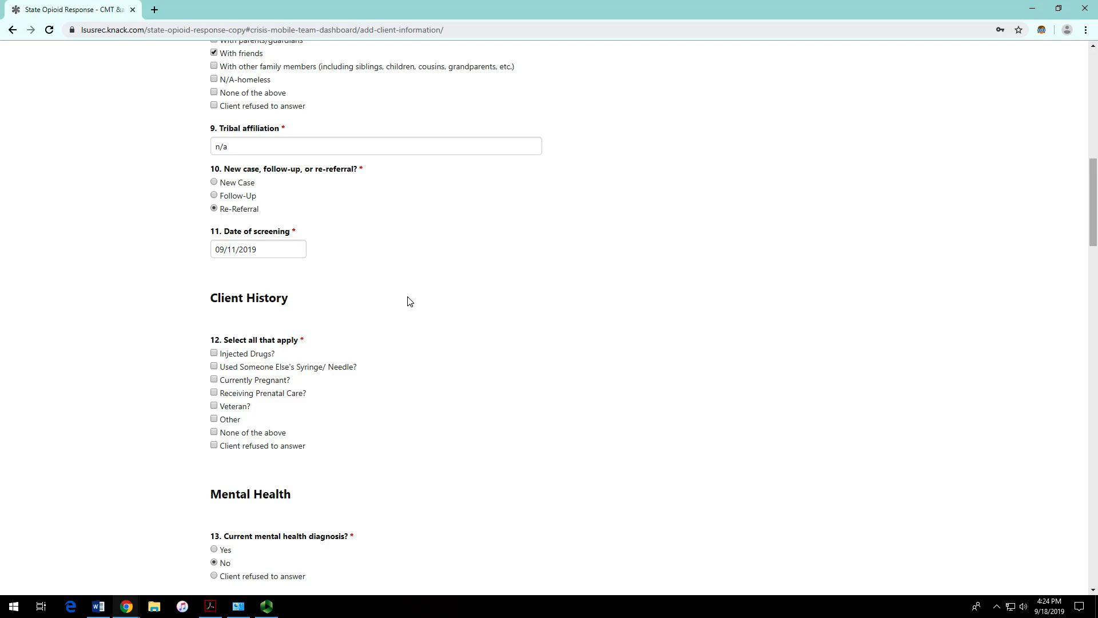
scroll(389, 286, "up", 4)
scroll(383, 280, "up", 2)
scroll(383, 281, "down", 1)
scroll(383, 281, "down", 6)
scroll(384, 280, "up", 8)
scroll(383, 280, "up", 4)
scroll(383, 280, "down", 6)
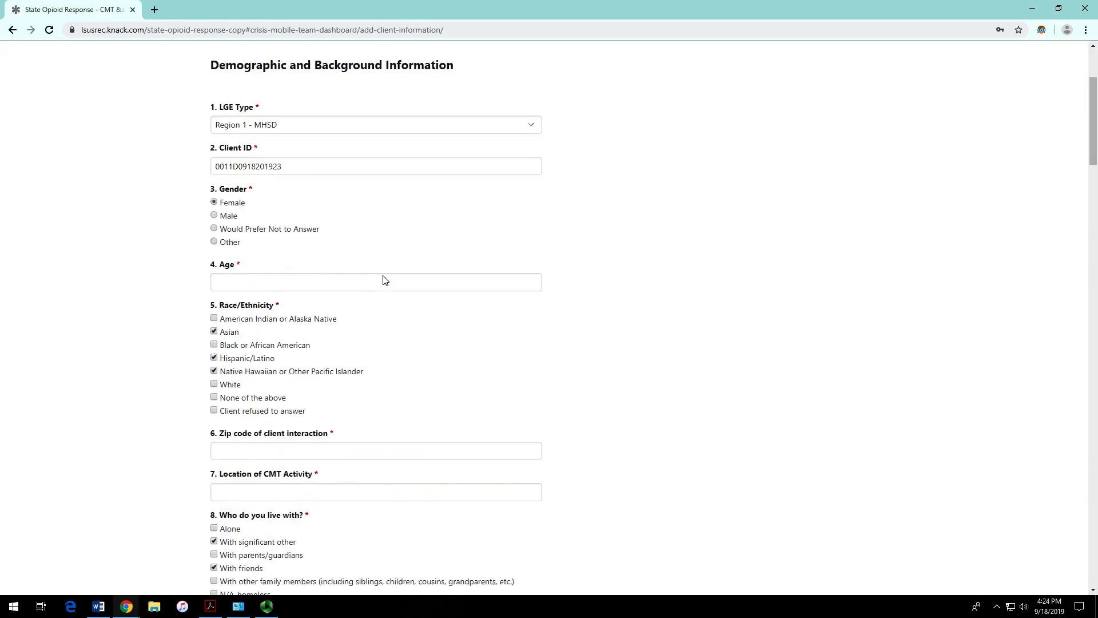
scroll(304, 321, "down", 3)
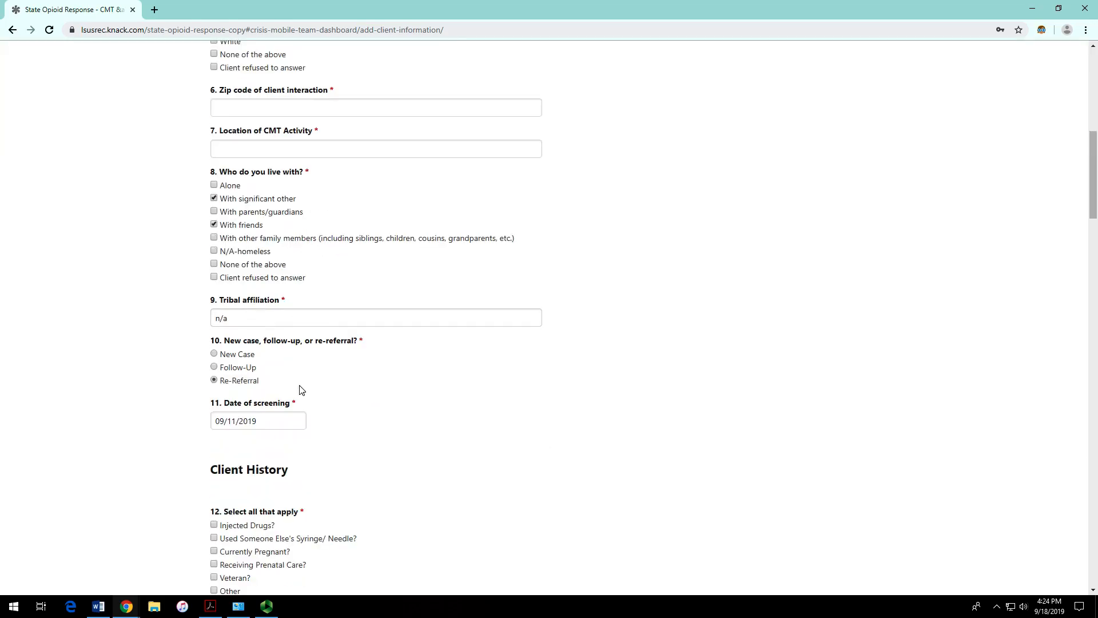
scroll(297, 351, "down", 2)
scroll(300, 351, "down", 1)
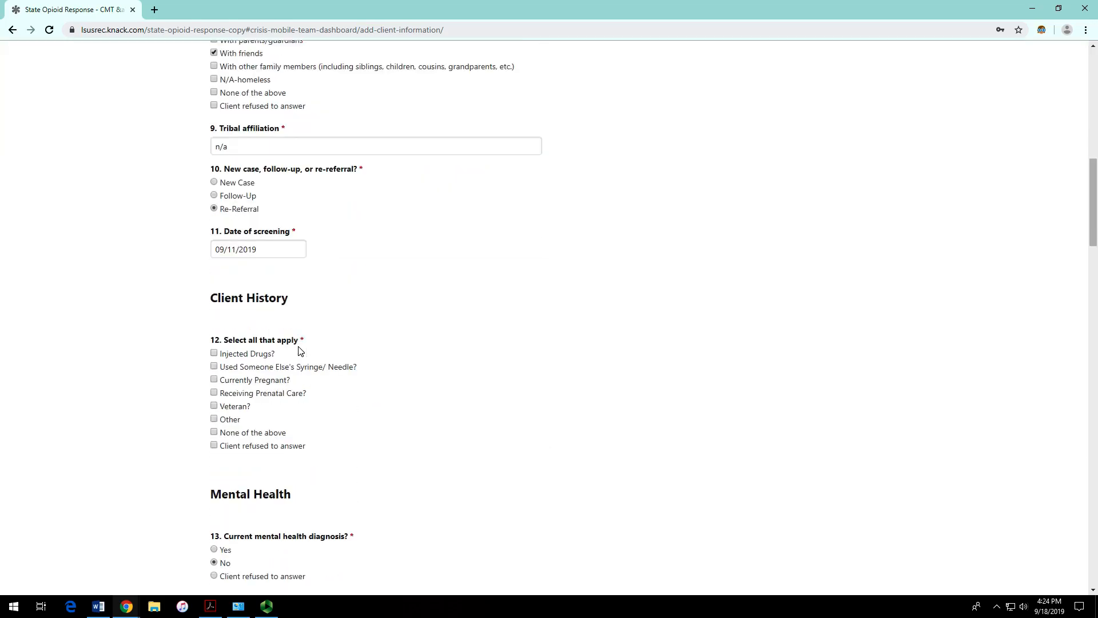
scroll(302, 349, "down", 2)
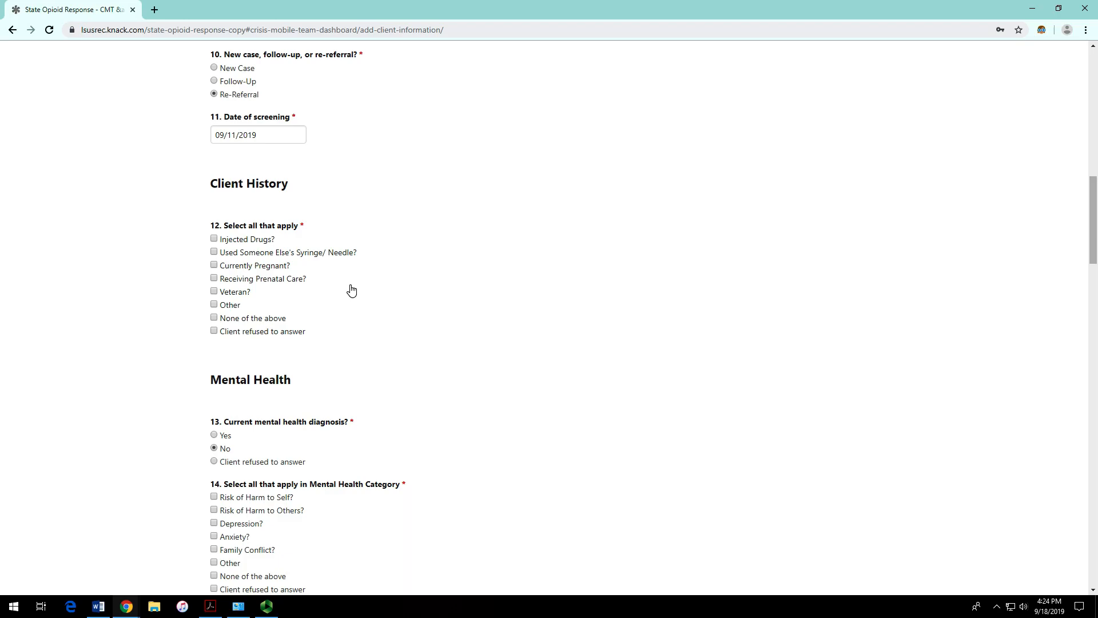
scroll(358, 288, "up", 1)
scroll(412, 285, "down", 2)
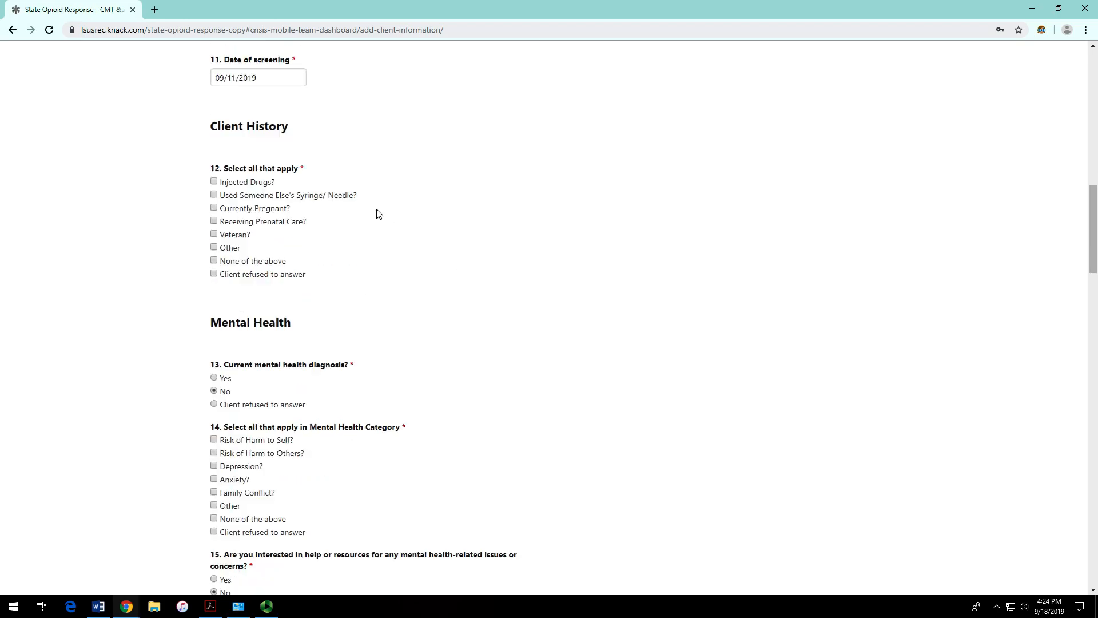
scroll(375, 209, "up", 1)
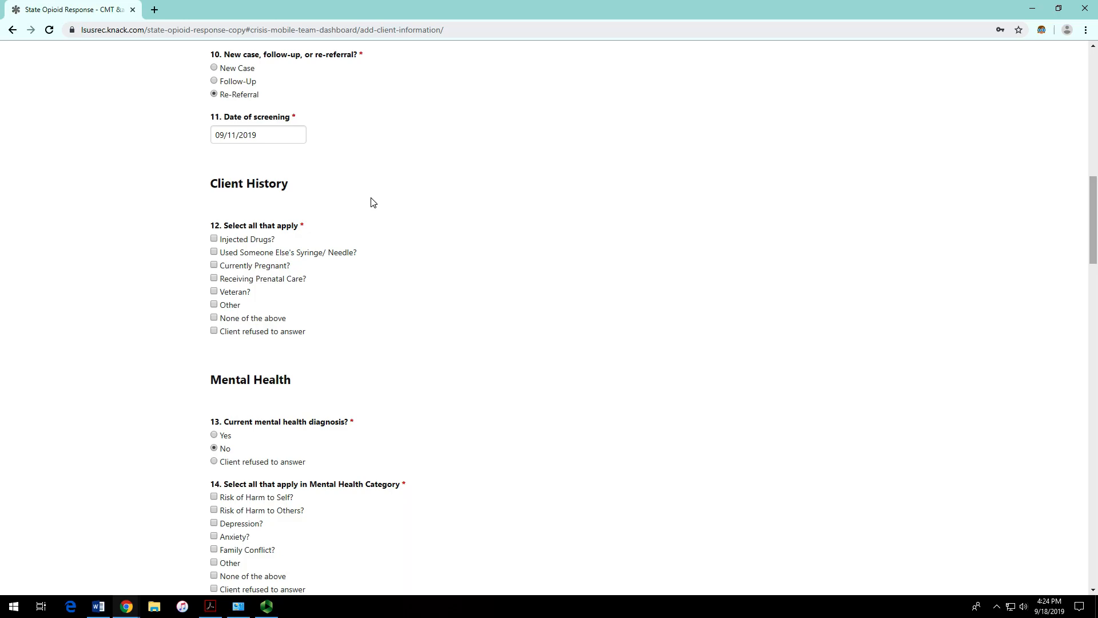
scroll(369, 201, "down", 2)
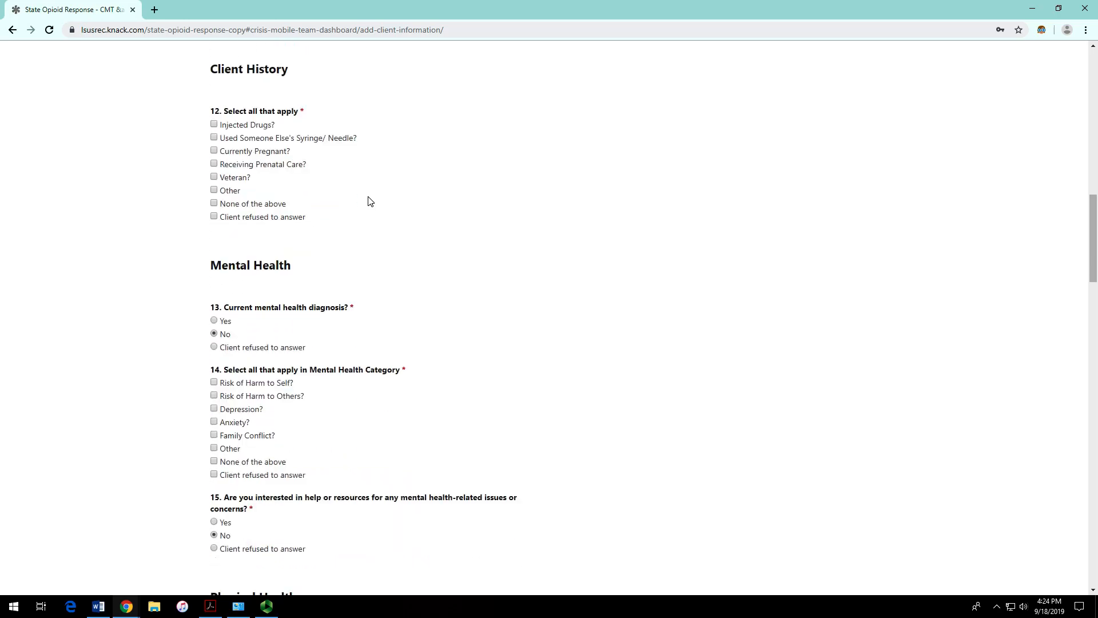
Step: Tick Currently Pregnant, Receiving Prenatal Care, Veteran and Other in client history
left_click(219, 149)
left_click(216, 178)
left_click(218, 193)
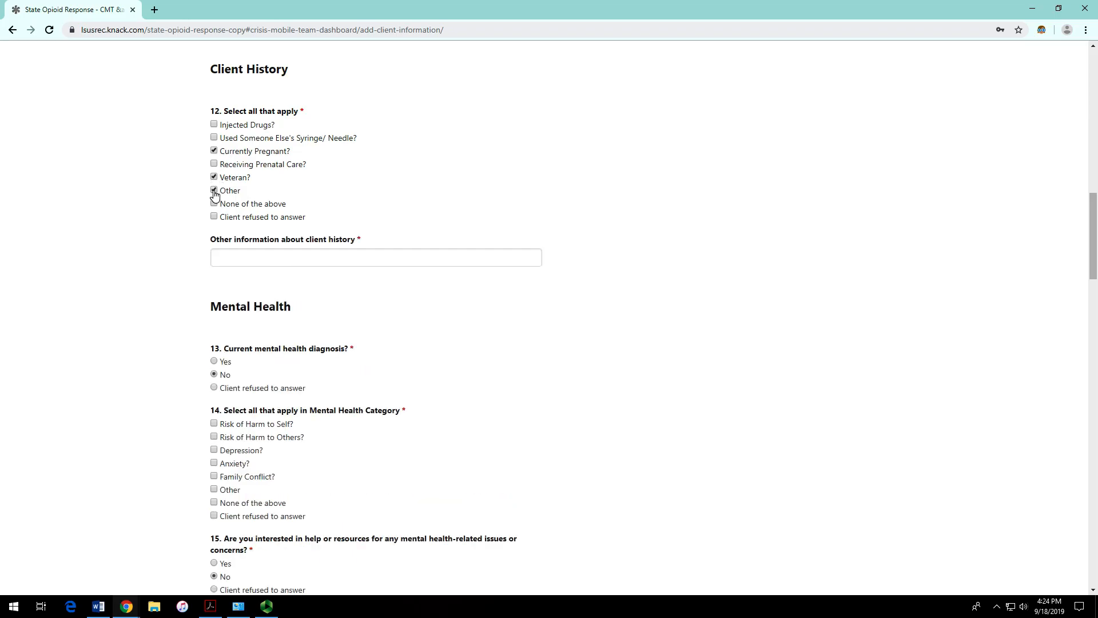
left_click(213, 164)
left_click(215, 191)
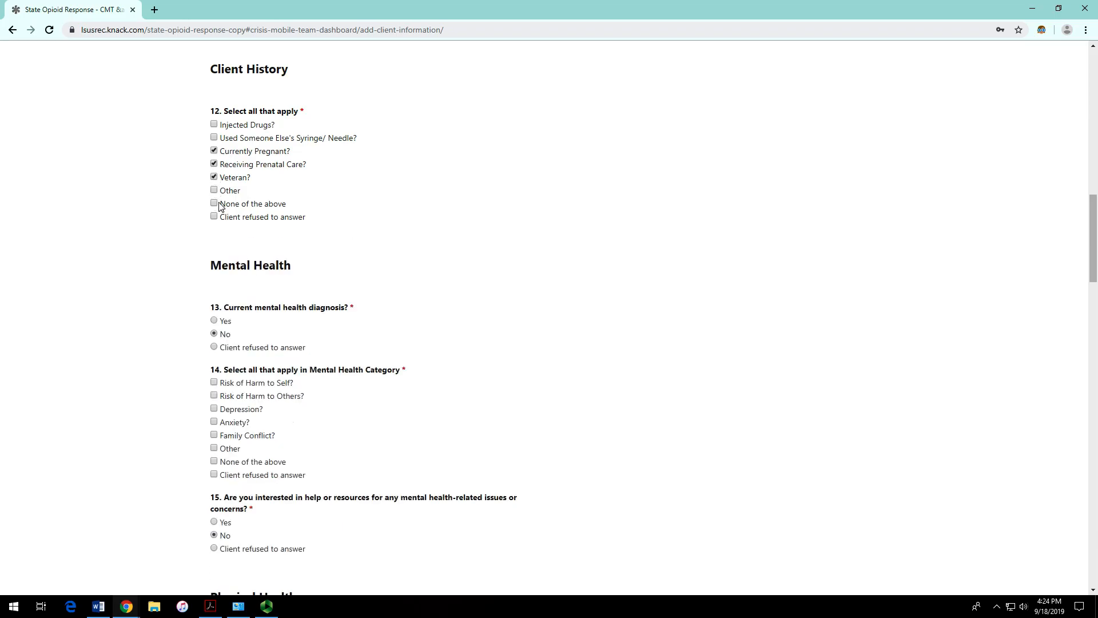
left_click(215, 194)
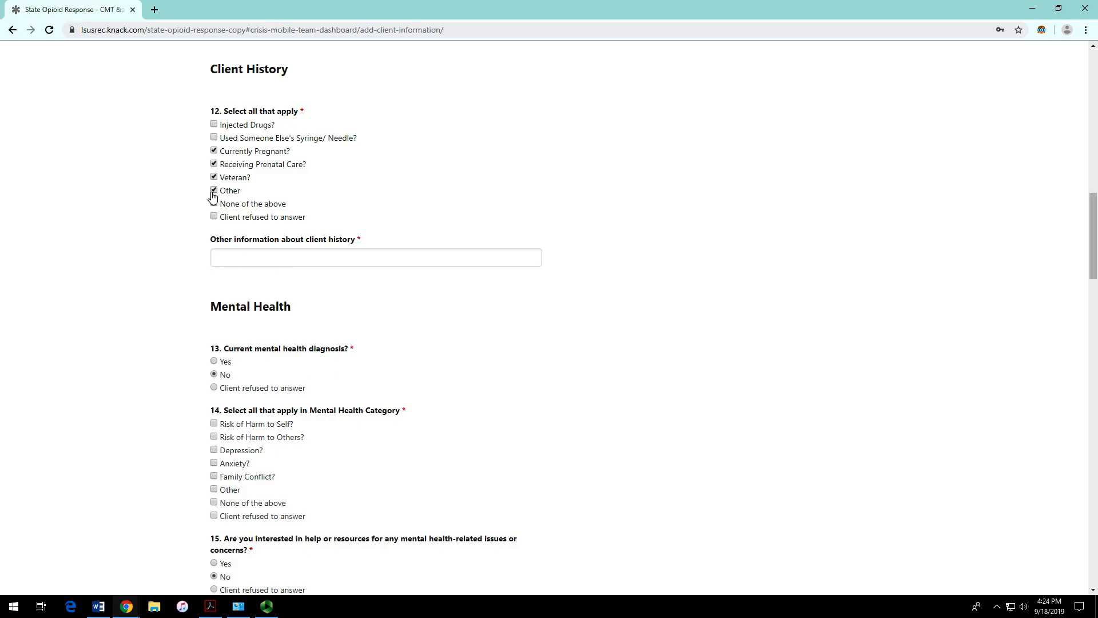
left_click(214, 192)
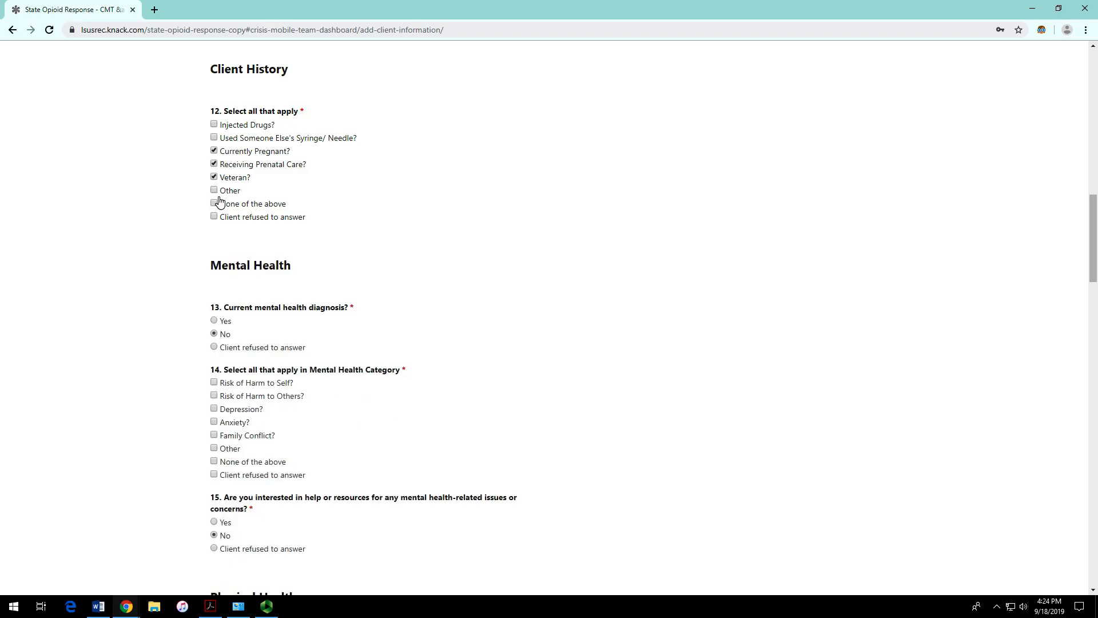
left_click(214, 193)
Step: Point out the required Other information about client history field that Other reveals
left_click(235, 252)
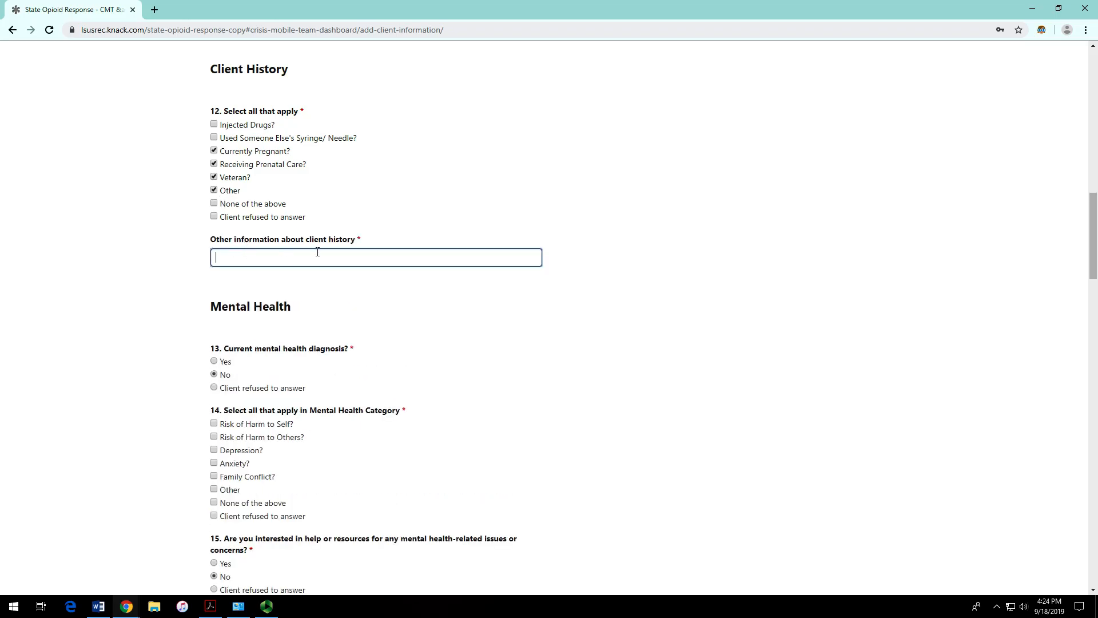
left_click_drag(216, 240, 356, 242)
left_click(359, 199)
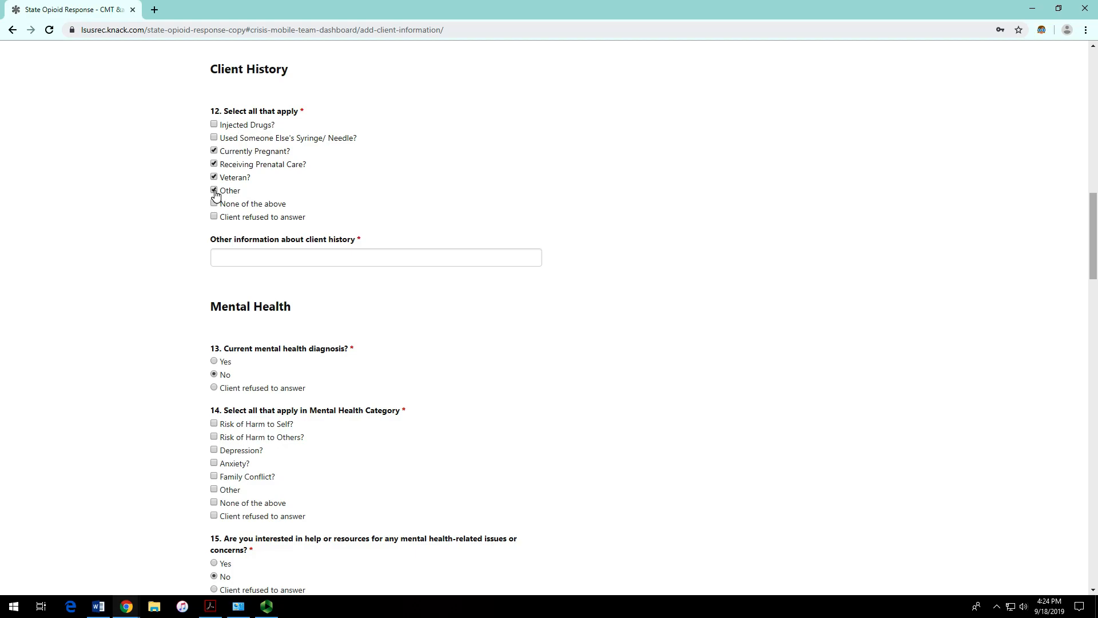
left_click_drag(209, 241, 362, 238)
left_click(309, 259)
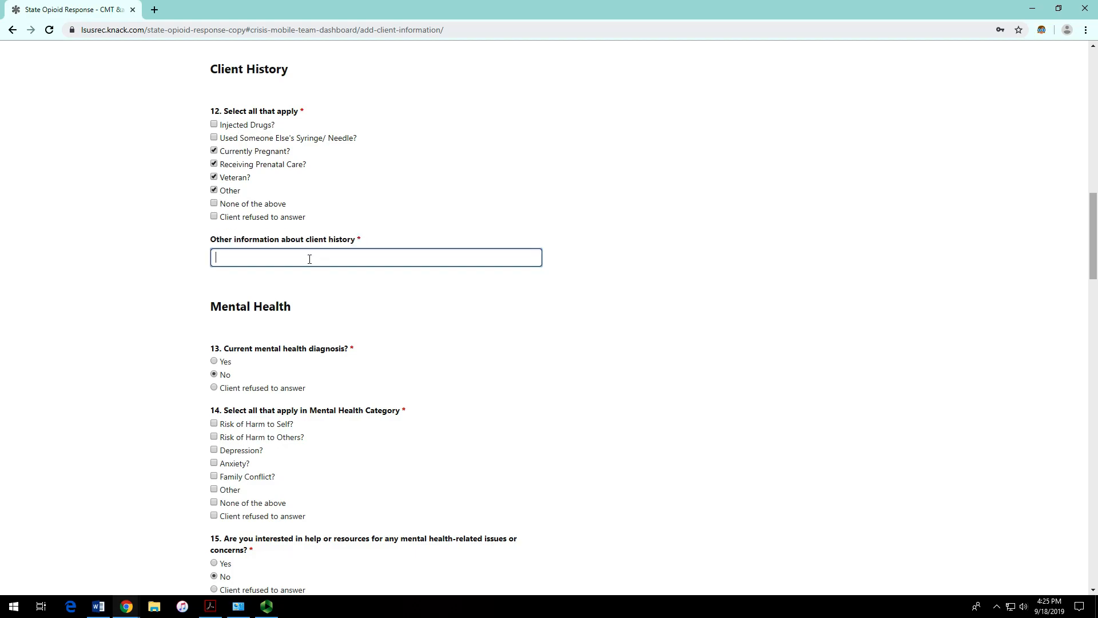
left_click(214, 189)
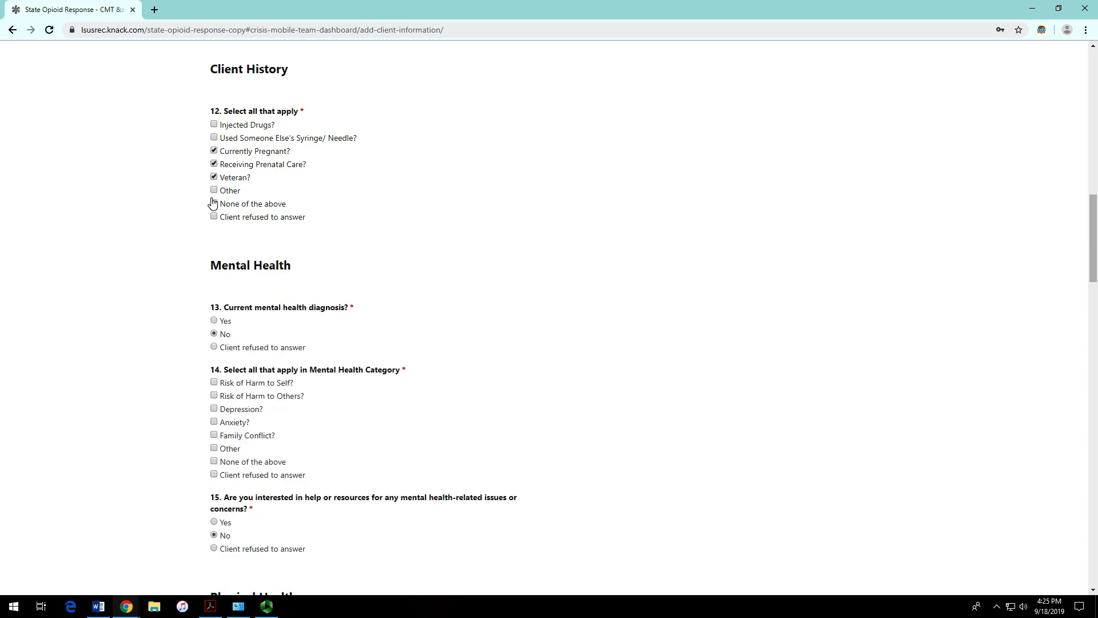
left_click(214, 190)
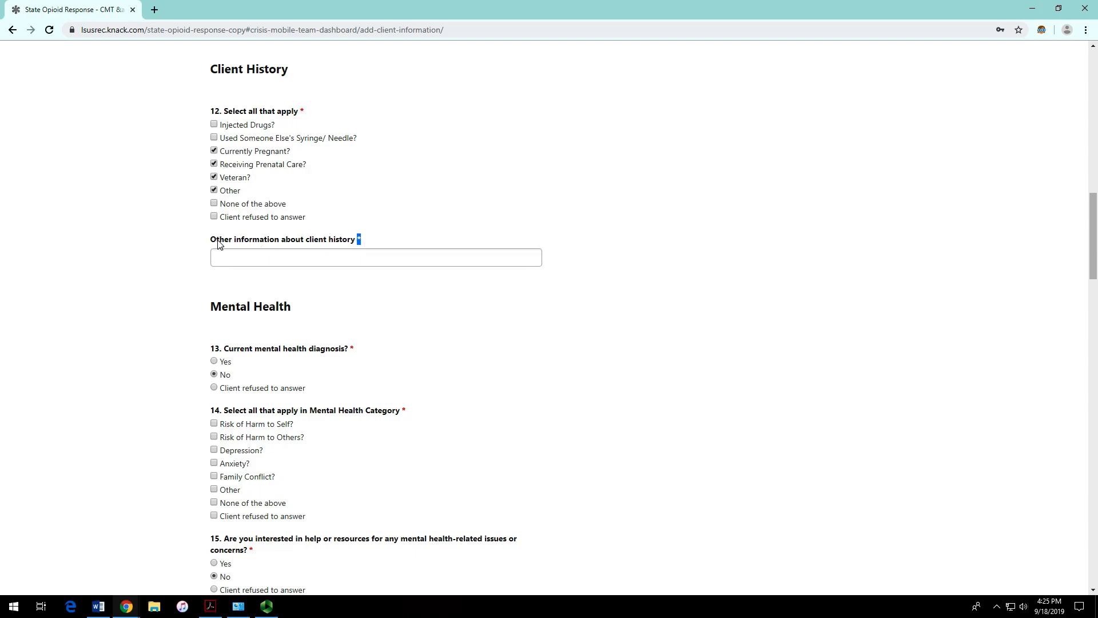
left_click_drag(207, 244, 363, 245)
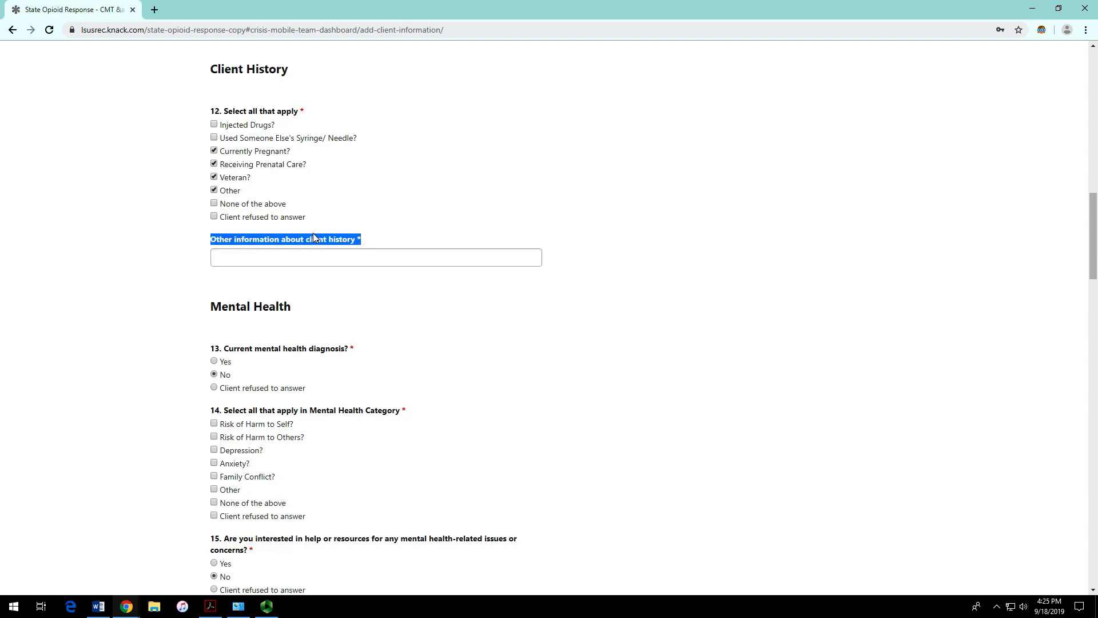
Step: Toggle Other in question 12 several times, finishing unticked so the extra field hides
left_click(214, 192)
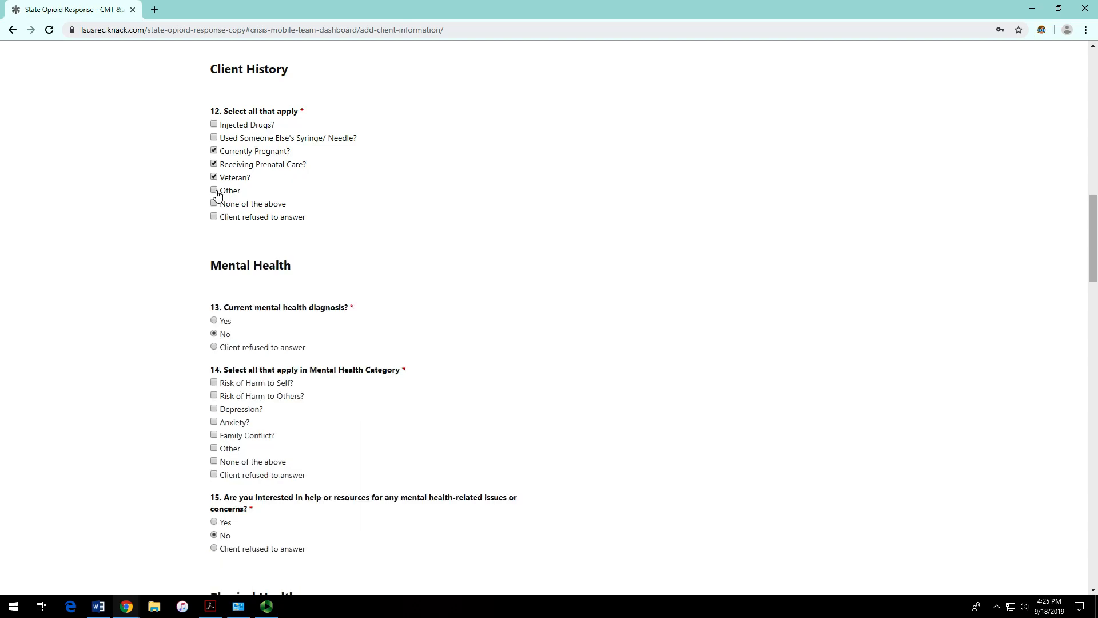
left_click(215, 192)
left_click(215, 192)
left_click(215, 192)
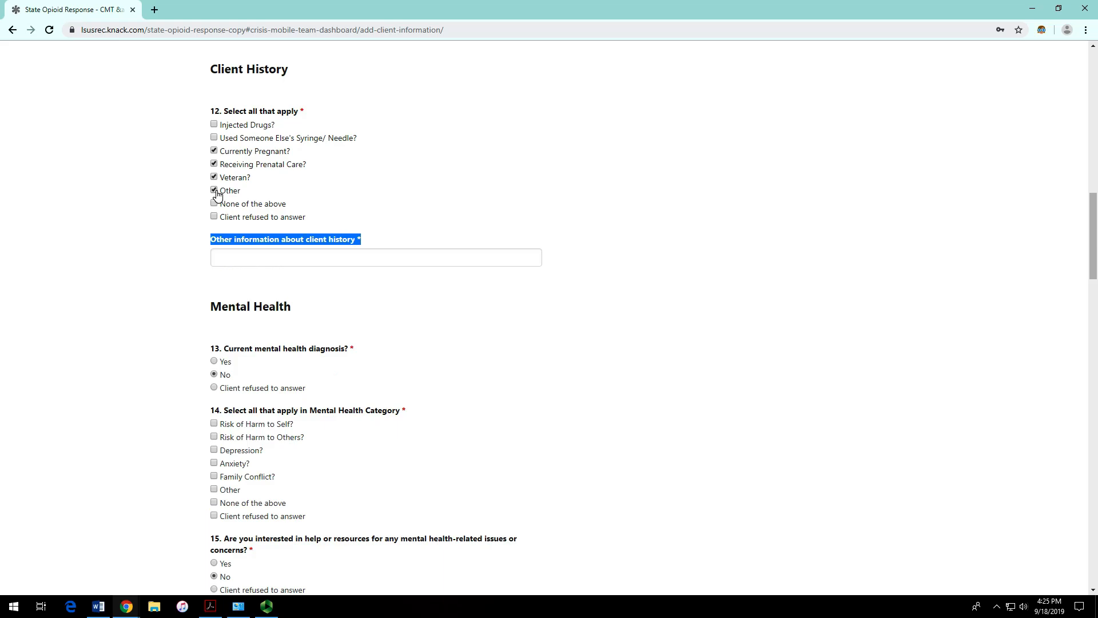
left_click(216, 193)
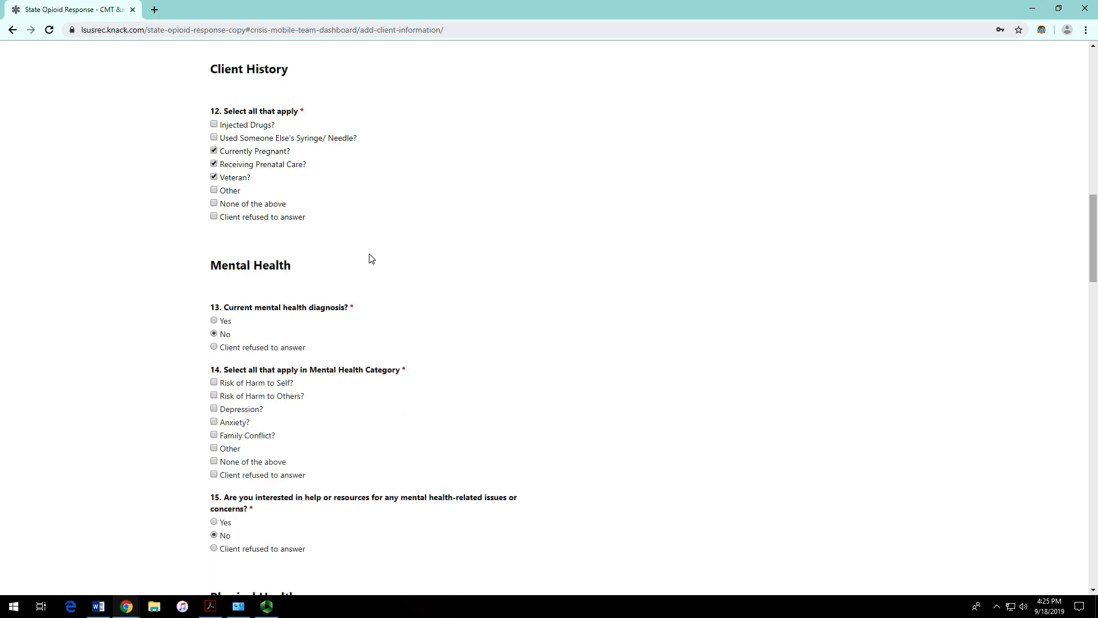
left_click(214, 191)
left_click(316, 257)
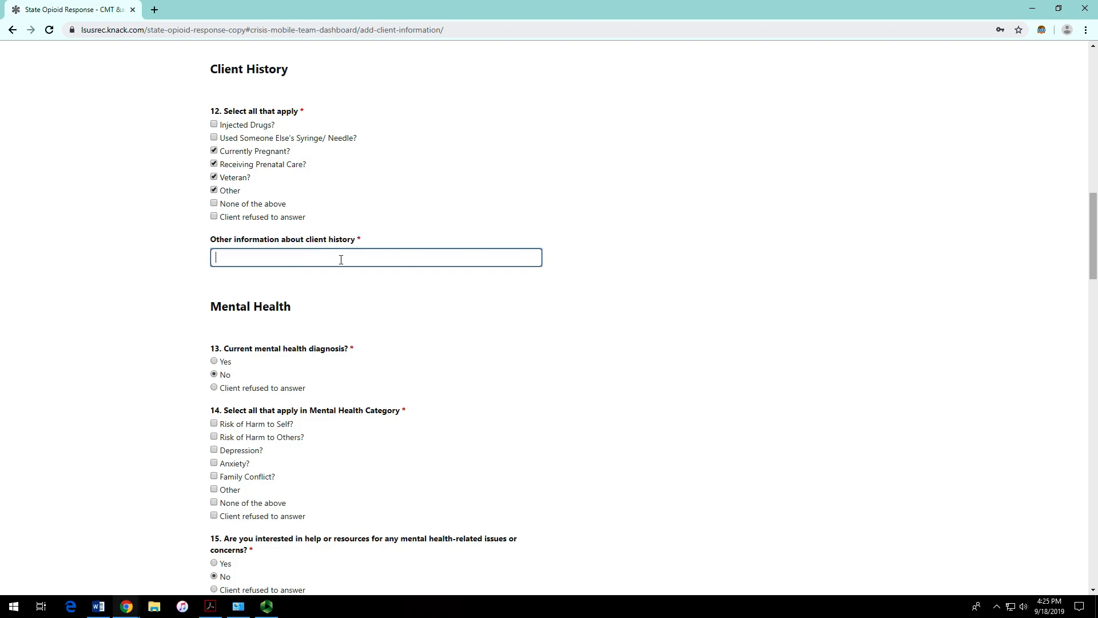
left_click_drag(362, 243, 357, 238)
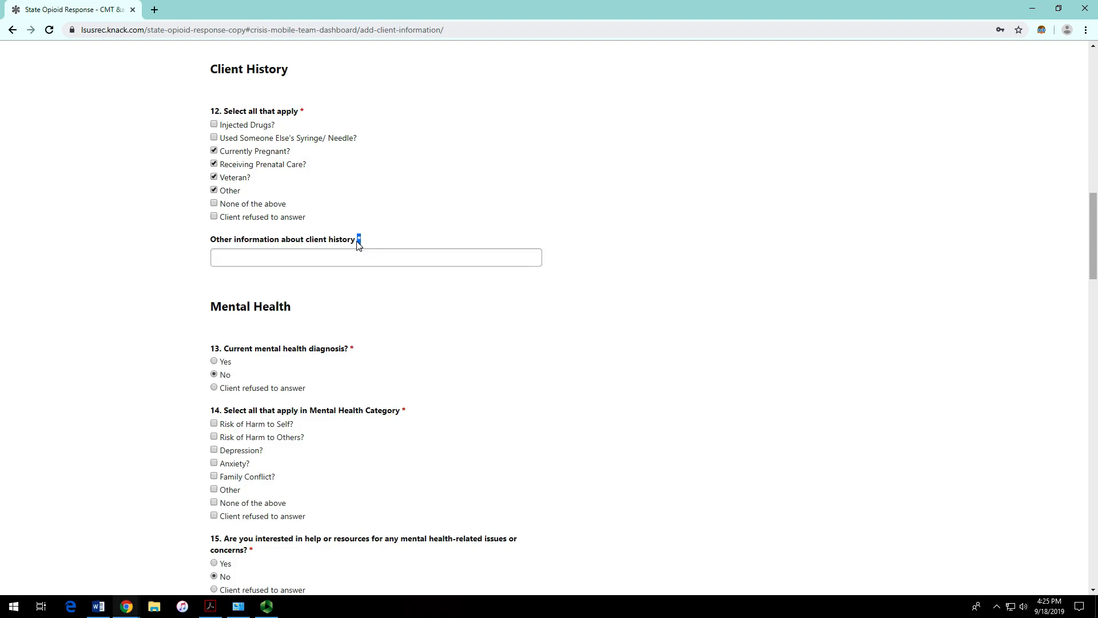
left_click(214, 191)
Step: Tick and then untick Other in question 14's mental health categories
scroll(378, 254, "down", 2)
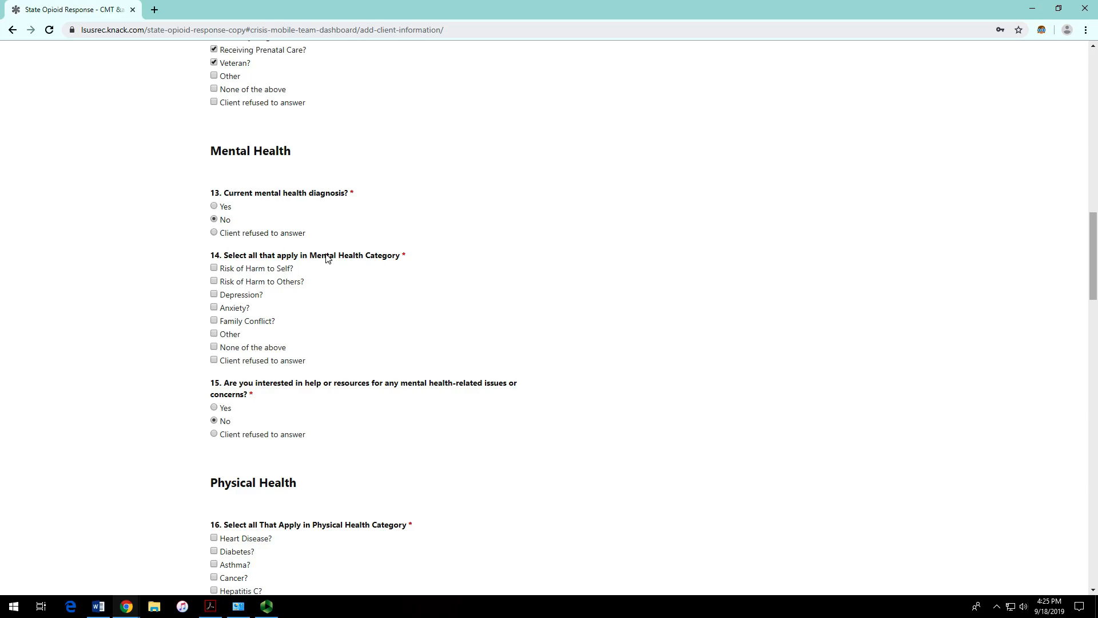
scroll(289, 251, "down", 2)
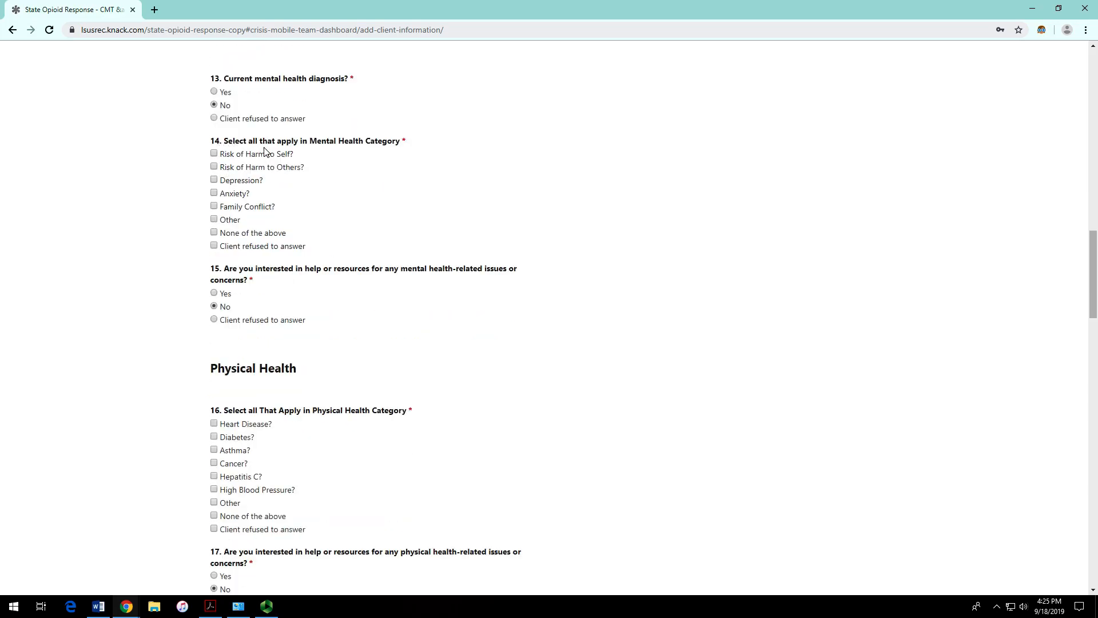
scroll(243, 171, "up", 1)
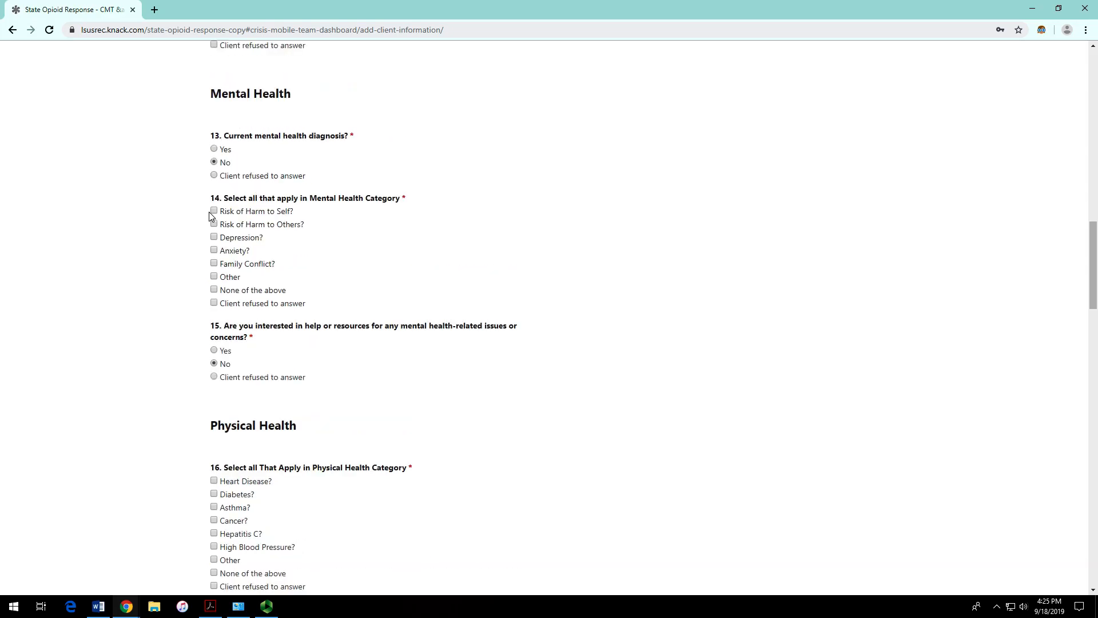
left_click(214, 277)
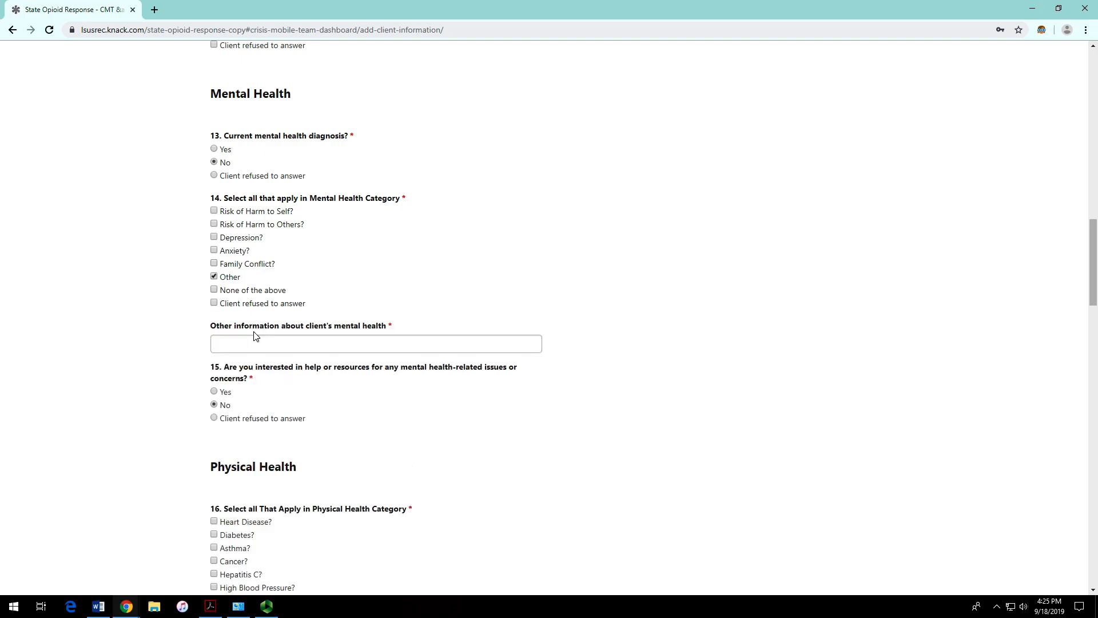
left_click(262, 341)
left_click(214, 277)
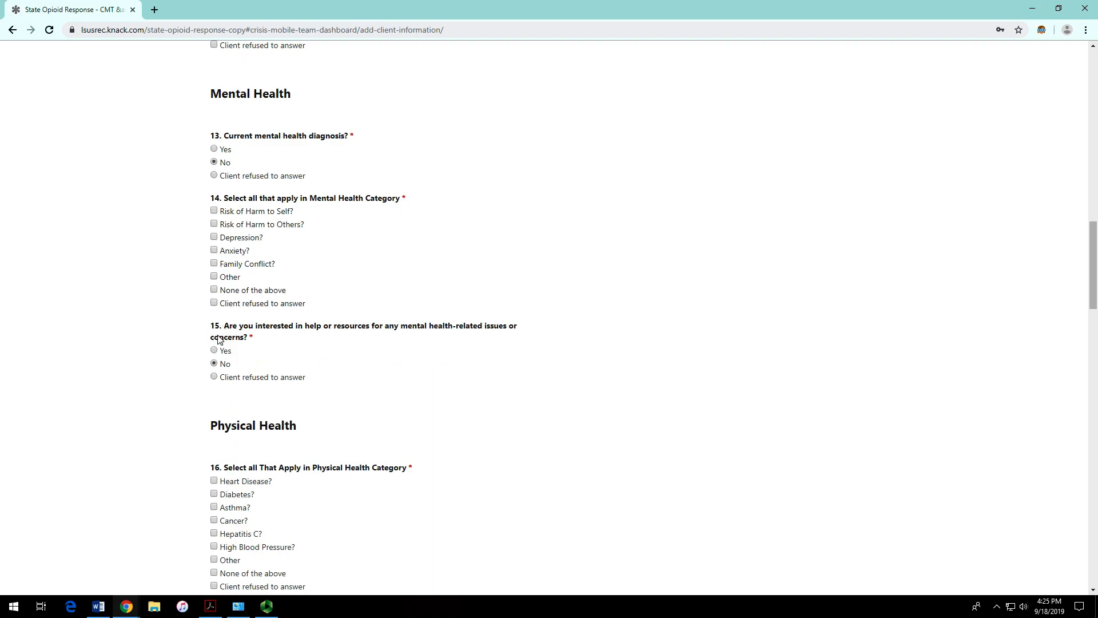
Step: Answer Yes to question 15 about wanting mental-health help
left_click(215, 362)
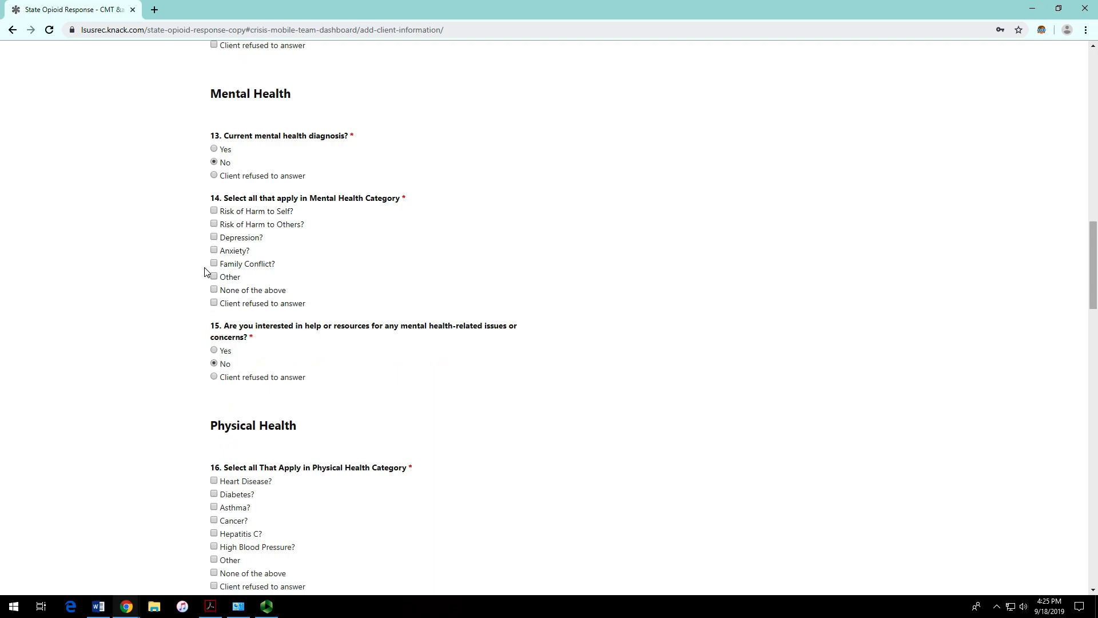
double_click(226, 327)
left_click(262, 337)
left_click(225, 353)
scroll(326, 343, "down", 2)
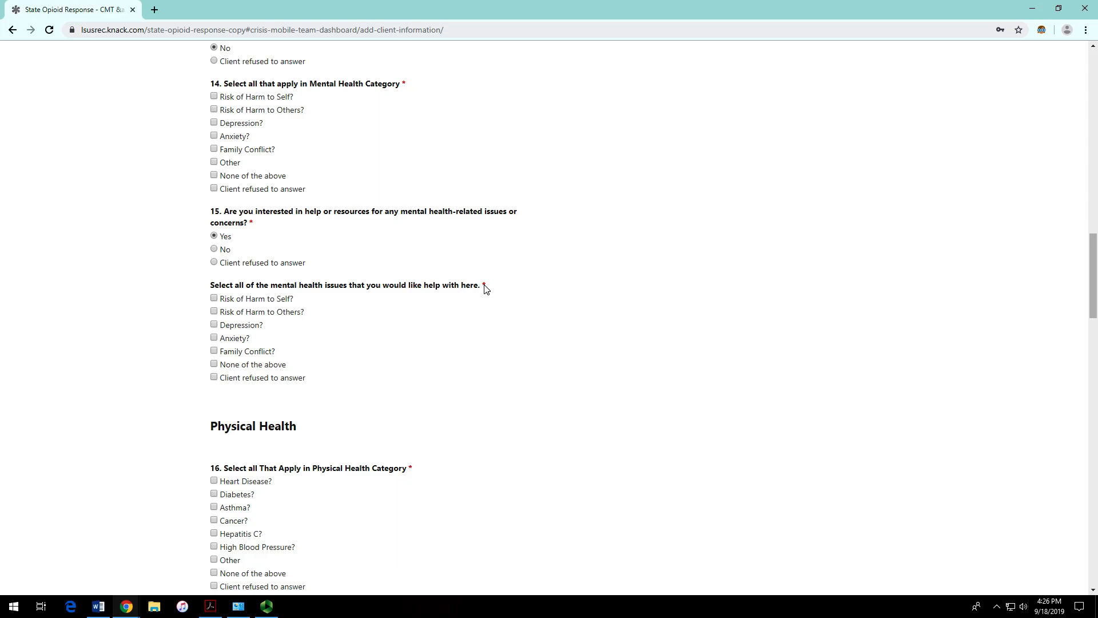
Step: Keep question 15 at Yes, mark Depression for help, and tick Anxiety
left_click(222, 250)
left_click(225, 239)
left_click(249, 324)
left_click(237, 136)
Step: Tick Diabetes under physical health and answer Yes to wanting physical-health help
scroll(303, 317, "down", 2)
scroll(303, 317, "down", 3)
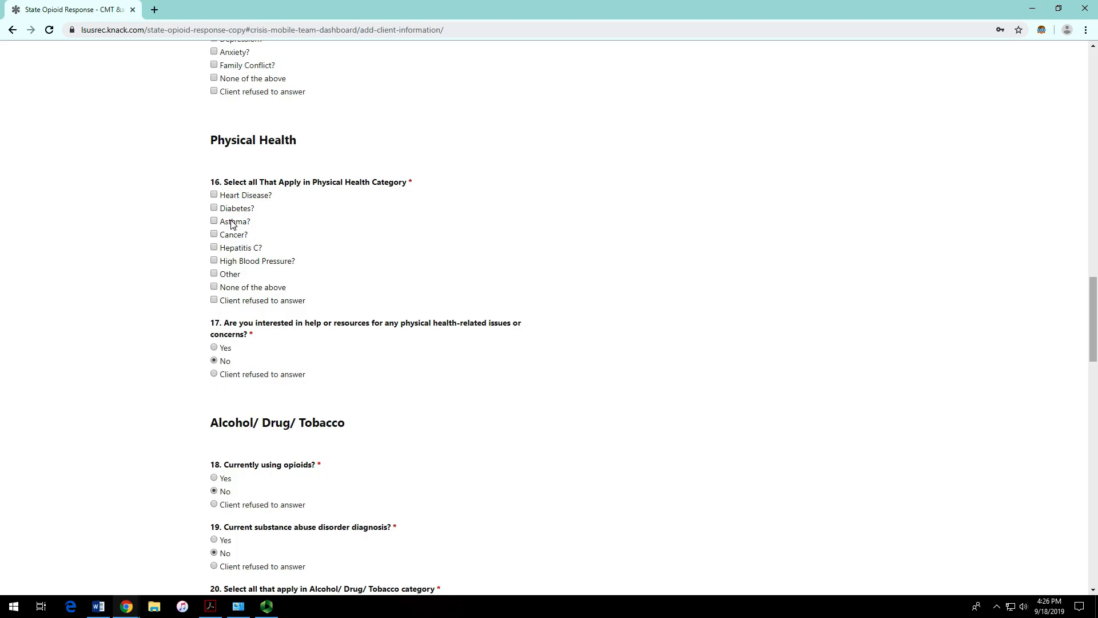
scroll(232, 224, "up", 5)
scroll(250, 238, "up", 2)
scroll(252, 238, "down", 4)
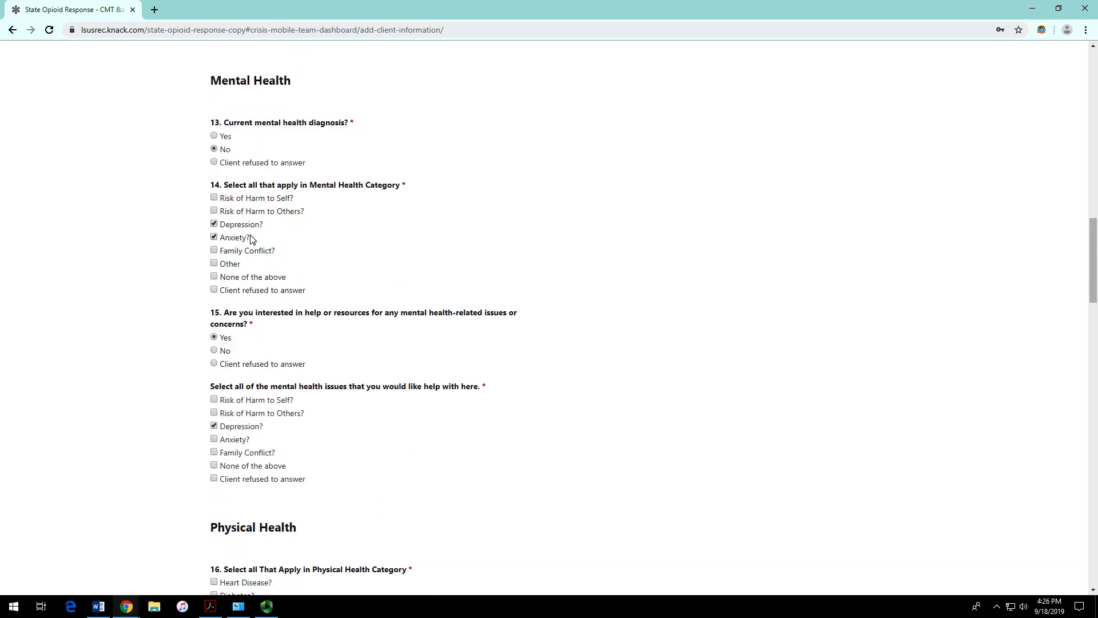
scroll(251, 239, "up", 2)
scroll(250, 240, "up", 1)
scroll(250, 241, "down", 6)
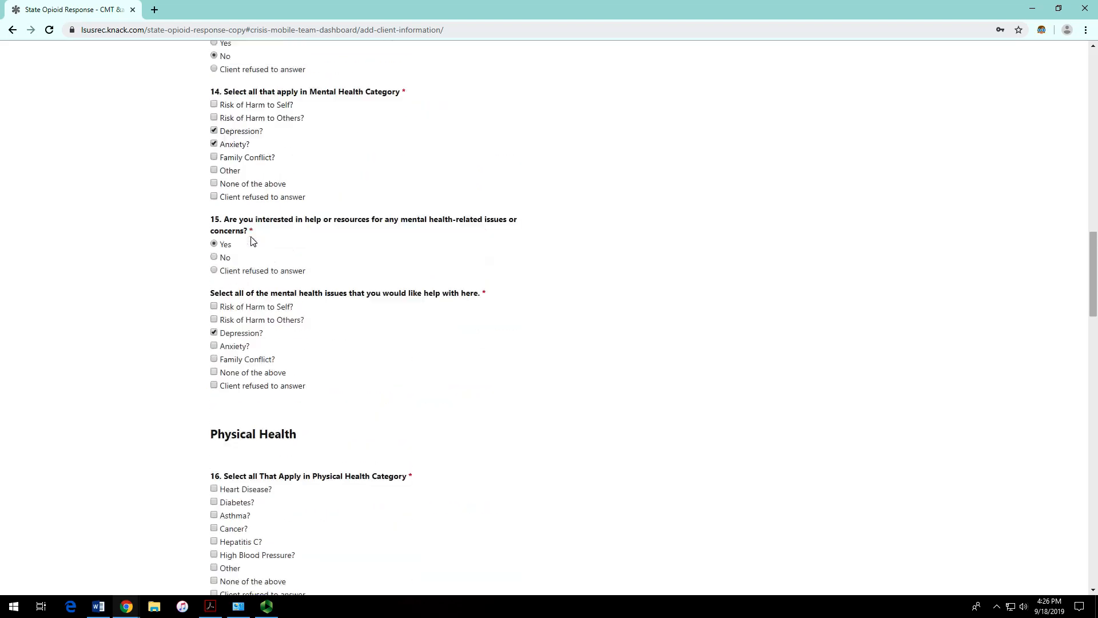
left_click(234, 209)
left_click(225, 348)
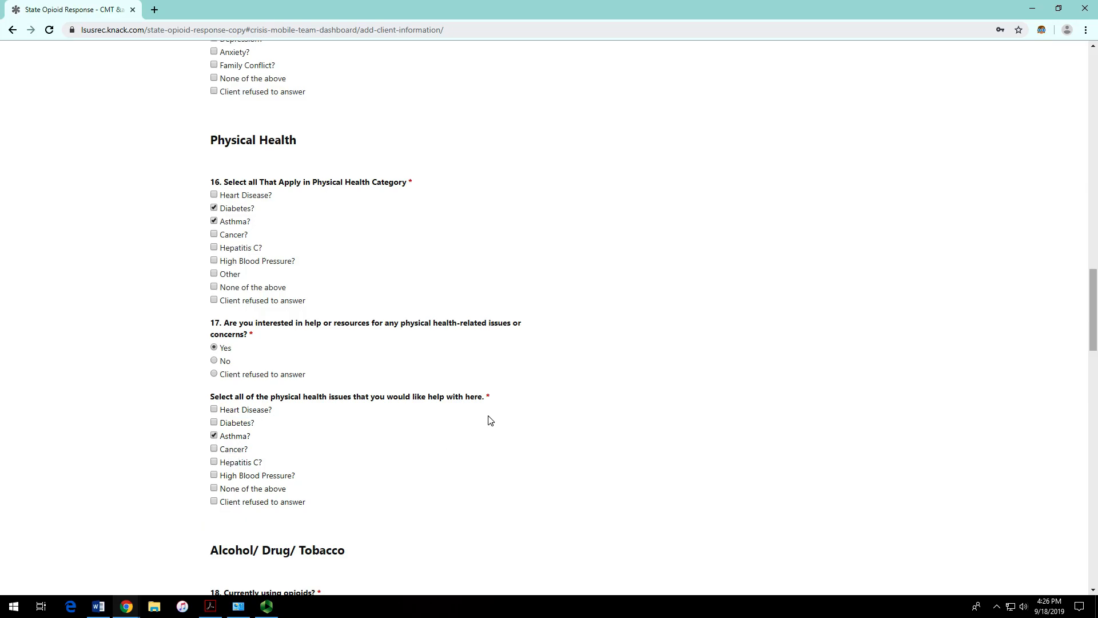
Step: In the Alcohol/Drug/Tobacco section, mark question 18, currently using opioids, as Yes
scroll(490, 420, "down", 2)
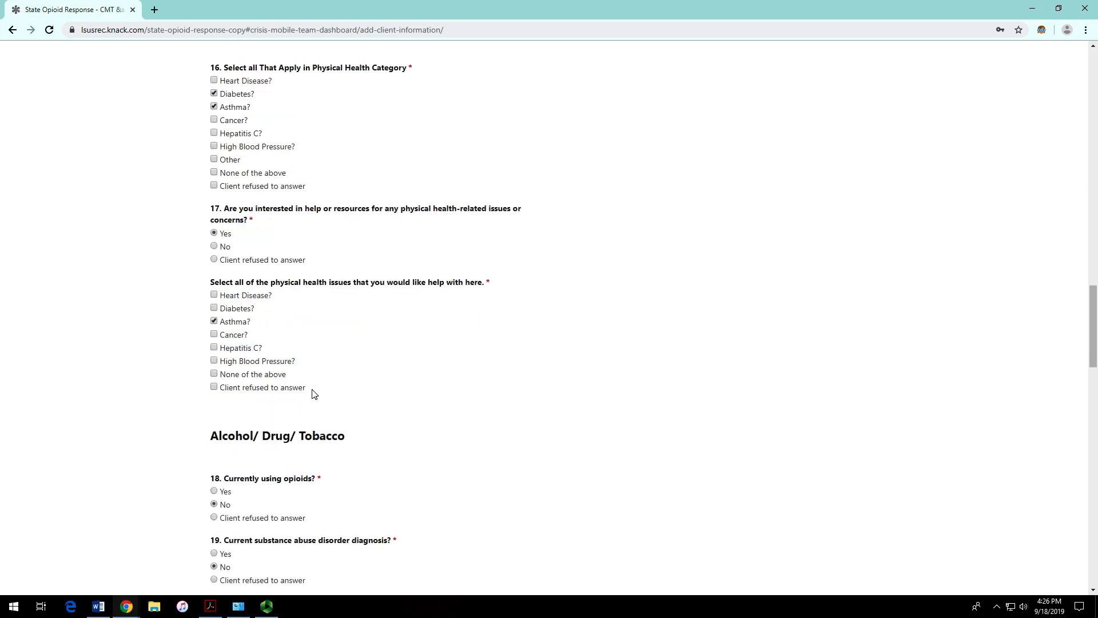
scroll(298, 388, "down", 1)
scroll(247, 315, "up", 1)
scroll(296, 306, "down", 2)
scroll(297, 306, "down", 4)
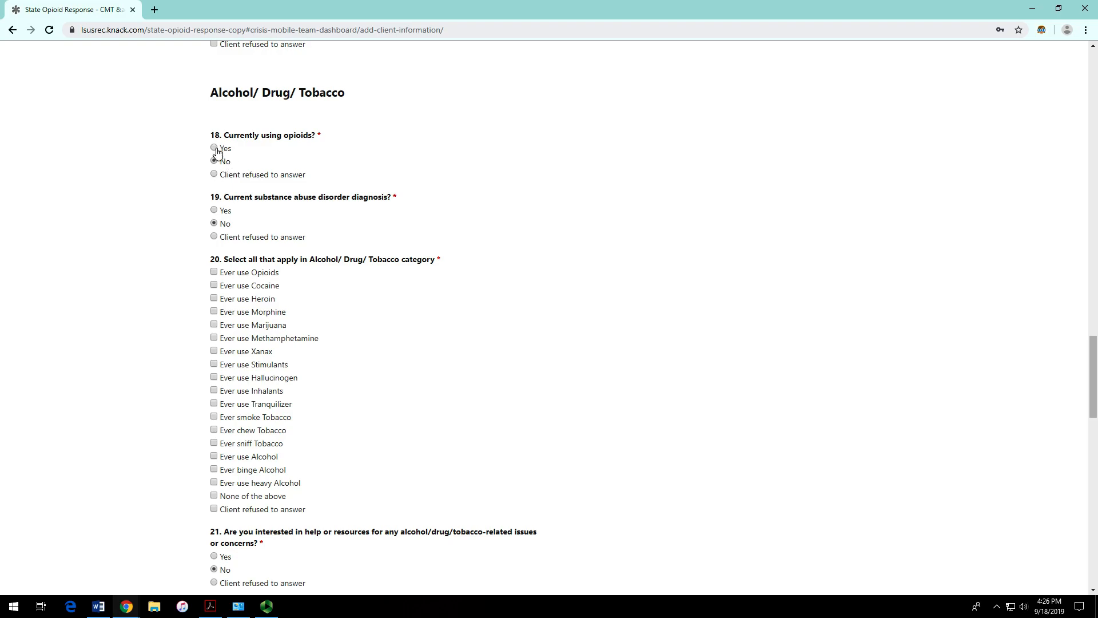
left_click(214, 174)
left_click(214, 174)
scroll(416, 238, "up", 9)
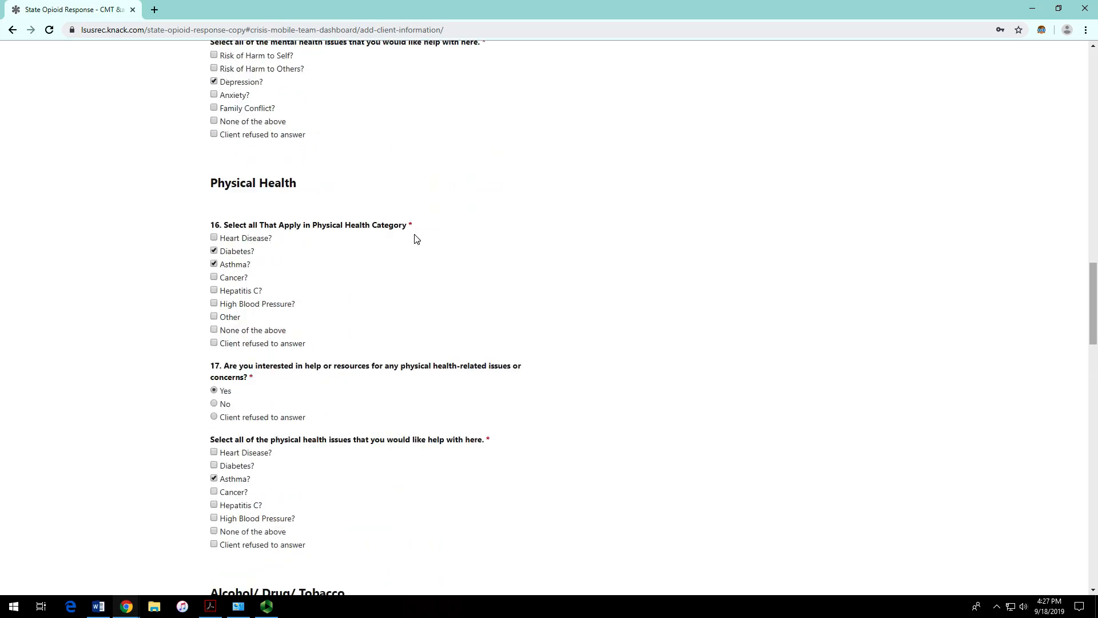
scroll(417, 238, "up", 6)
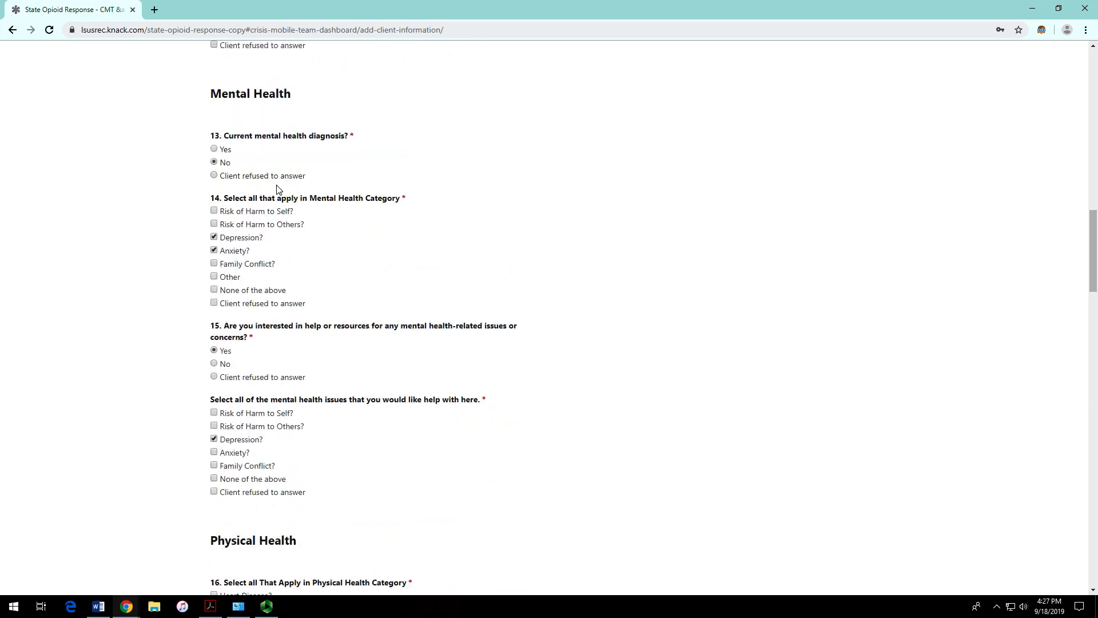
scroll(245, 166, "down", 15)
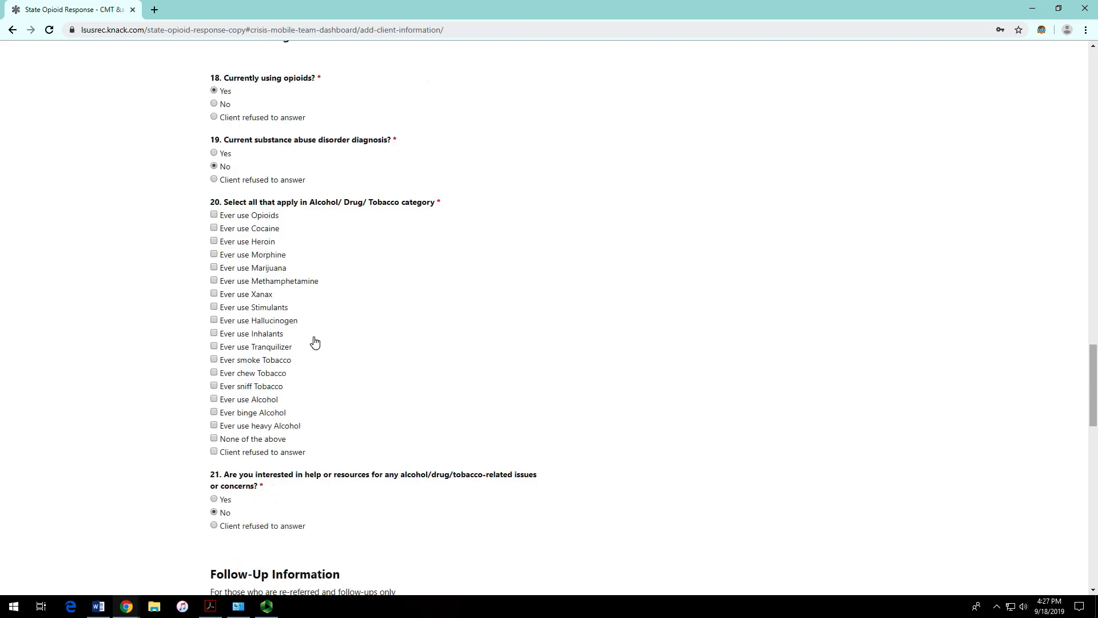
Step: Answer Yes to substance abuse diagnosis and tick Marijuana and Methamphetamine as substances ever used
scroll(312, 320, "up", 1)
left_click(221, 211)
scroll(298, 268, "down", 2)
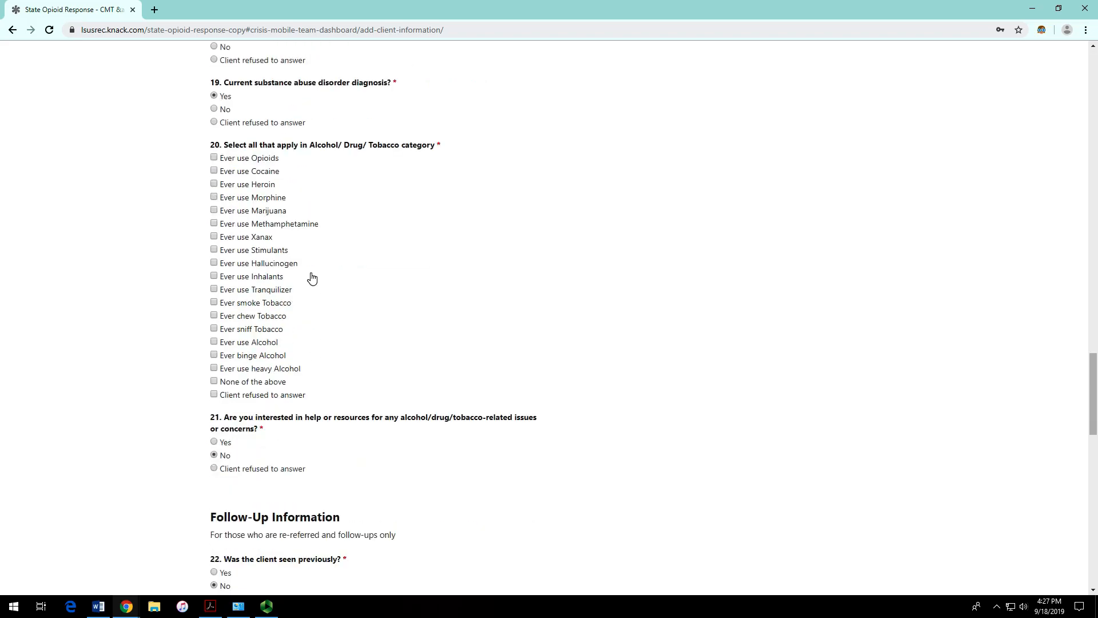
left_click(217, 185)
left_click(215, 184)
left_click(215, 210)
left_click(214, 223)
scroll(402, 350, "down", 2)
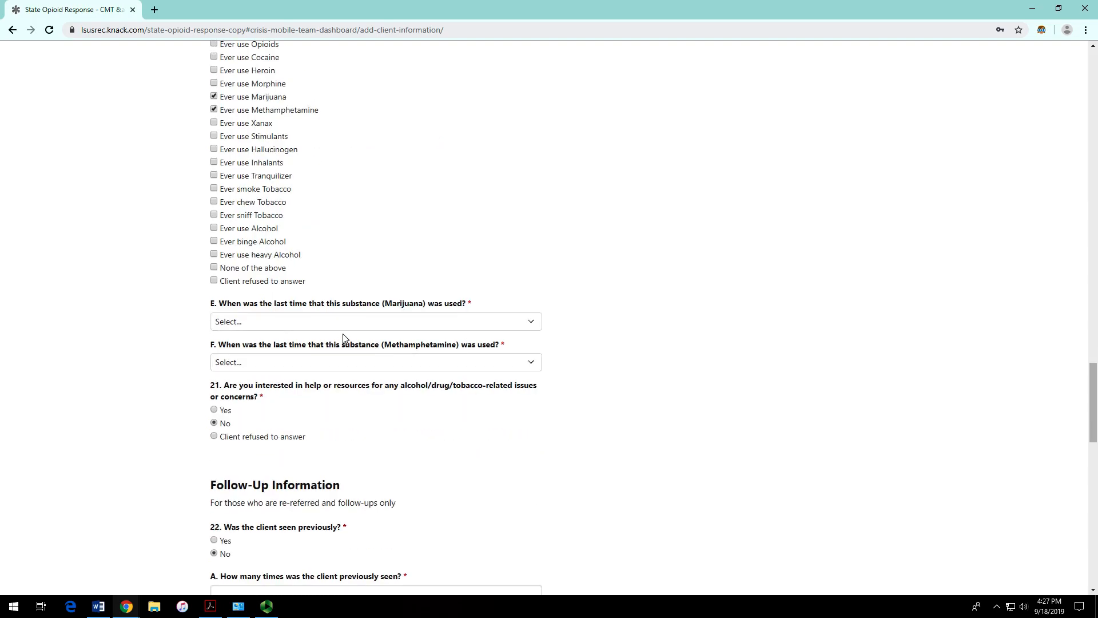
scroll(344, 343, "up", 1)
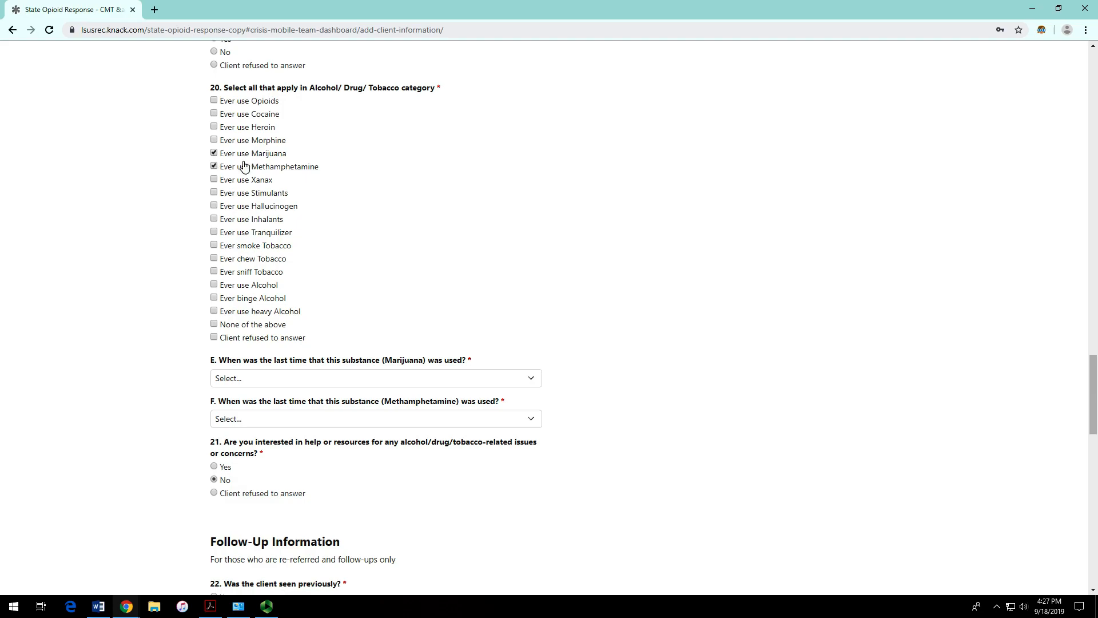
Step: Set marijuana last use to 'Client refused to answer' and methamphetamine last use to 6 months
left_click(331, 378)
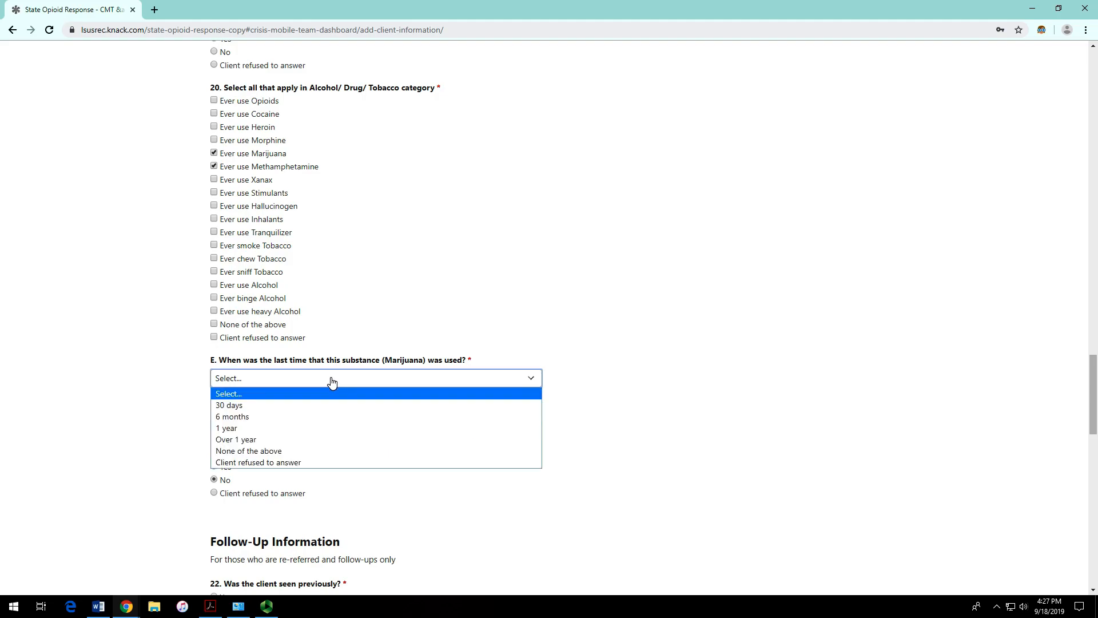
left_click(341, 462)
left_click(314, 424)
left_click(315, 456)
left_click(655, 364)
scroll(630, 366, "down", 2)
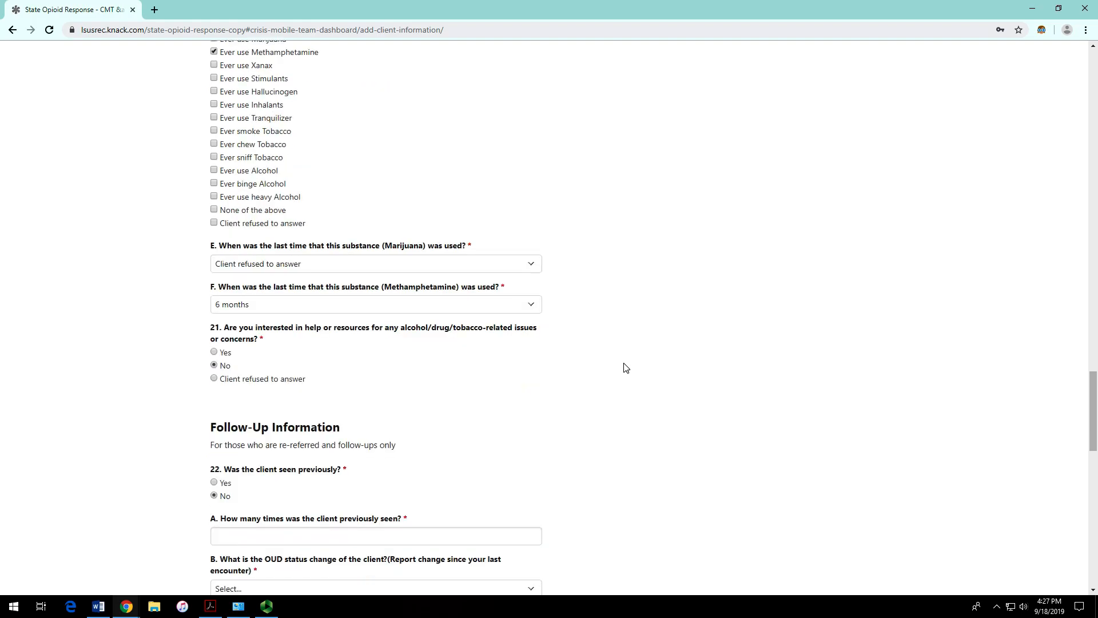
scroll(261, 355, "down", 1)
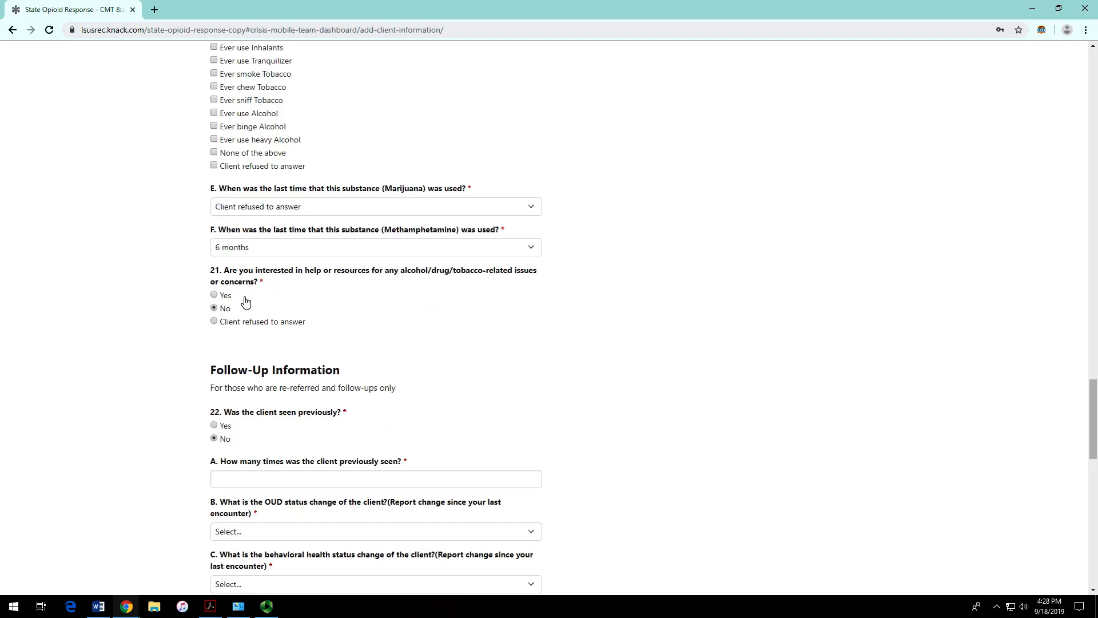
Step: Answer Yes to question 21, wanting alcohol/drug/tobacco help, then review the form sections
left_click(227, 298)
scroll(358, 314, "down", 2)
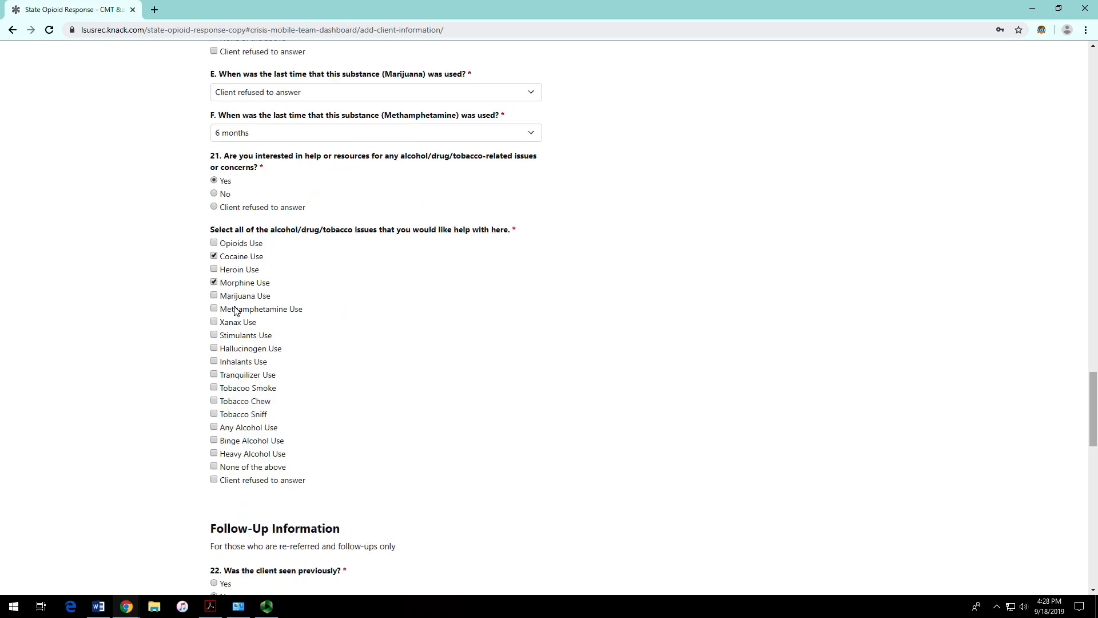
scroll(375, 351, "down", 6)
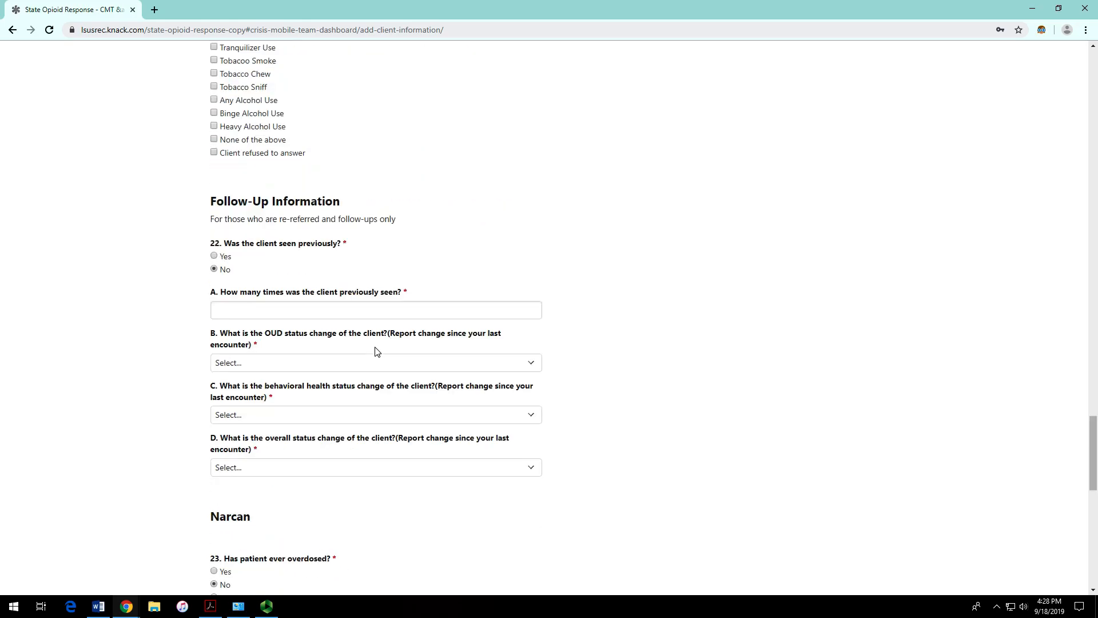
scroll(376, 351, "down", 2)
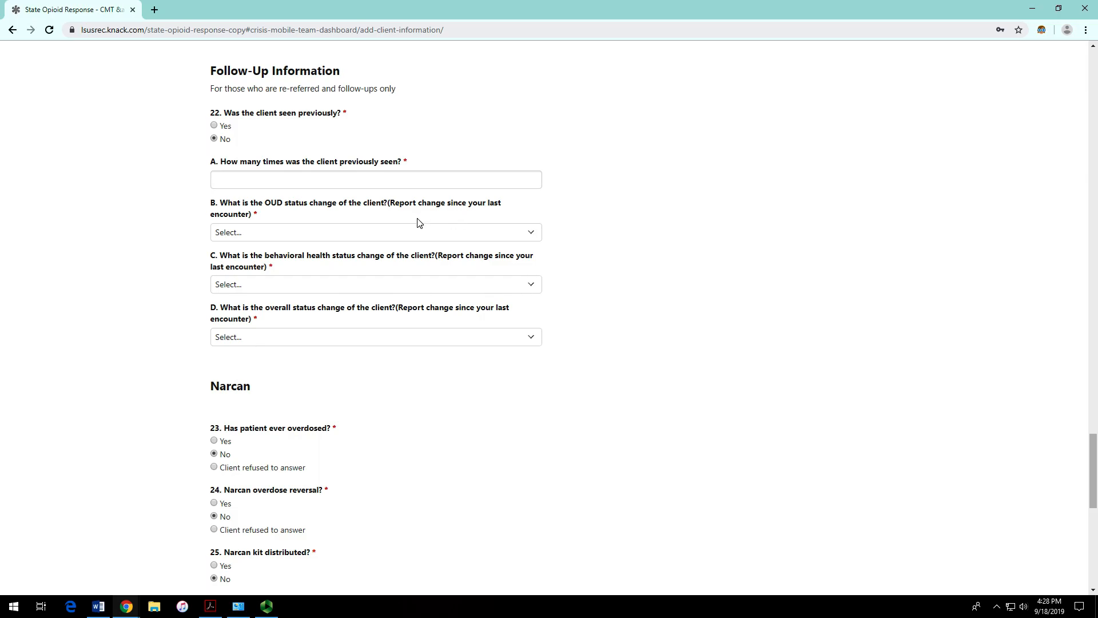
scroll(383, 299, "up", 16)
scroll(384, 299, "up", 20)
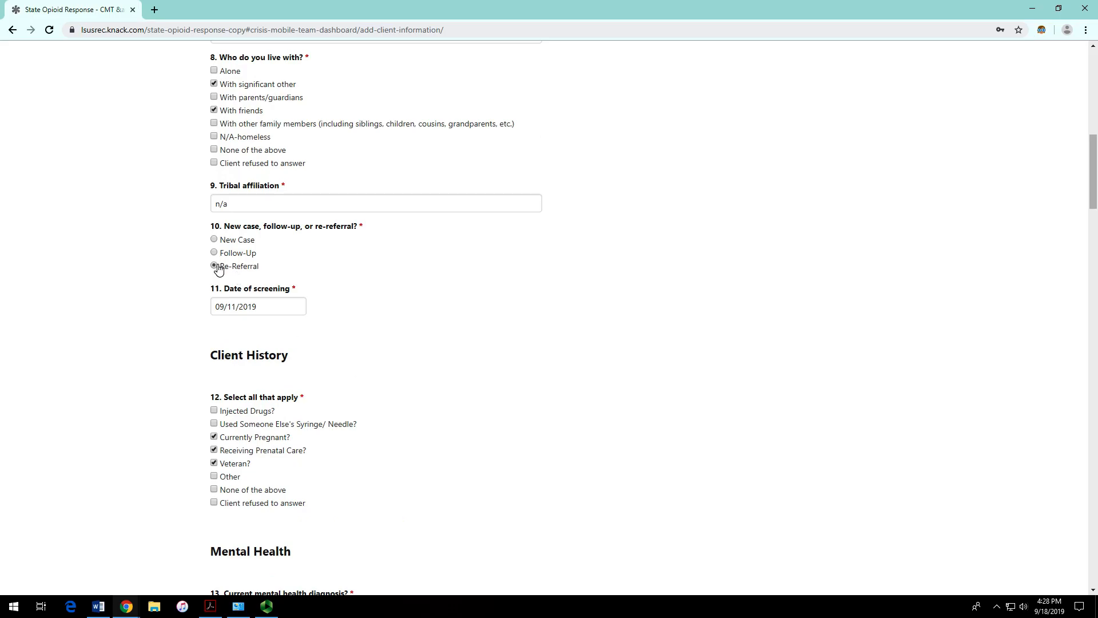
scroll(297, 277, "down", 20)
scroll(296, 278, "down", 6)
scroll(275, 268, "up", 4)
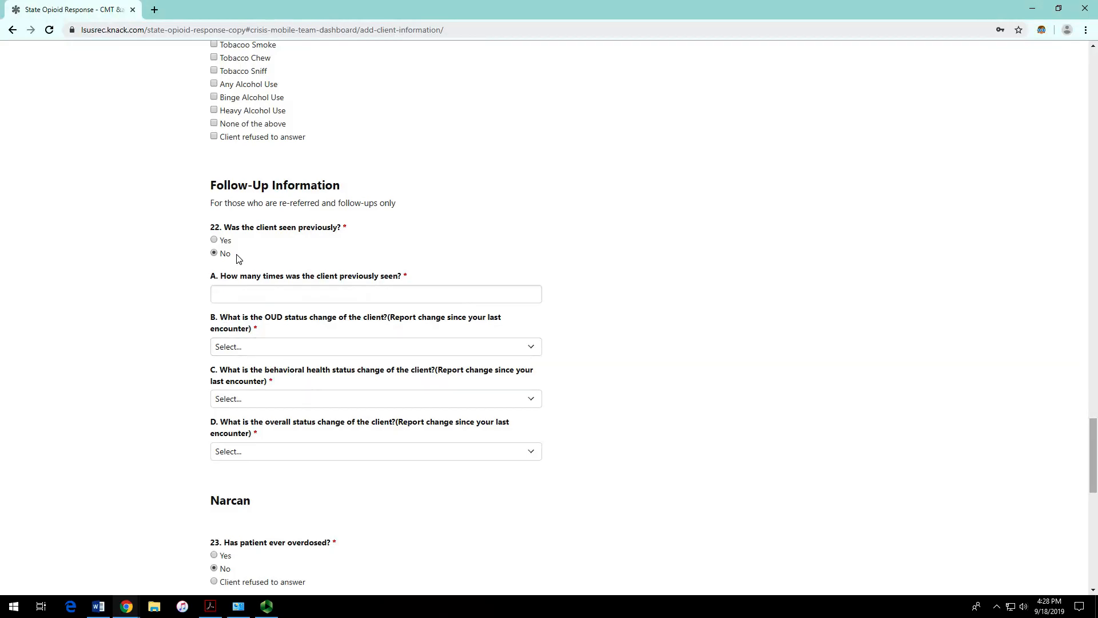
scroll(258, 245, "up", 20)
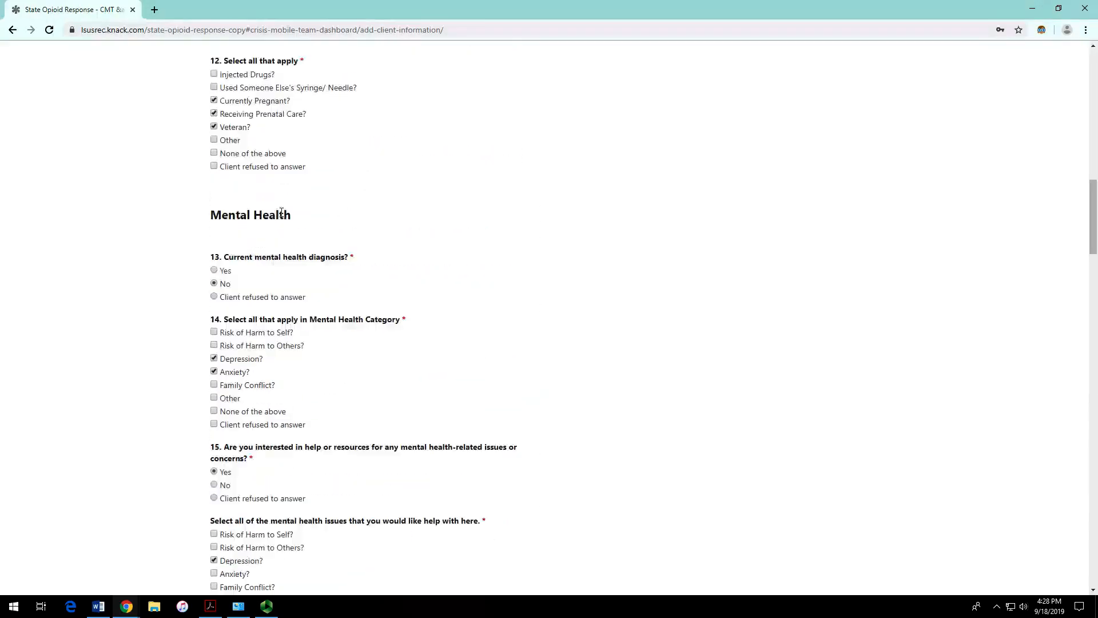
scroll(228, 200, "up", 4)
Step: Set the case type to New Case and answer Yes to question 22, client seen previously
left_click(222, 185)
scroll(344, 249, "down", 10)
scroll(369, 248, "down", 20)
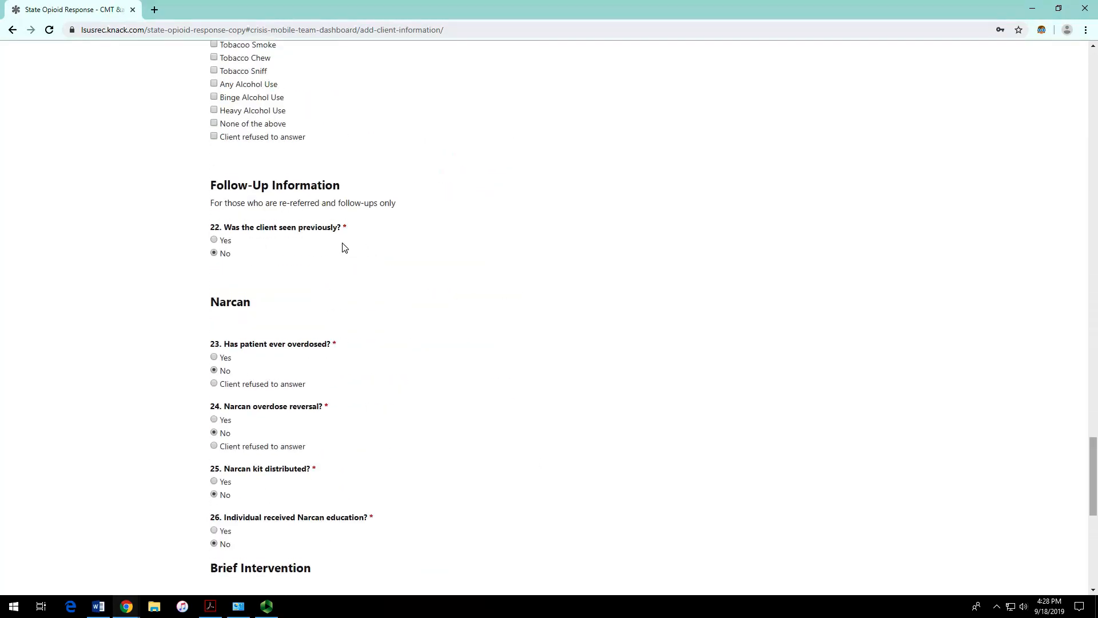
left_click_drag(215, 190, 352, 281)
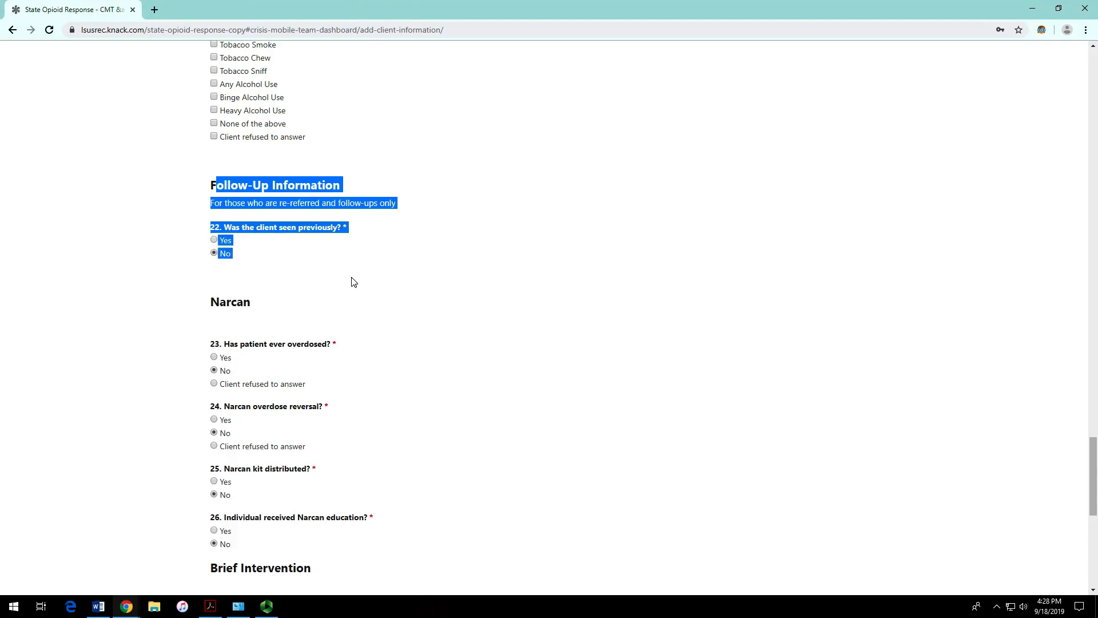
left_click(452, 245)
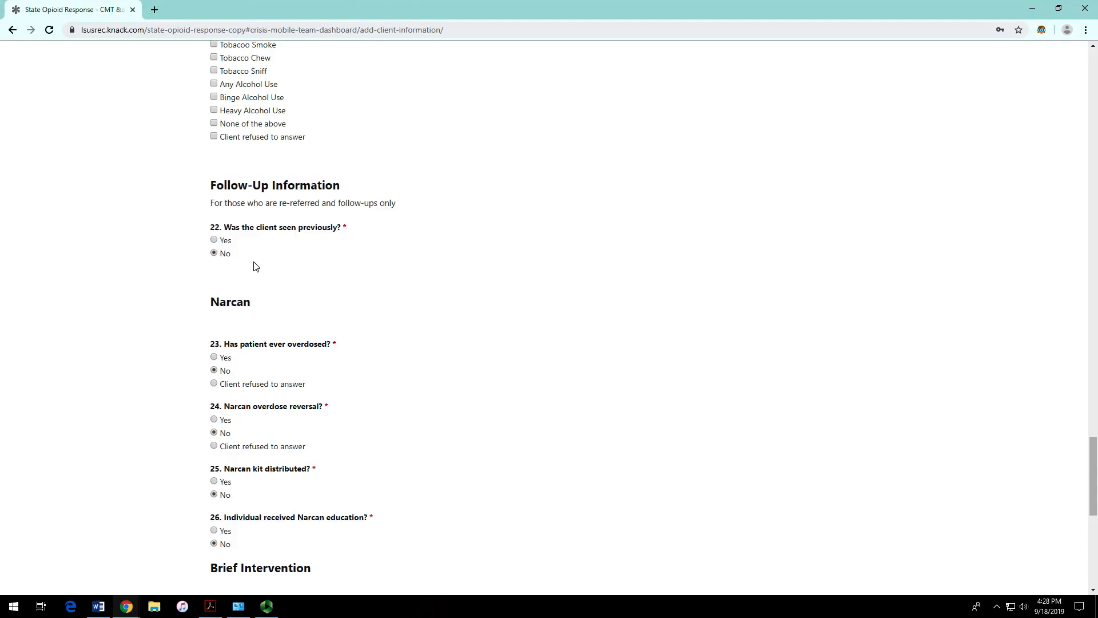
left_click(214, 240)
left_click(216, 254)
scroll(303, 237, "up", 7)
scroll(247, 372, "down", 6)
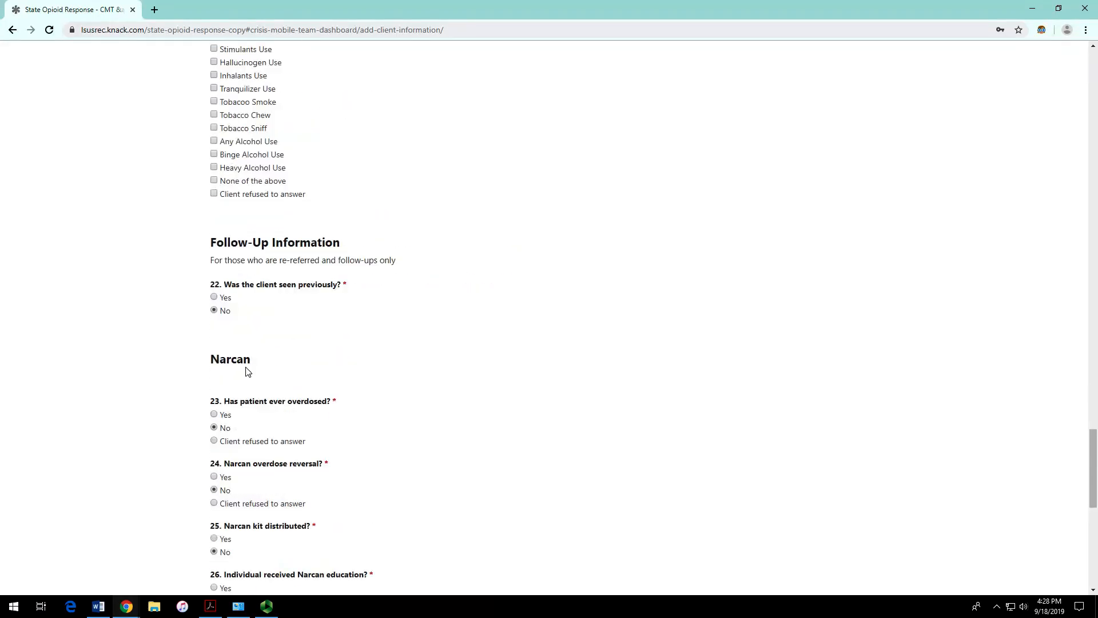
left_click(217, 297)
Step: Change the case type answer in question 10
scroll(441, 210, "up", 20)
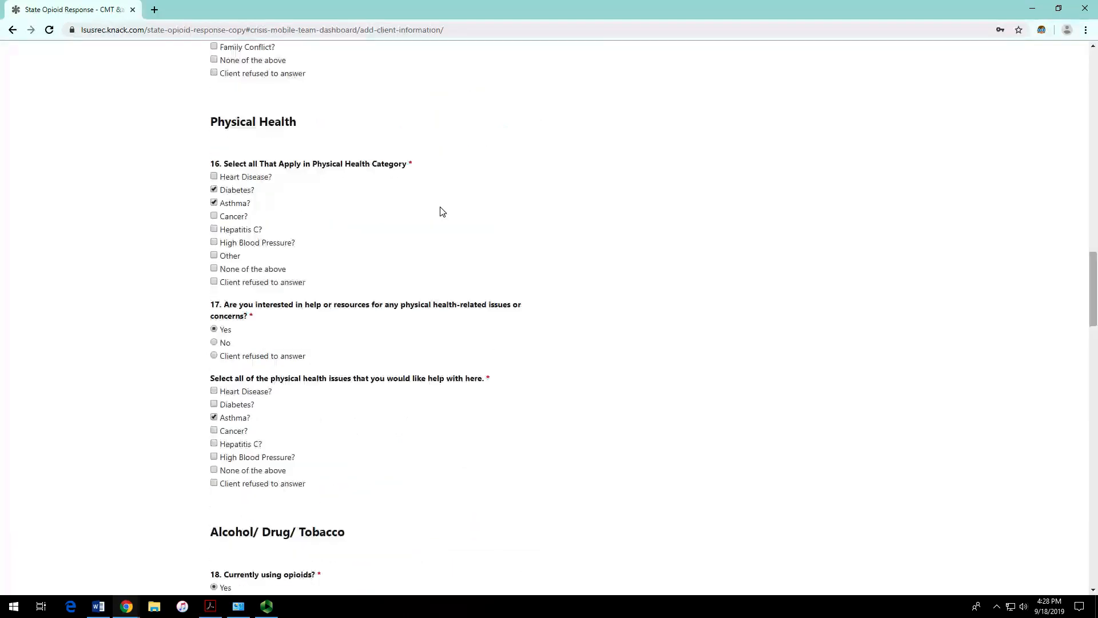
scroll(295, 209, "up", 12)
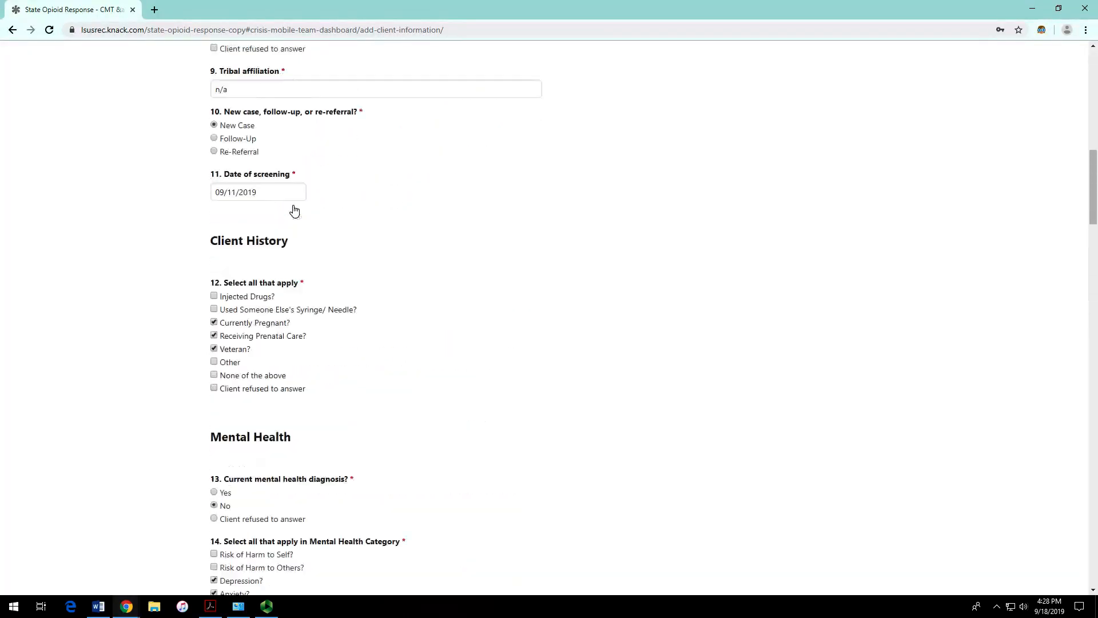
left_click(220, 253)
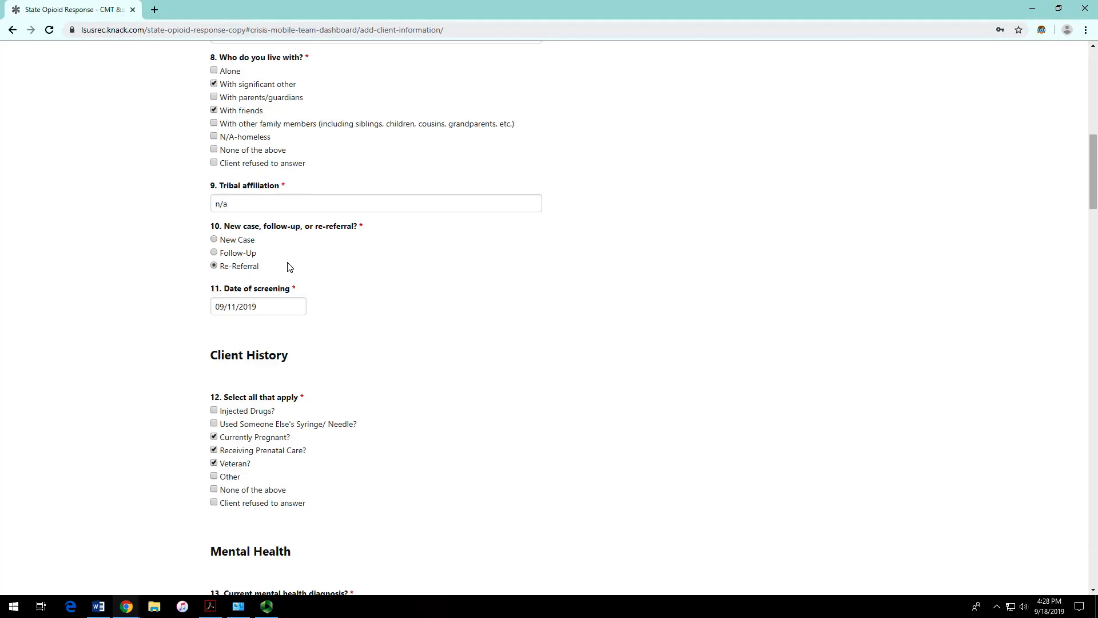
scroll(272, 275, "down", 20)
scroll(272, 274, "down", 7)
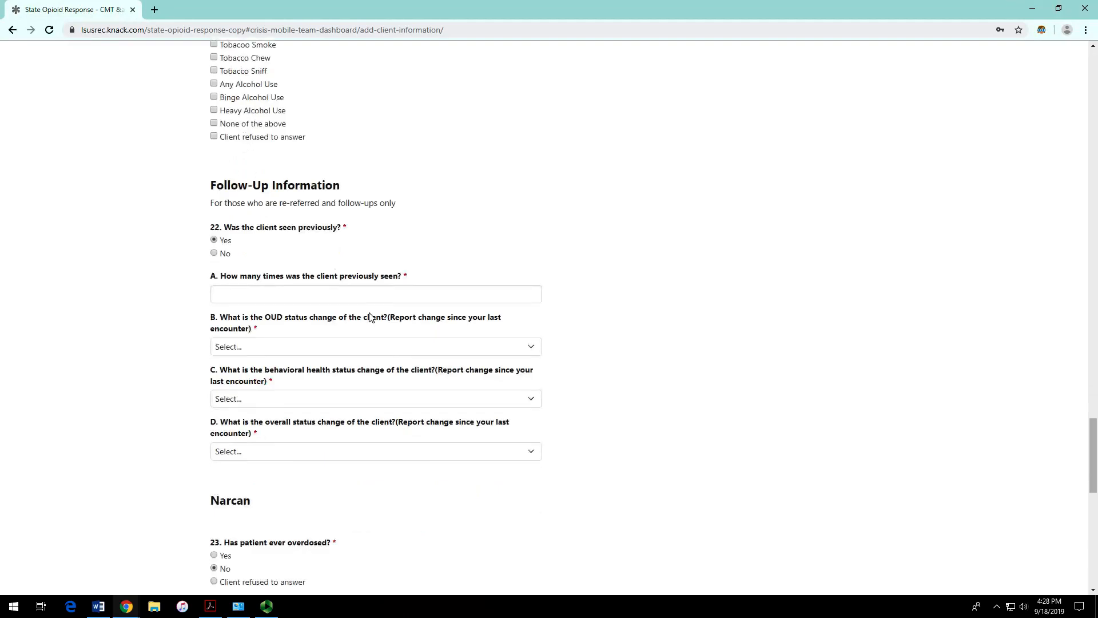
Step: Keep client seen previously at Yes and read through follow-up questions A–D
left_click(214, 254)
left_click(215, 240)
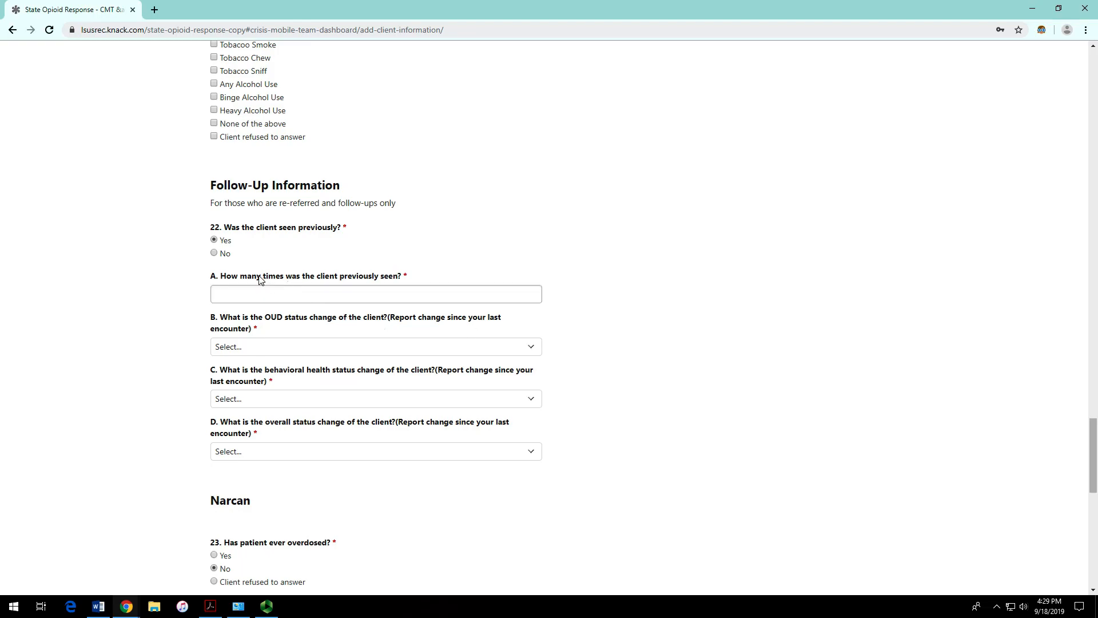
left_click_drag(257, 276, 372, 279)
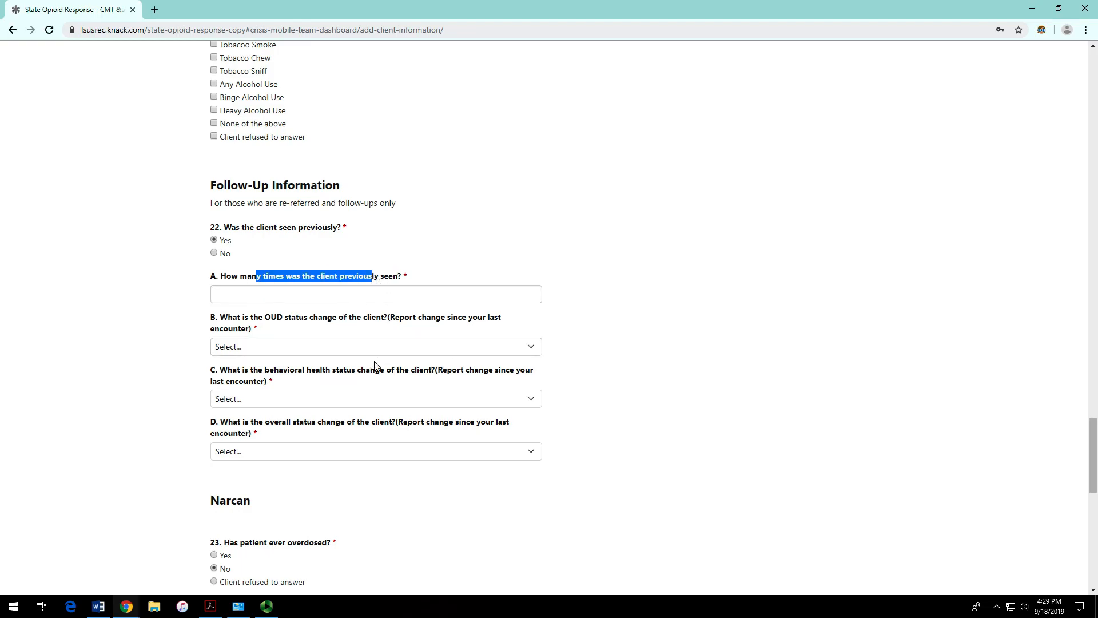
scroll(288, 329, "down", 1)
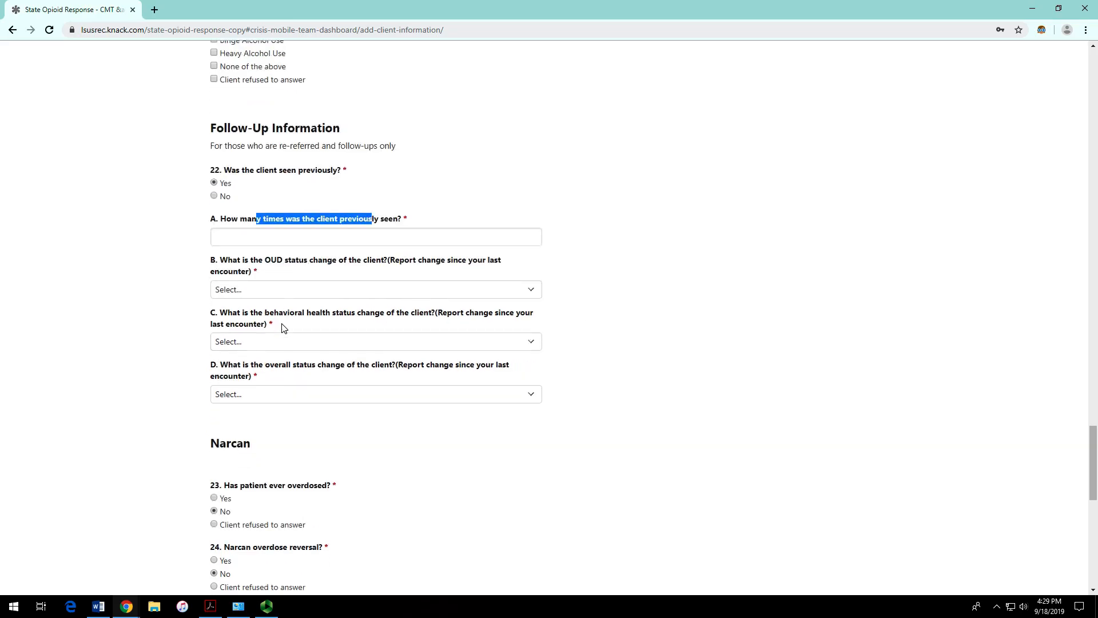
scroll(653, 276, "down", 1)
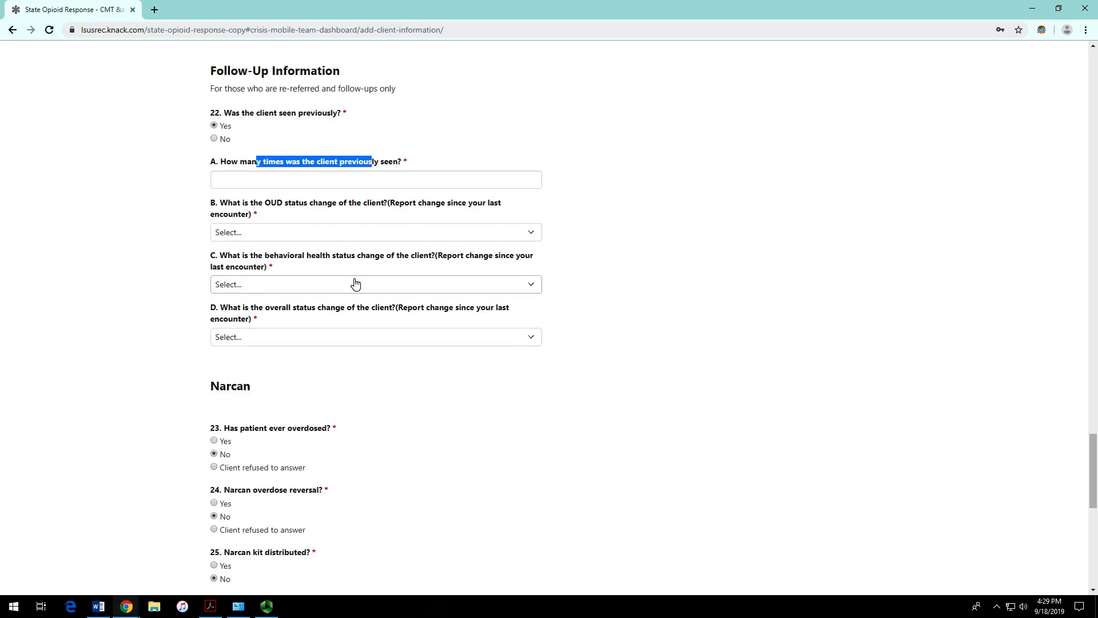
left_click_drag(264, 204, 282, 204)
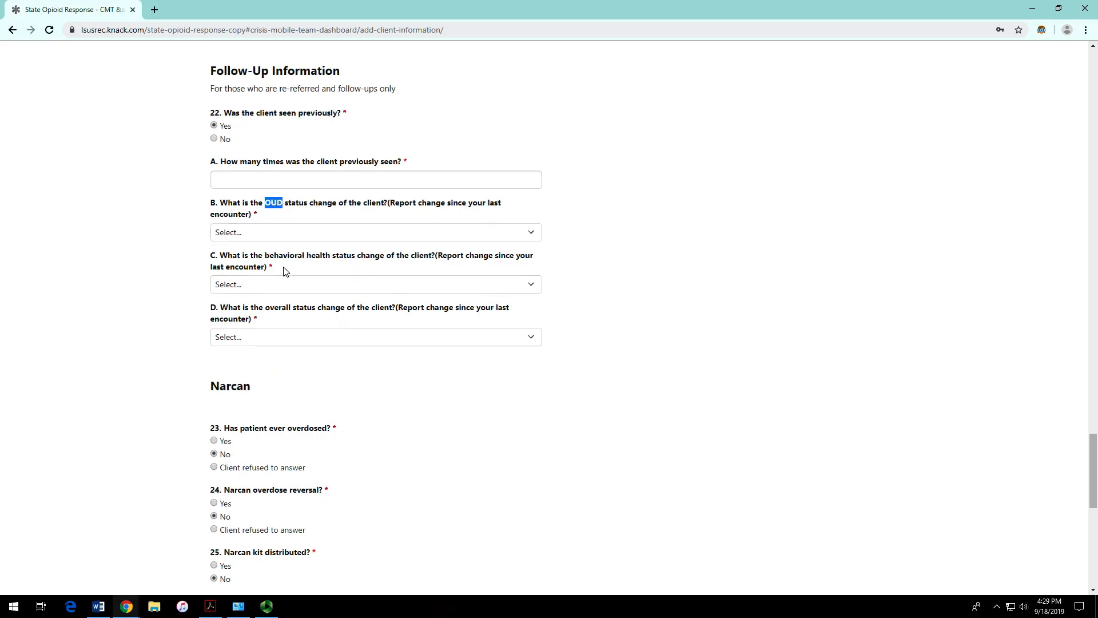
left_click_drag(264, 258, 355, 259)
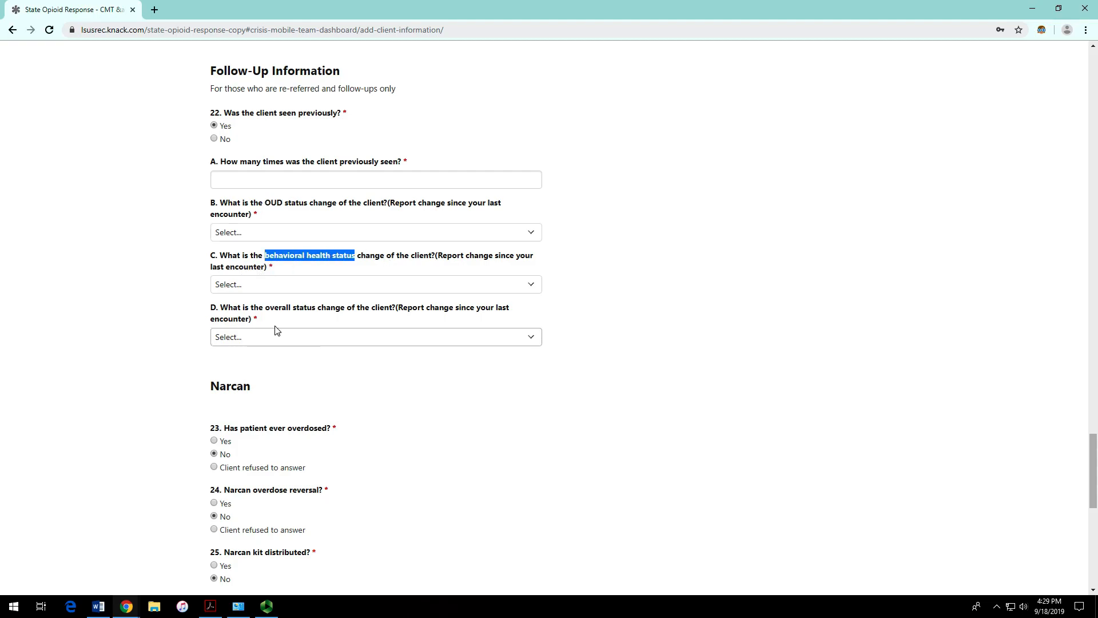
left_click_drag(265, 311, 368, 317)
left_click(522, 235)
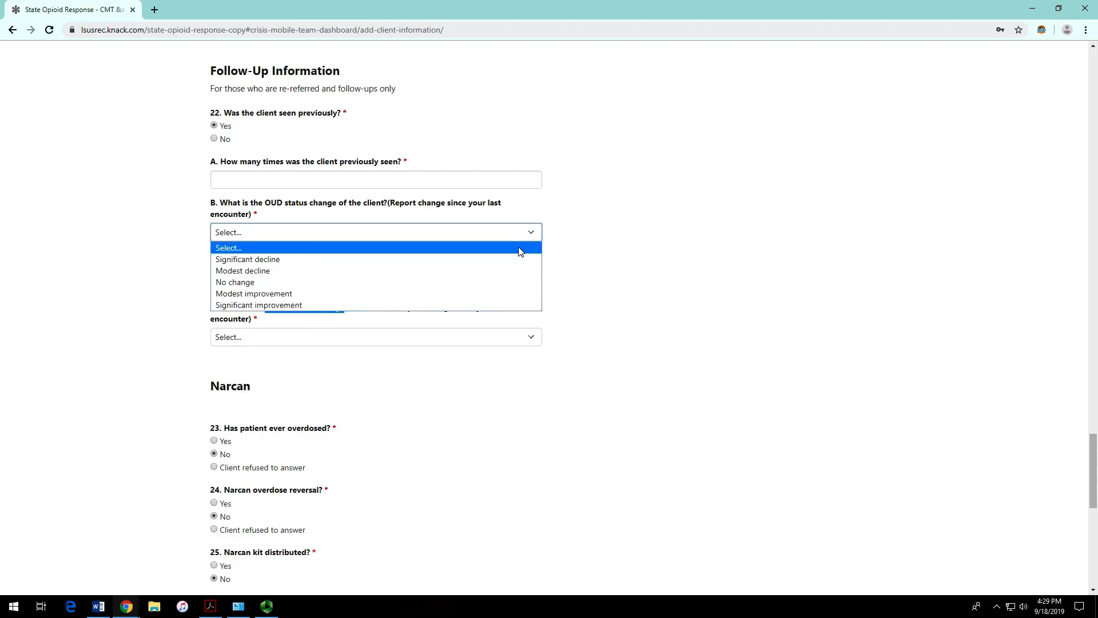
left_click(643, 245)
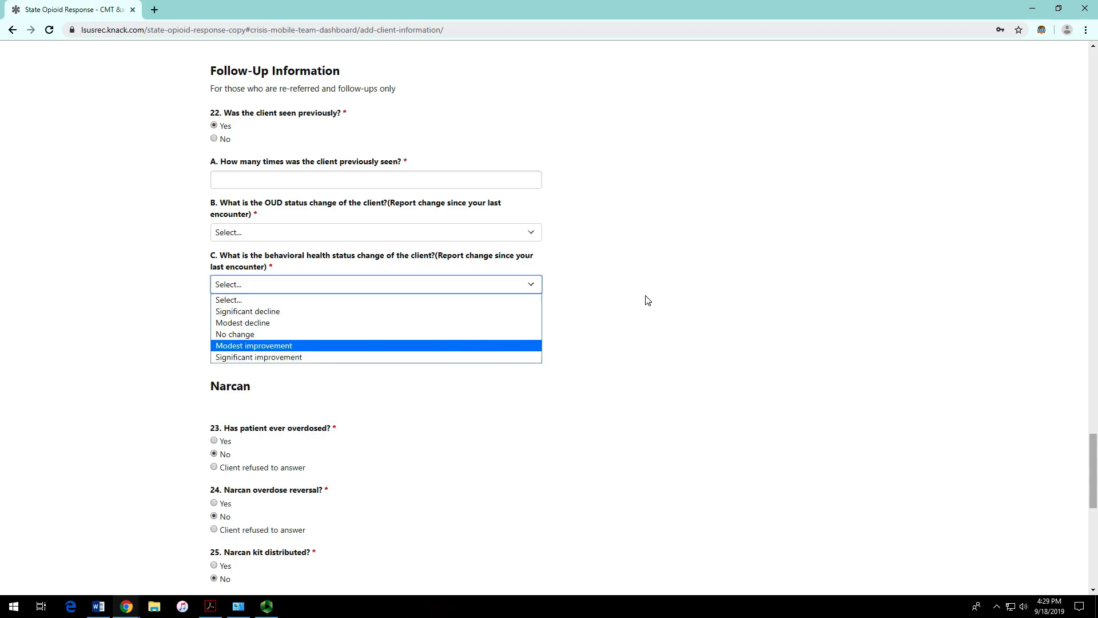
left_click(676, 345)
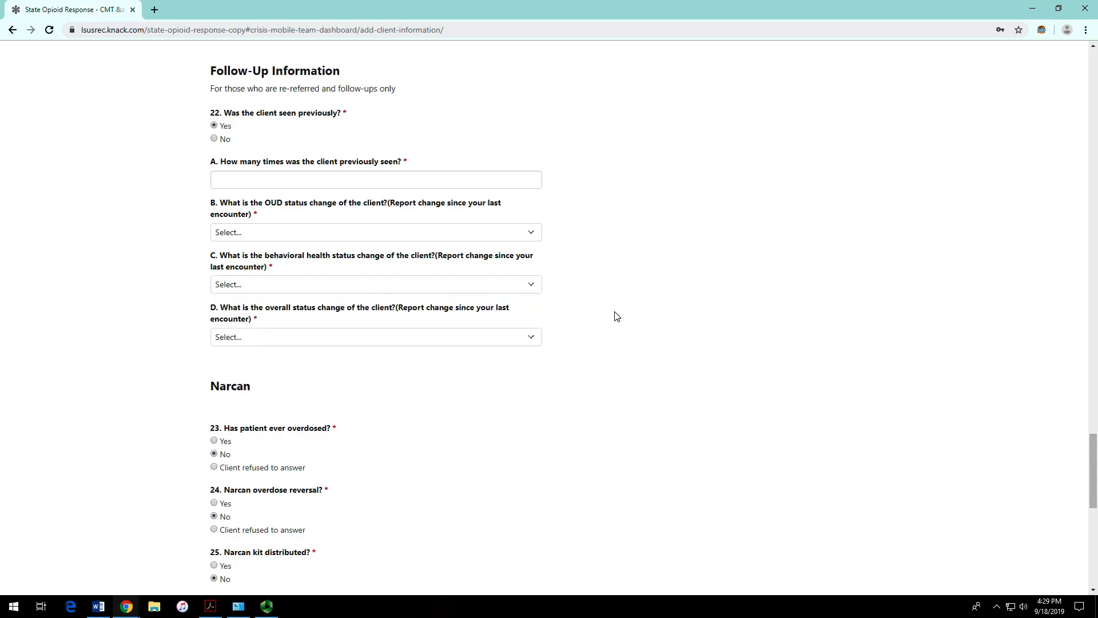
Step: Set OUD status change to Modest decline, behavioral health to No change, overall to Modest decline
left_click(471, 181)
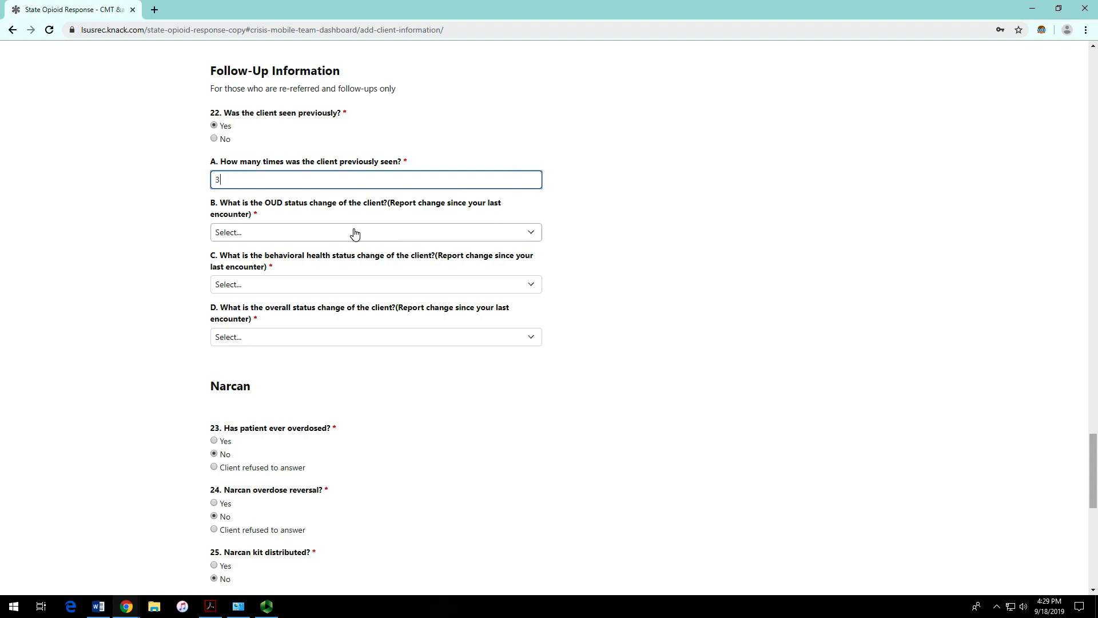
left_click_drag(388, 203, 425, 206)
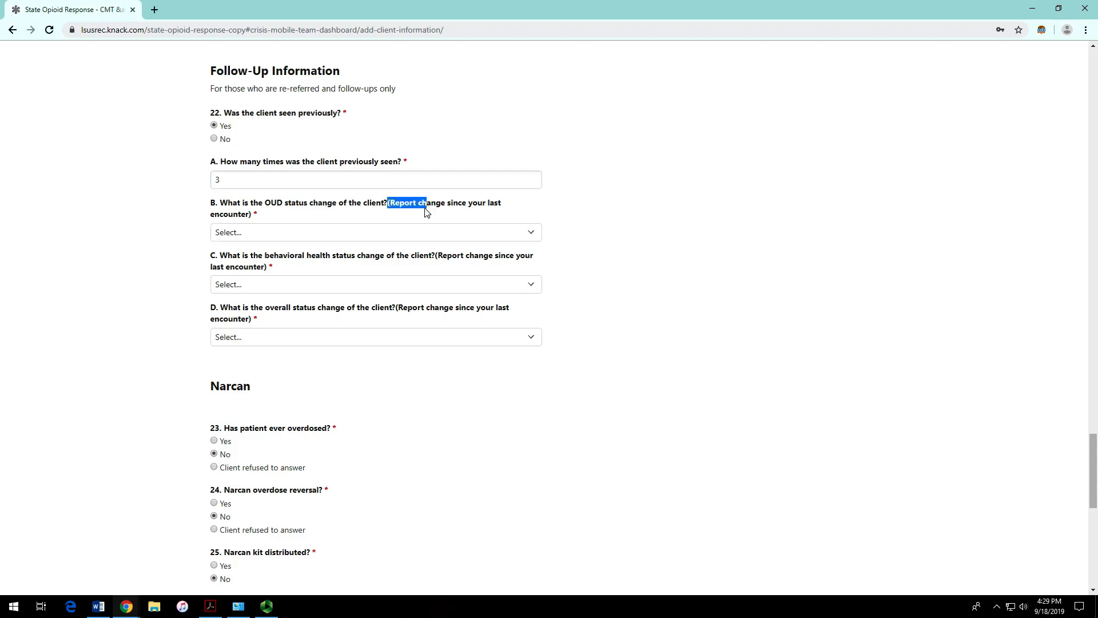
left_click(413, 210)
left_click(278, 233)
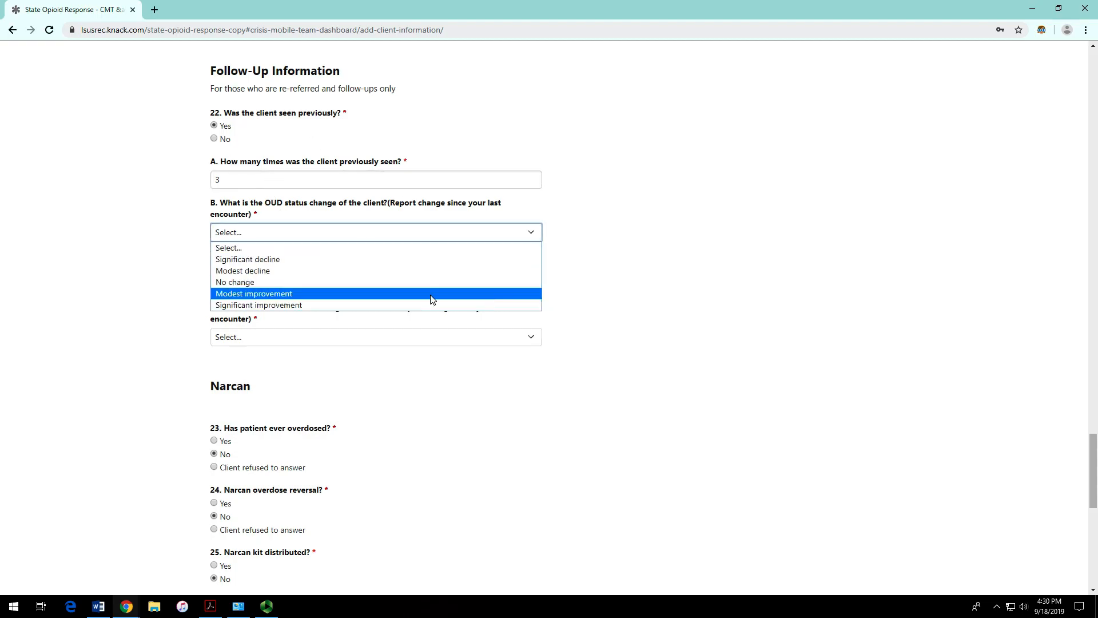
left_click(410, 271)
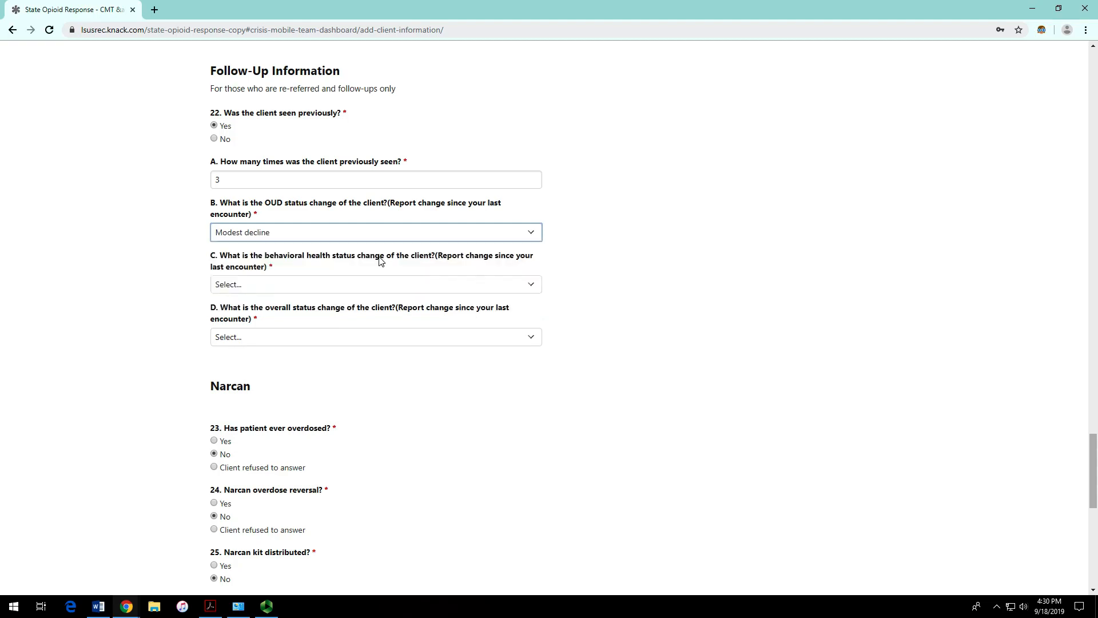
left_click(305, 237)
left_click(649, 240)
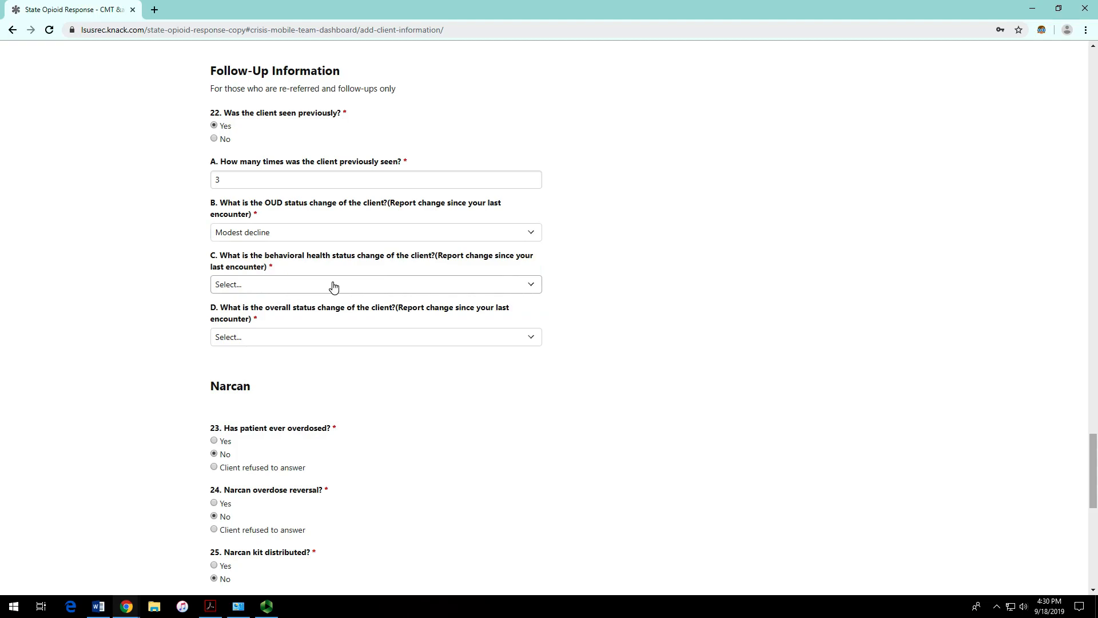
left_click(297, 284)
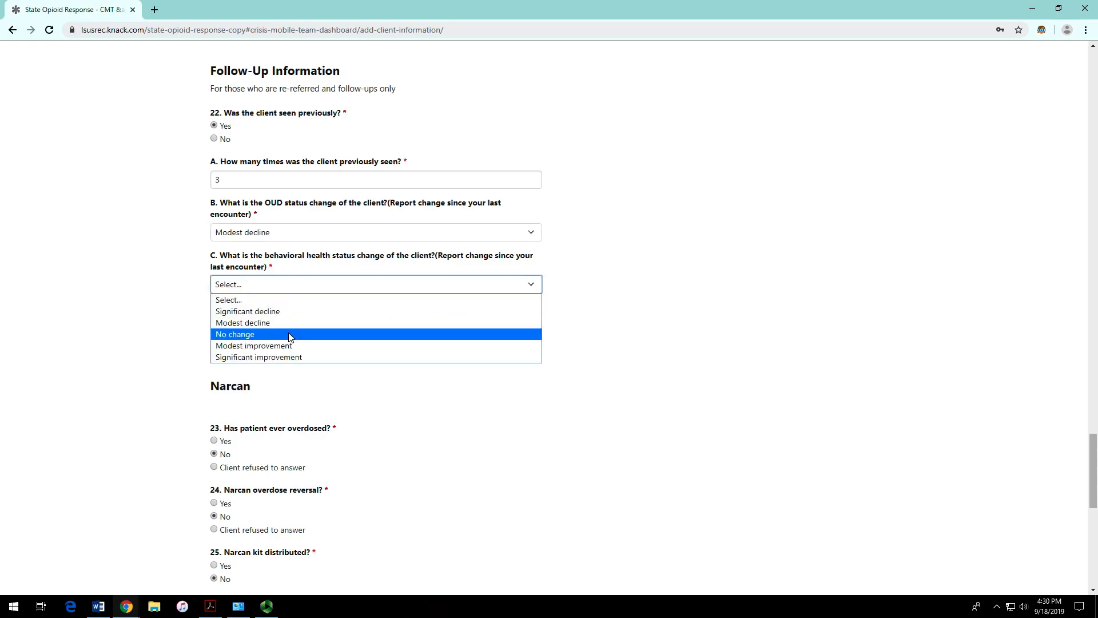
left_click(289, 337)
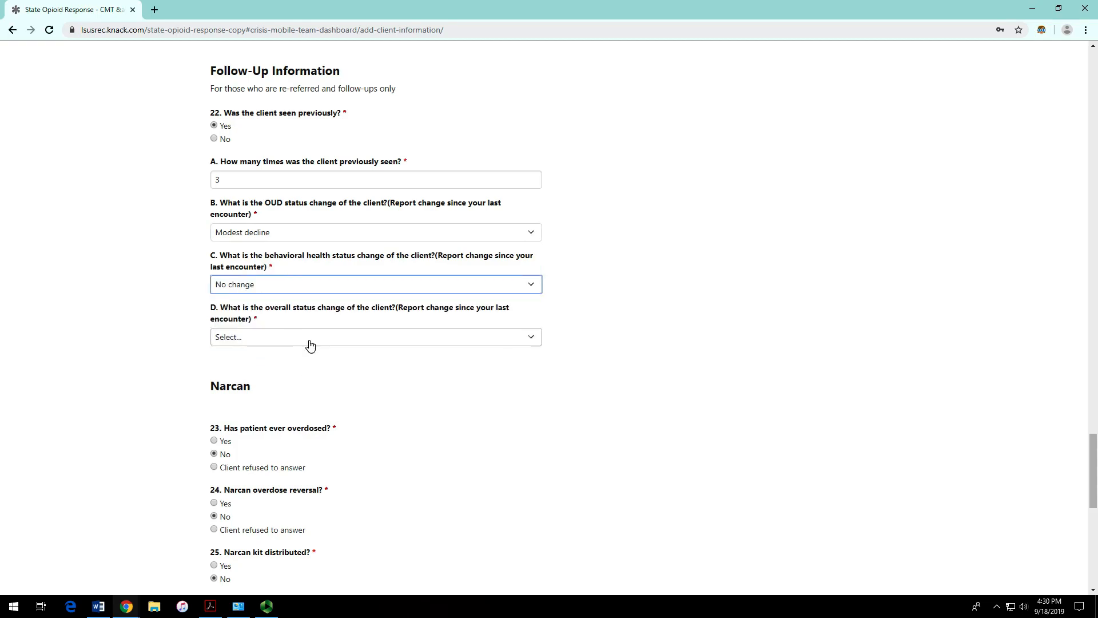
left_click(310, 345)
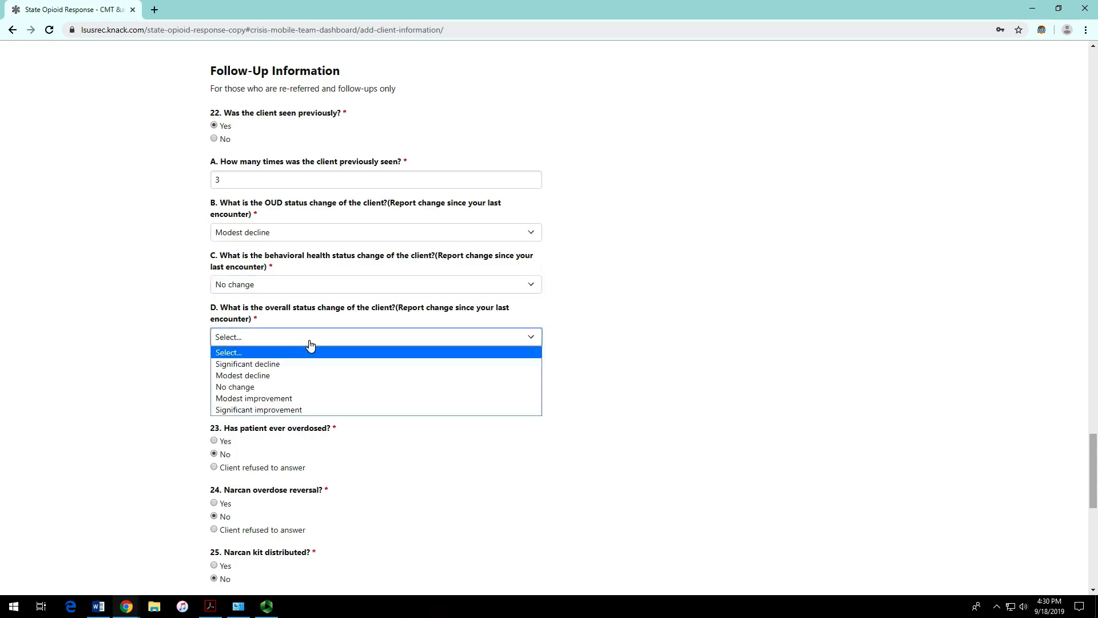
left_click(297, 372)
left_click(634, 304)
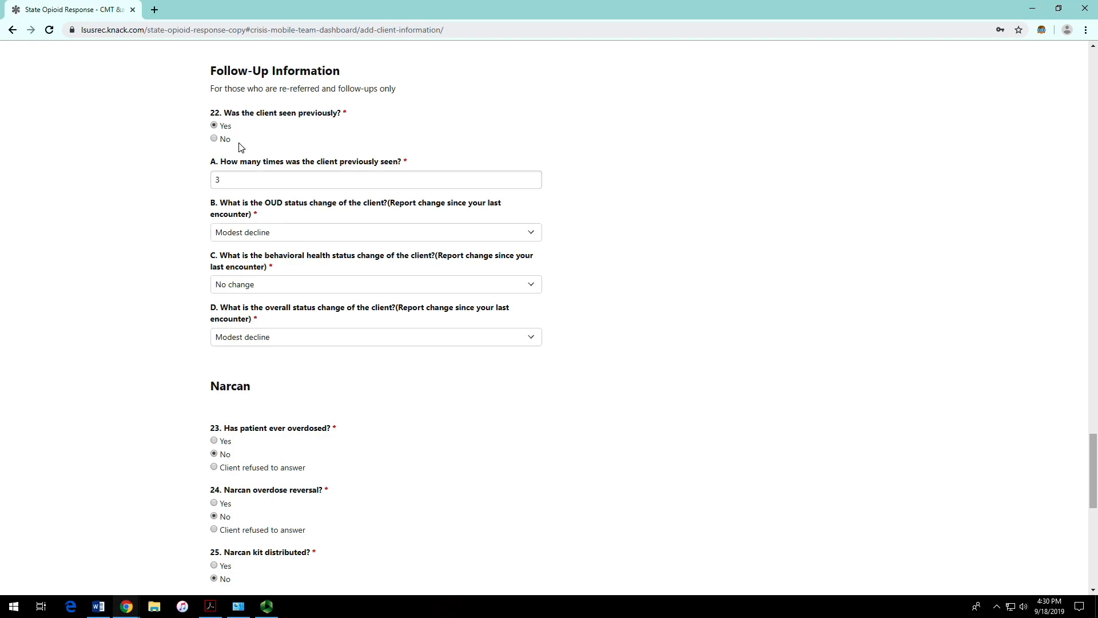
Step: In the Narcan section, answer Yes to prior overdose and No to Narcan education
left_click_drag(205, 73, 352, 80)
scroll(486, 250, "down", 2)
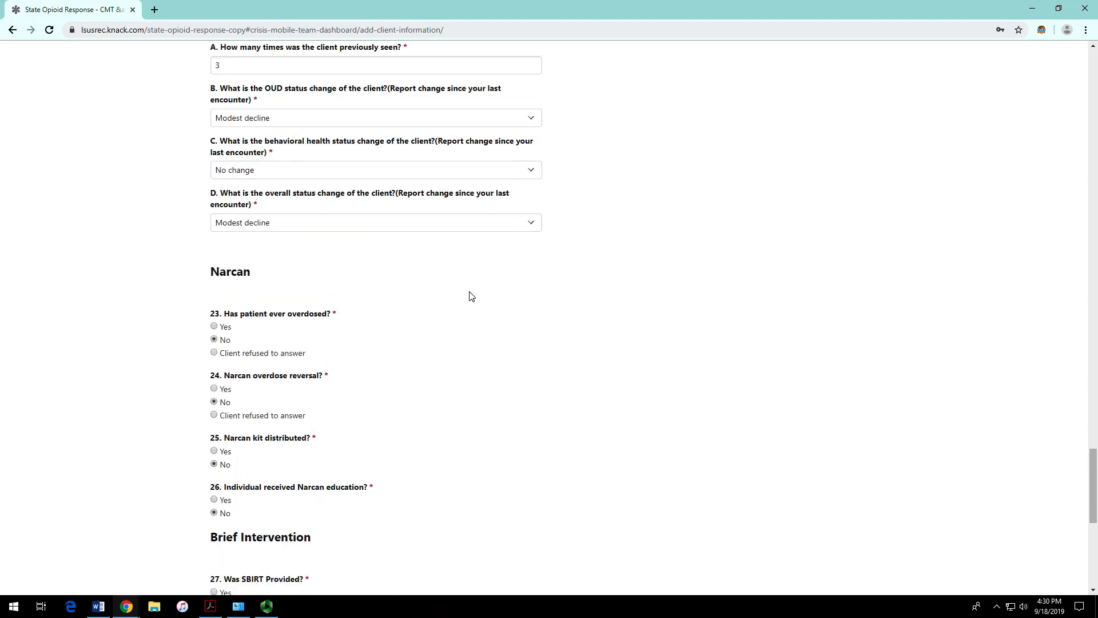
scroll(385, 306, "down", 3)
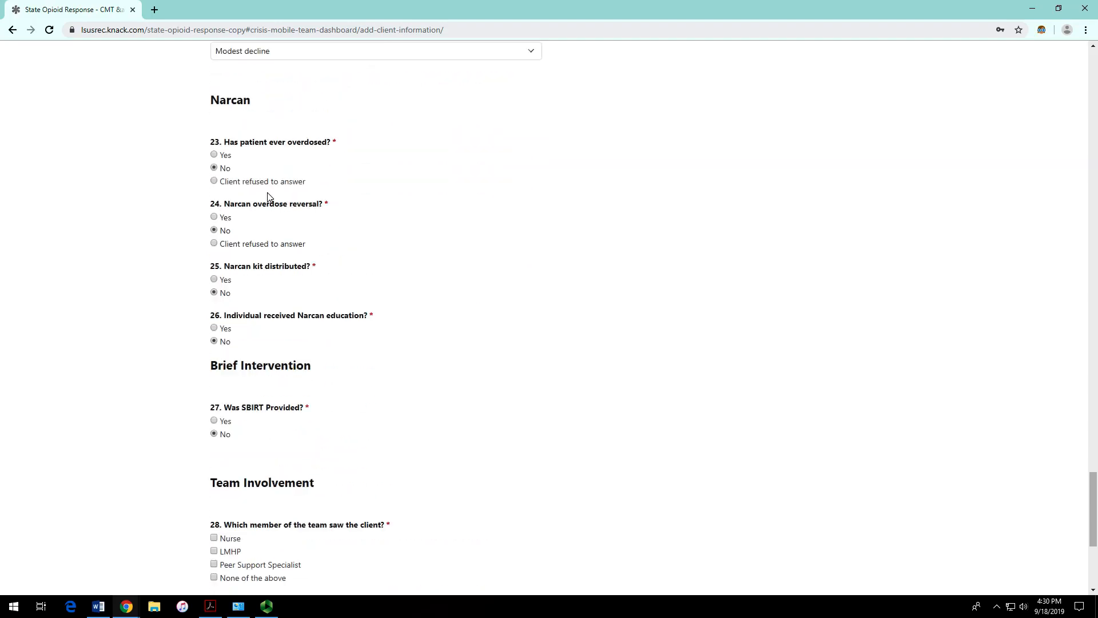
left_click(222, 158)
left_click(227, 183)
left_click(214, 341)
left_click_drag(298, 265, 316, 326)
left_click(440, 292)
left_click_drag(390, 316, 189, 262)
left_click_drag(355, 250, 184, 143)
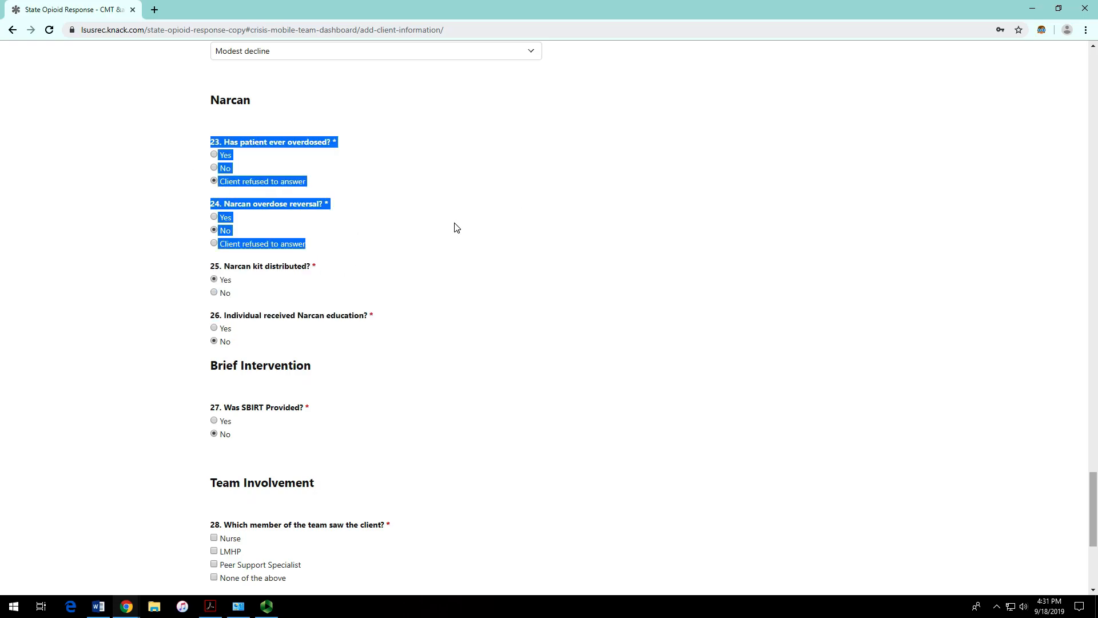
left_click(427, 246)
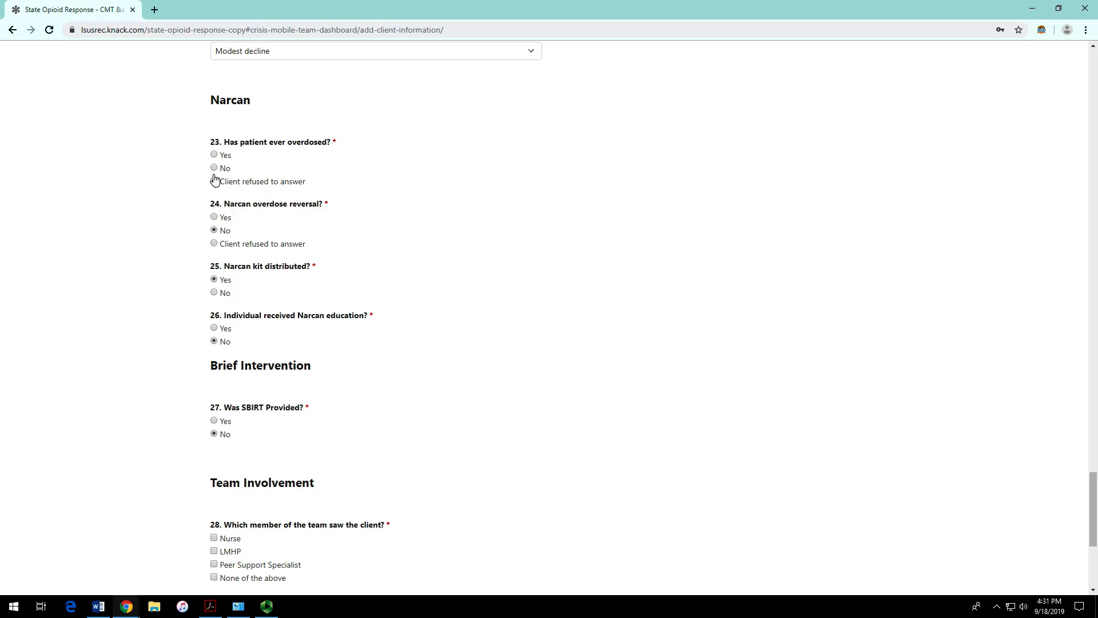
left_click(214, 154)
Step: Answer Yes to question 27, SBIRT provided
scroll(417, 335, "down", 2)
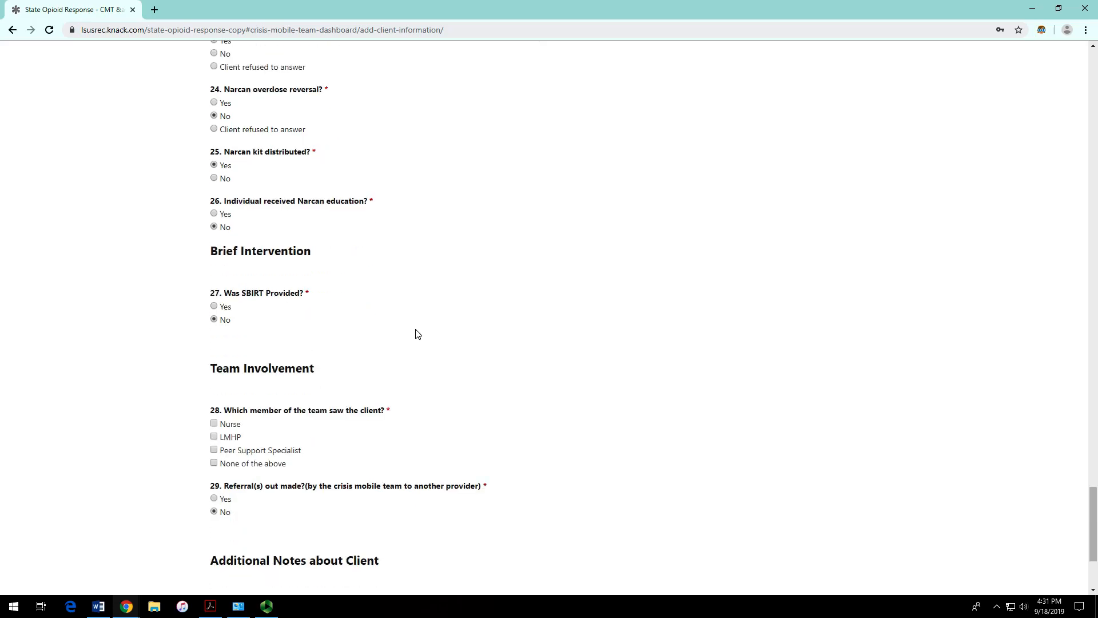
left_click_drag(223, 294, 303, 293)
left_click(350, 322)
scroll(305, 319, "down", 2)
left_click(220, 194)
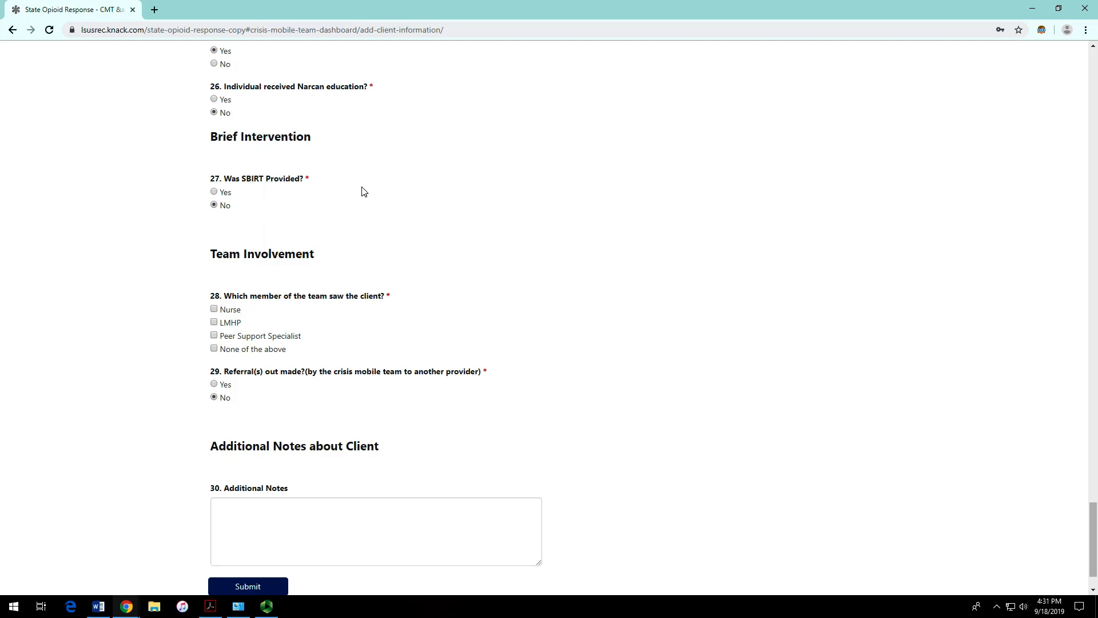
scroll(243, 180, "up", 1)
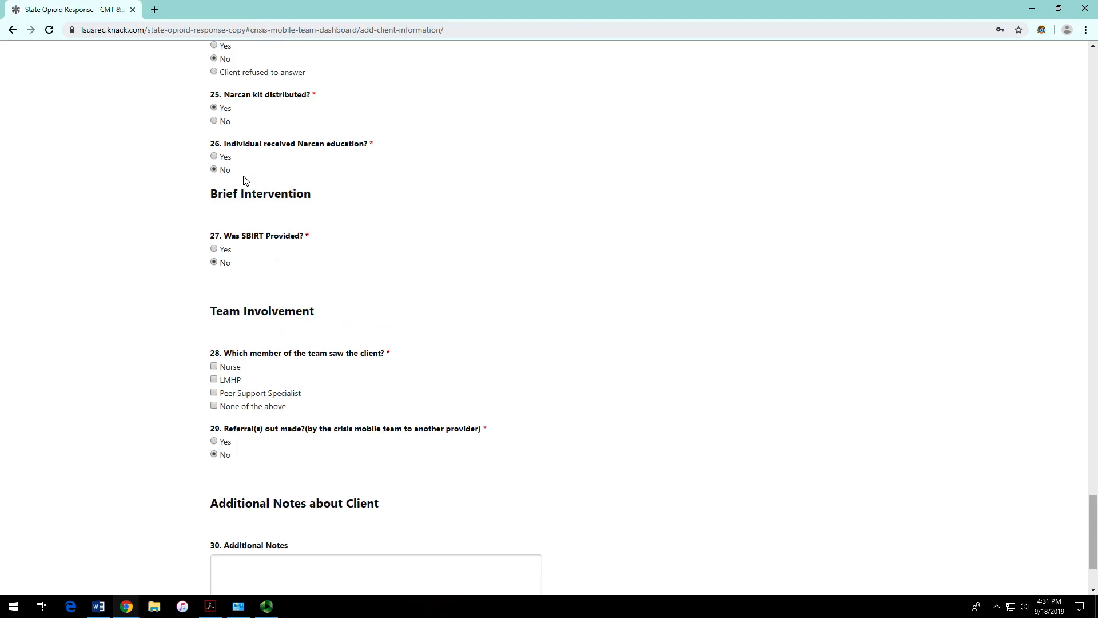
left_click_drag(211, 195, 323, 199)
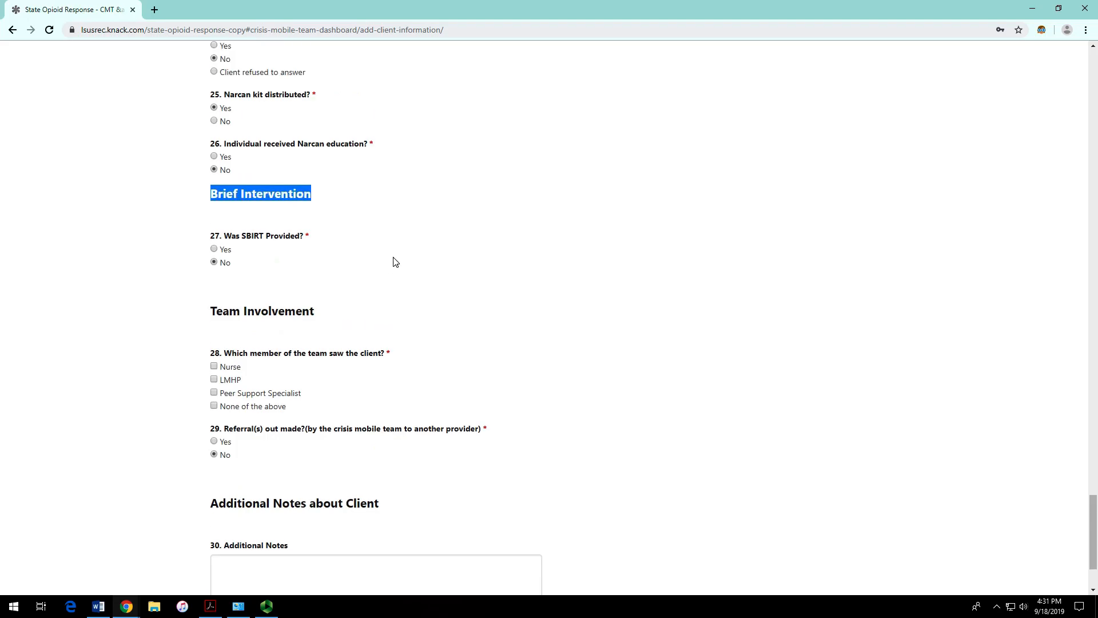
left_click(225, 250)
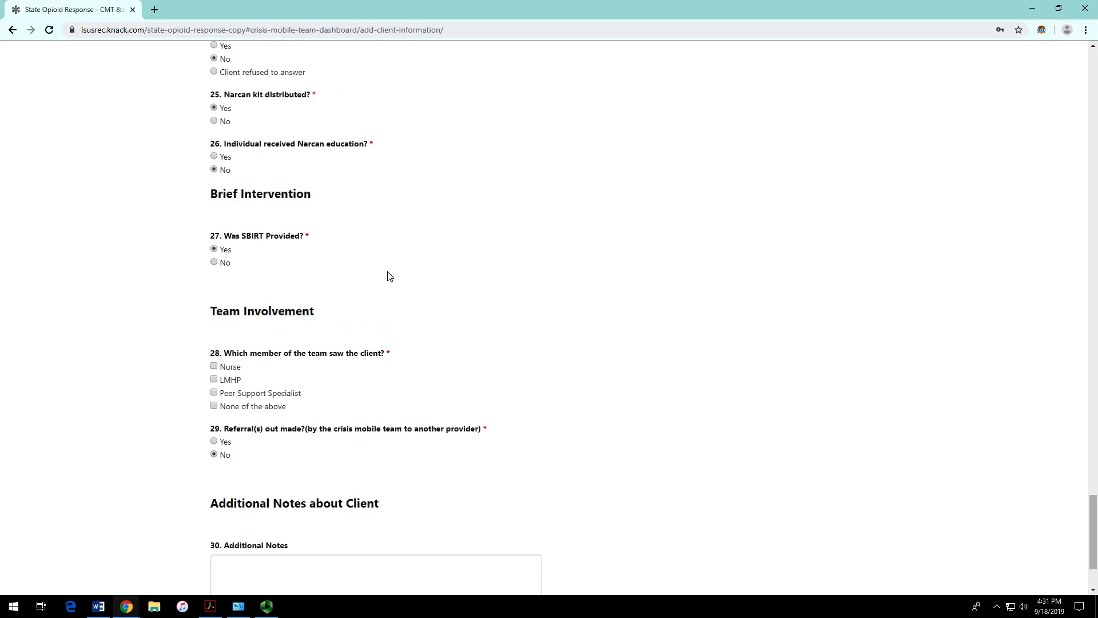
Step: Tick only Peer Support Specialist under question 28 and answer Yes to referrals made out
scroll(387, 276, "down", 1)
scroll(388, 277, "down", 1)
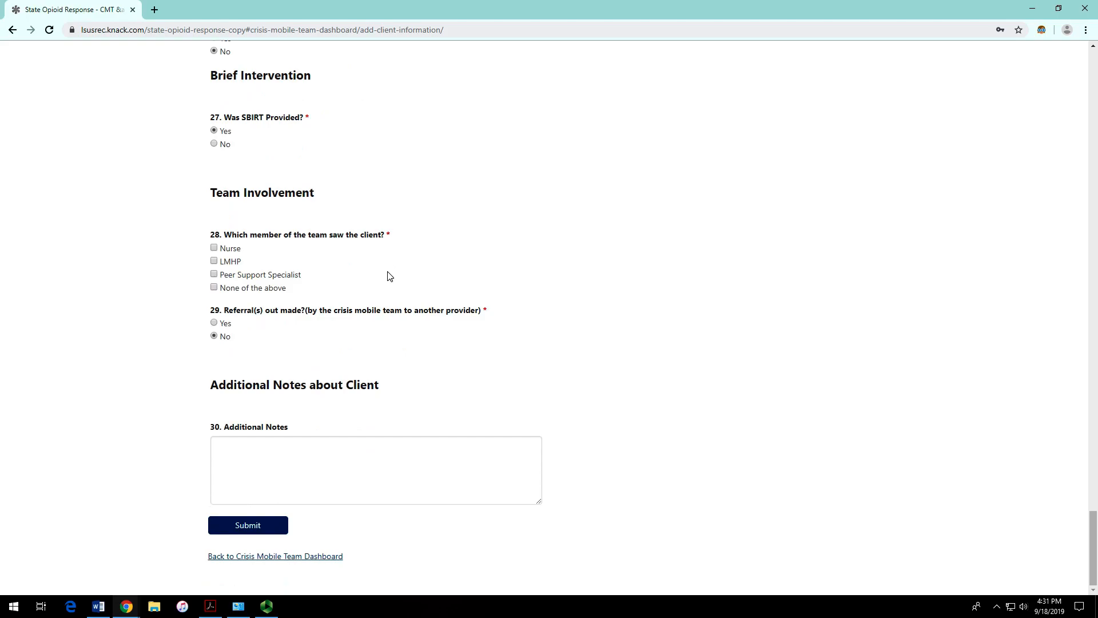
left_click(222, 249)
left_click(227, 261)
left_click(233, 252)
left_click(234, 273)
left_click(215, 262)
left_click(216, 275)
left_click(214, 248)
left_click(215, 262)
left_click(215, 262)
left_click(217, 274)
left_click(215, 261)
left_click(215, 249)
left_click(215, 276)
left_click(219, 325)
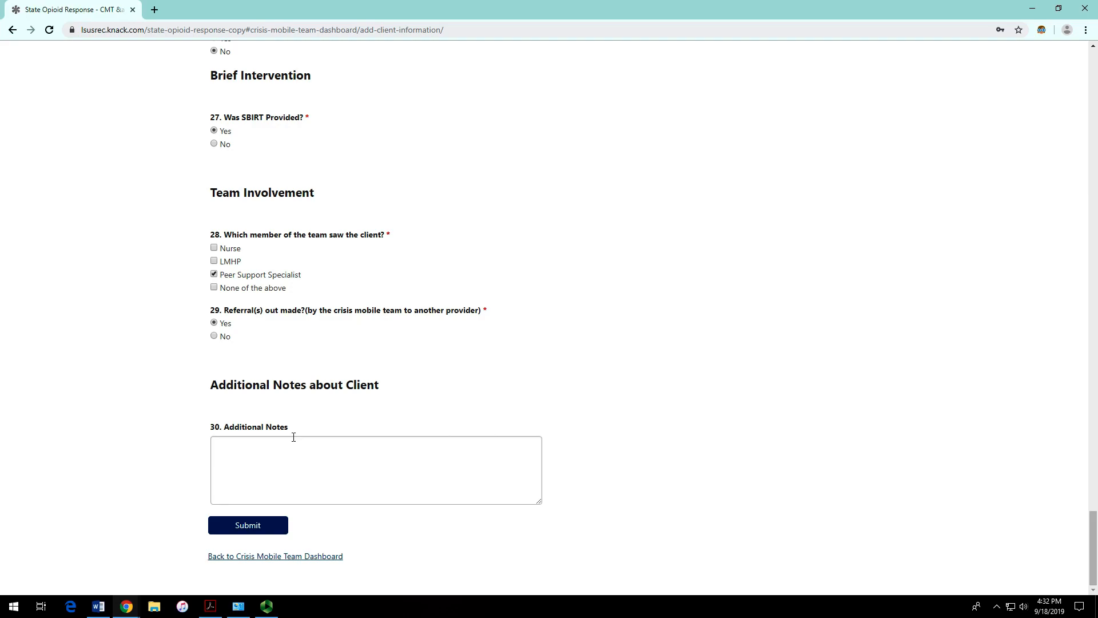
Step: Select the Additional Notes field, leaving it empty
left_click(295, 461)
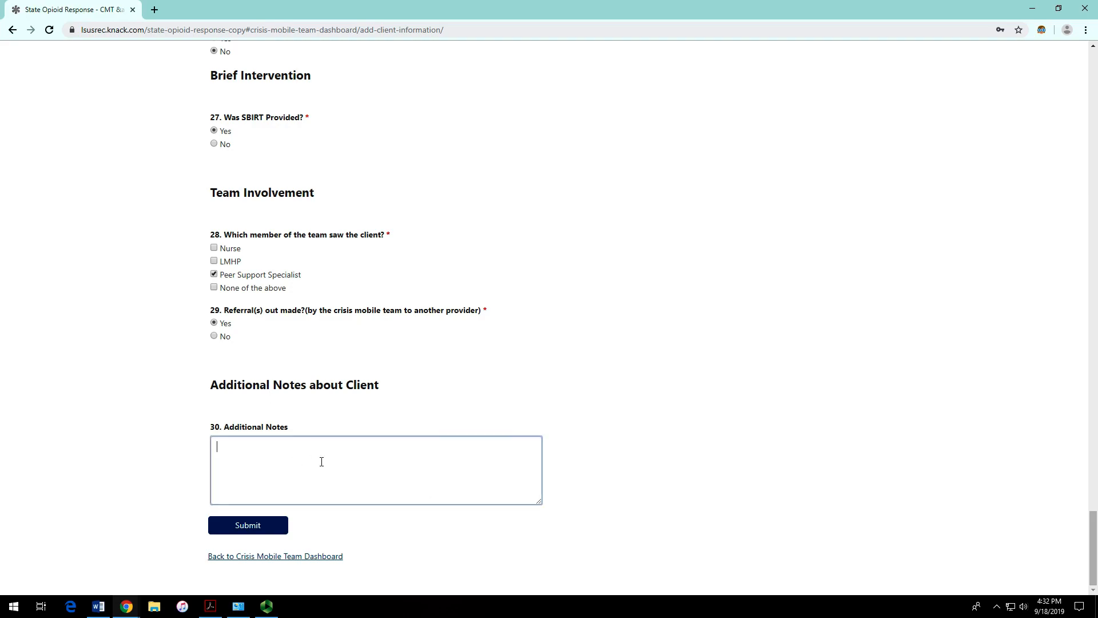
left_click_drag(289, 432, 235, 432)
left_click(297, 434)
left_click(271, 475)
Step: Delete the 'n/a' answer from question 9, Tribal affiliation
scroll(319, 455, "up", 14)
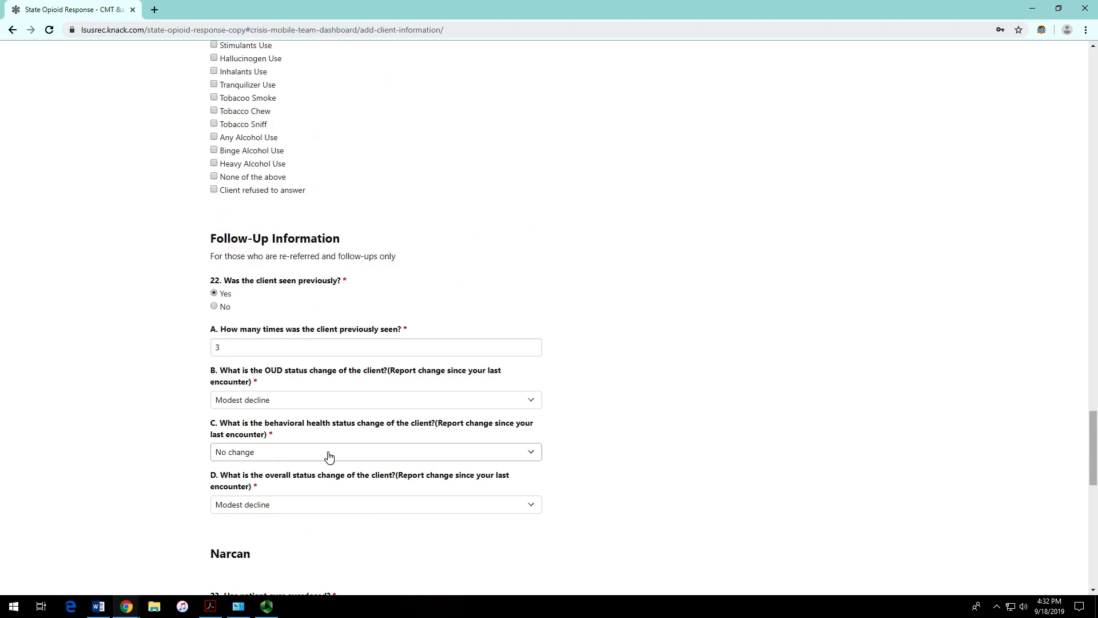
scroll(338, 280, "up", 19)
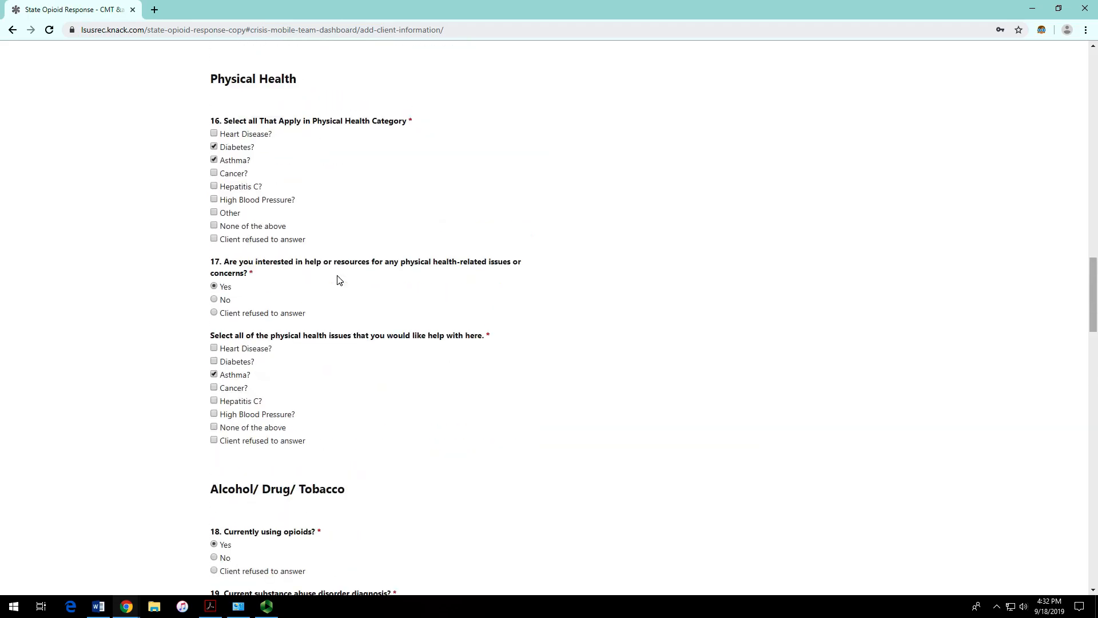
scroll(338, 280, "down", 3)
scroll(331, 366, "up", 18)
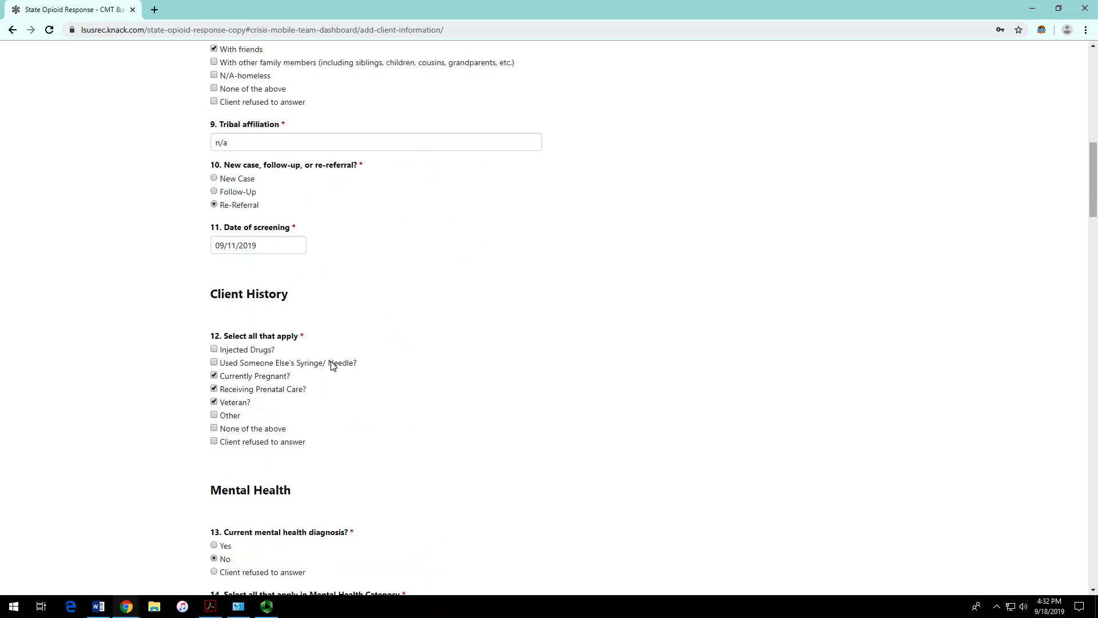
scroll(291, 243, "up", 2)
left_click(258, 257)
left_click_drag(257, 257, 197, 264)
key("BackSpace")
Step: Return down the form to question 29 near the Submit button
scroll(201, 263, "up", 3)
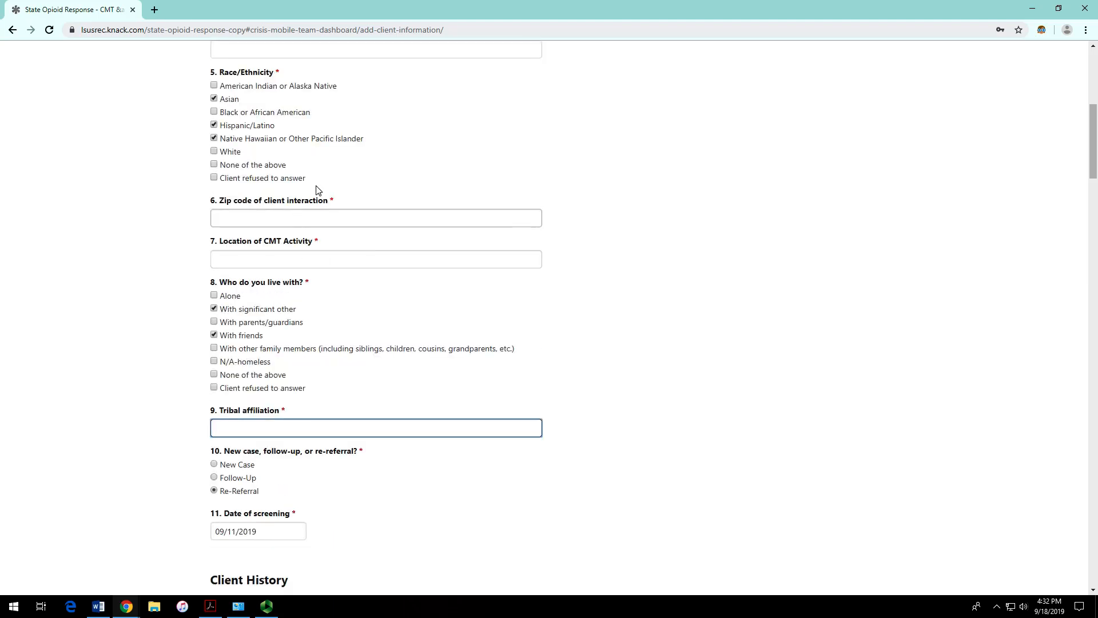
scroll(306, 204, "up", 3)
scroll(316, 216, "down", 20)
scroll(318, 226, "down", 20)
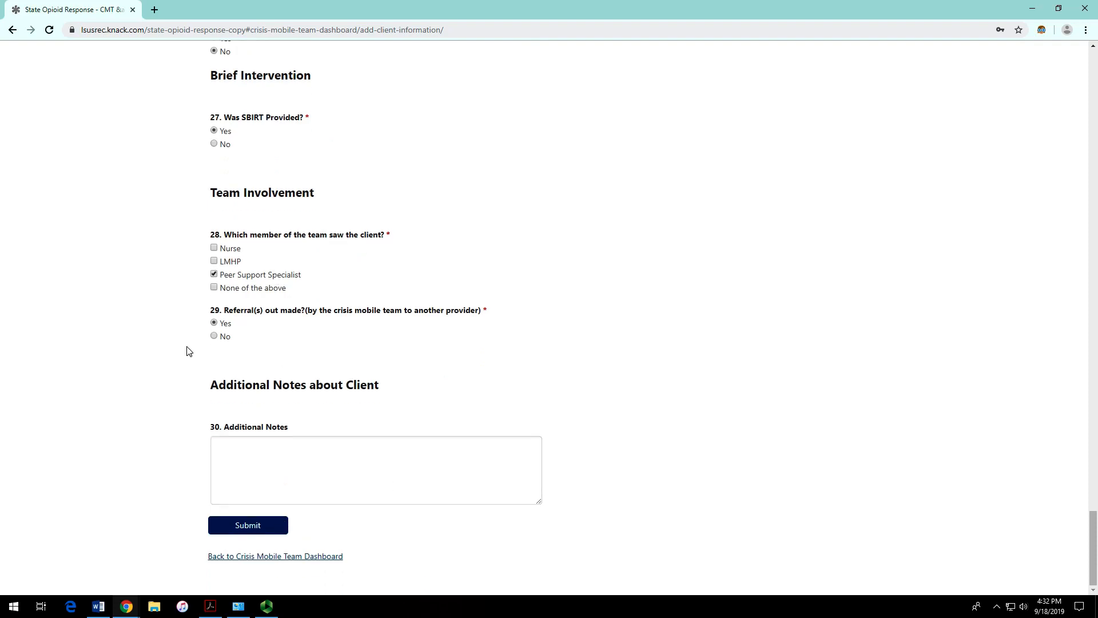
left_click_drag(223, 312, 264, 313)
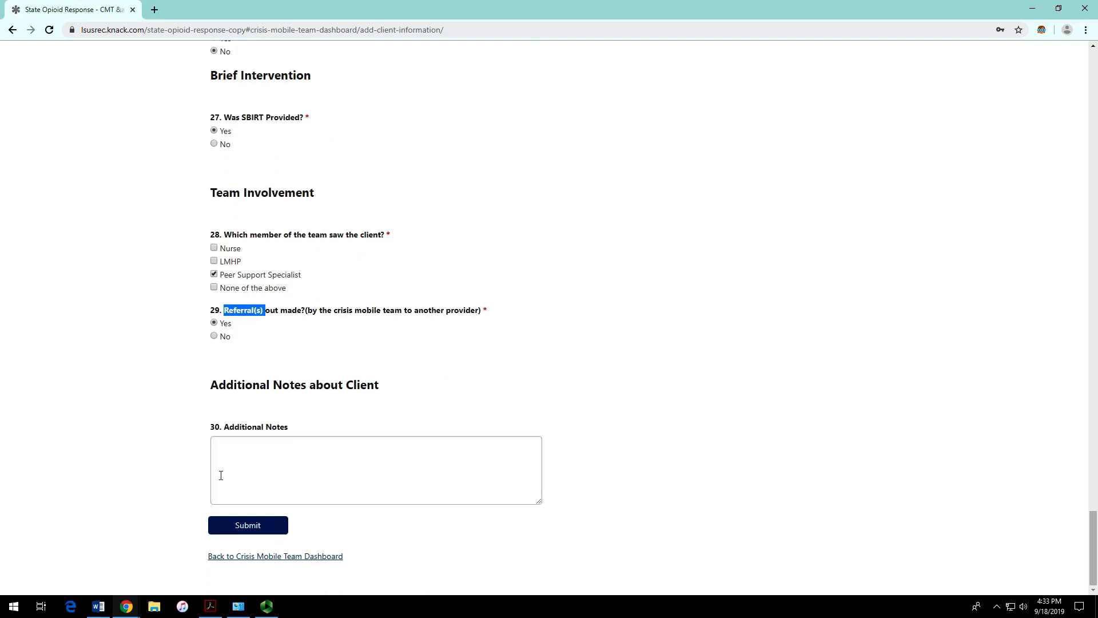
left_click(265, 527)
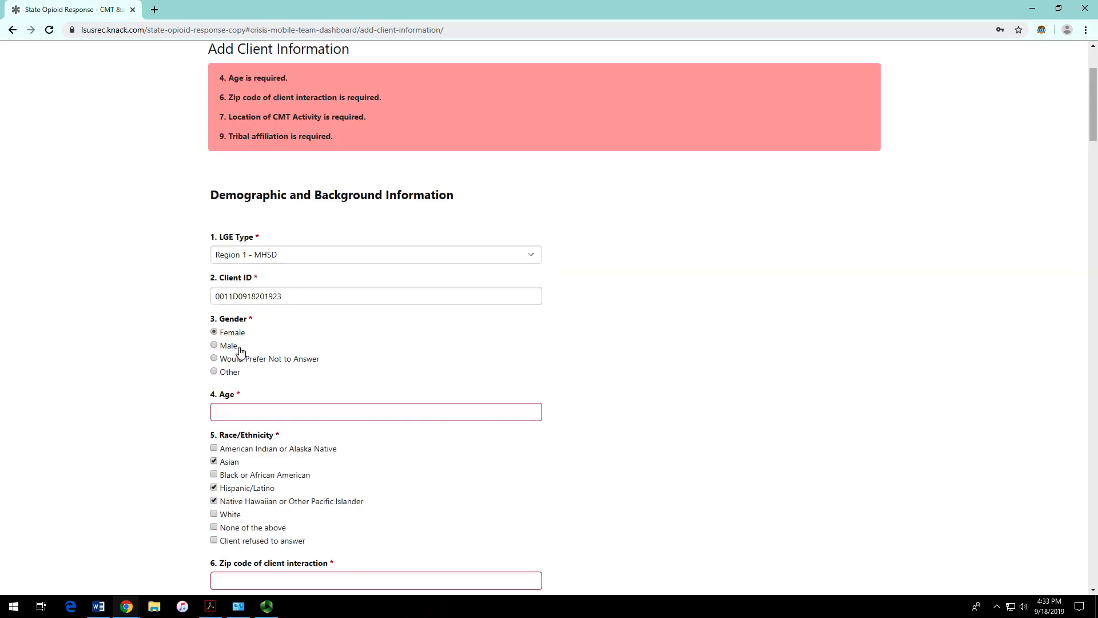
scroll(267, 109, "up", 2)
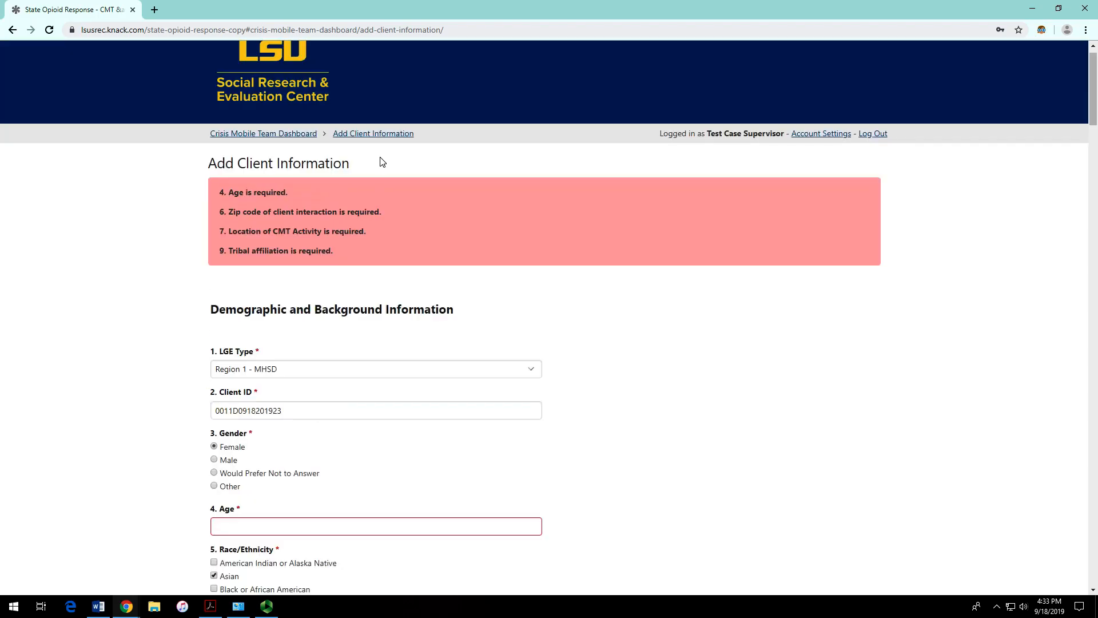
left_click_drag(224, 189, 368, 248)
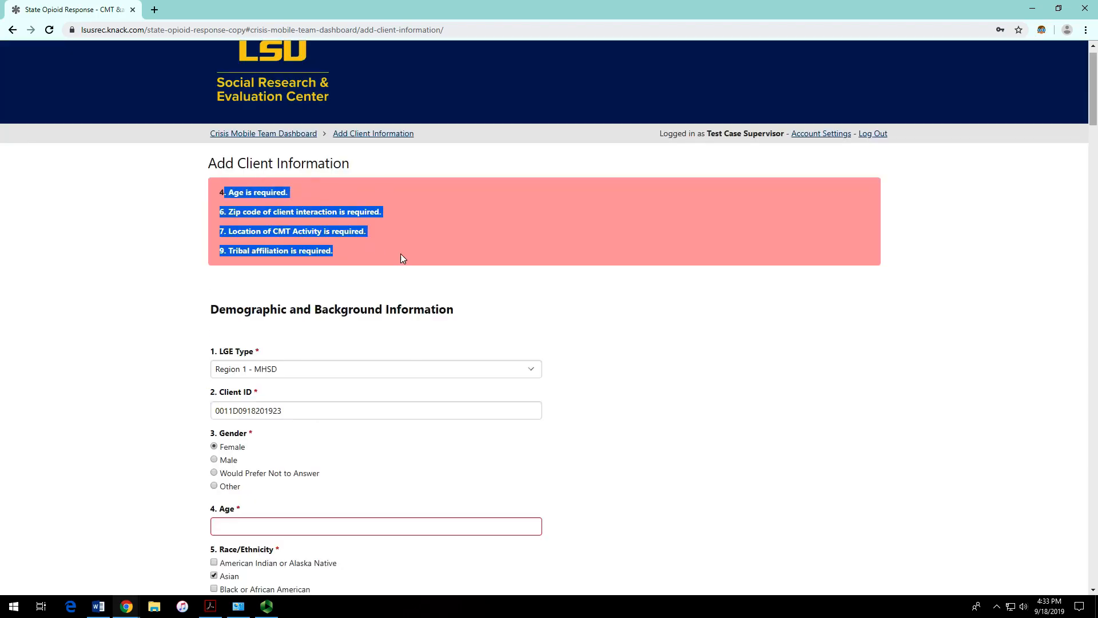
left_click(517, 283)
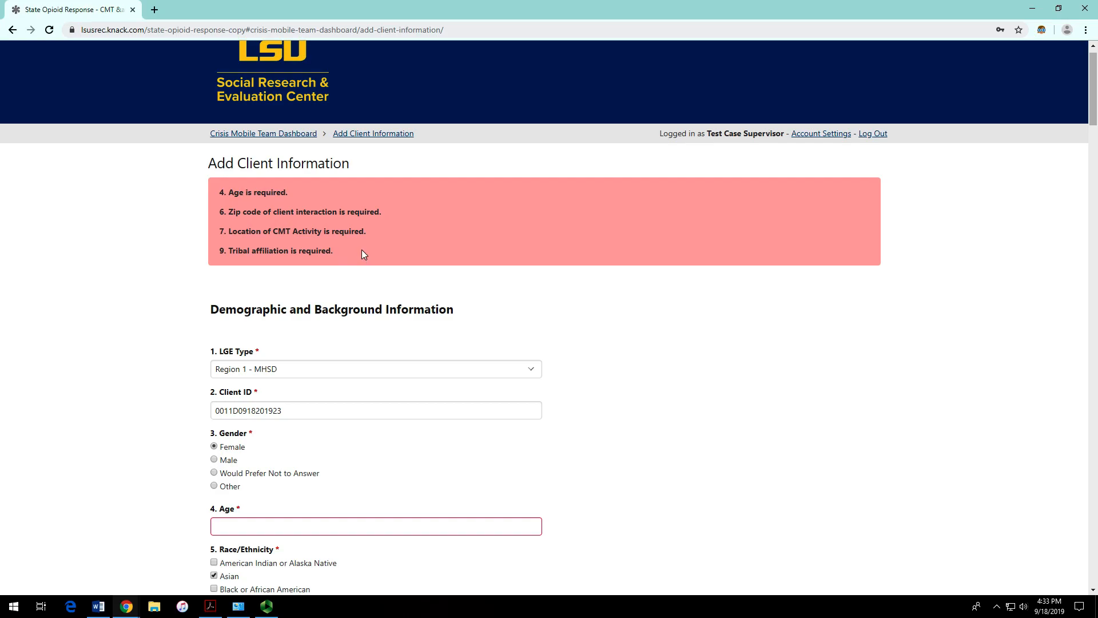
Step: Enter age 23, zip code 70802 and CMT activity location 'fire department'
left_click(306, 526)
type("23")
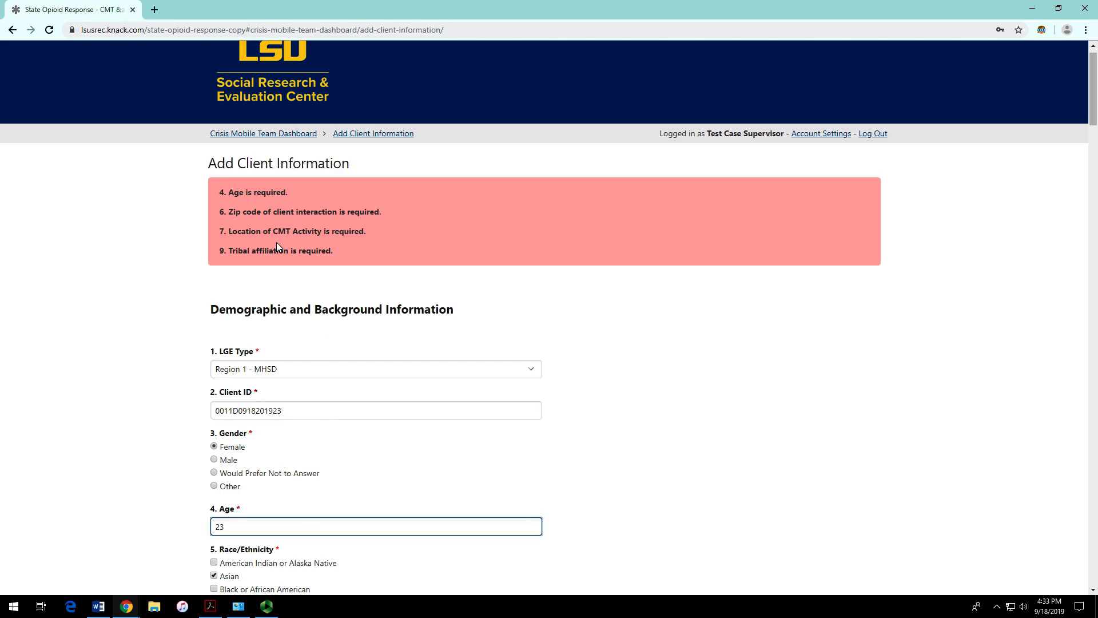
scroll(344, 524, "down", 3)
left_click(341, 522)
type("70802")
scroll(375, 515, "down", 1)
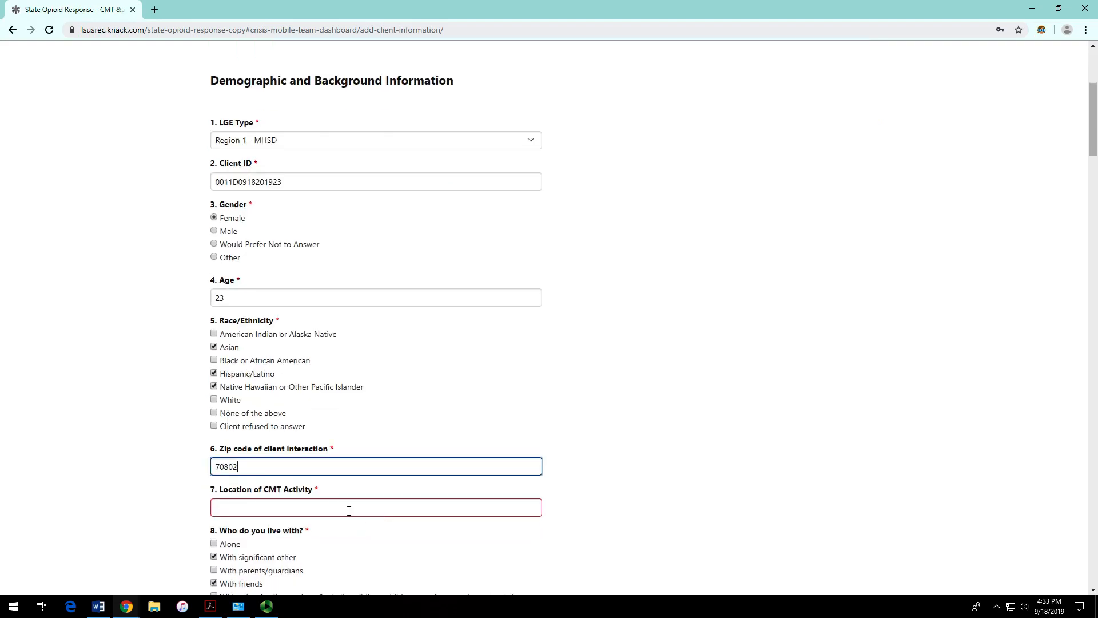
left_click(349, 511)
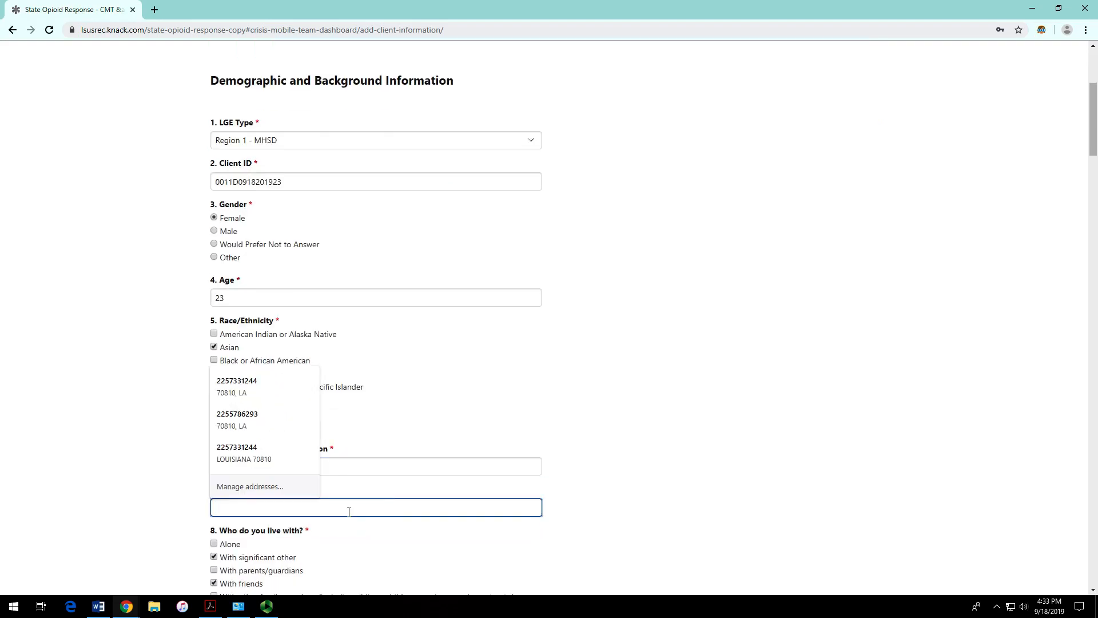
type("fire department")
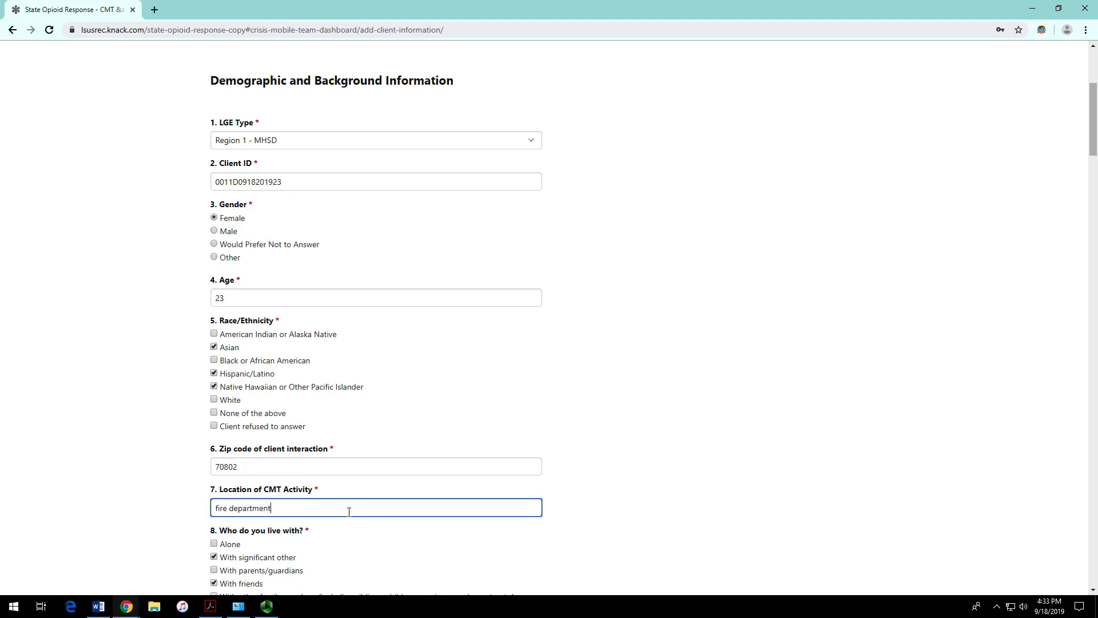
Step: Enter 'n/a' for tribal affiliation, add the note 'Test notes here.' and submit the client
scroll(497, 452, "up", 3)
scroll(317, 505, "down", 7)
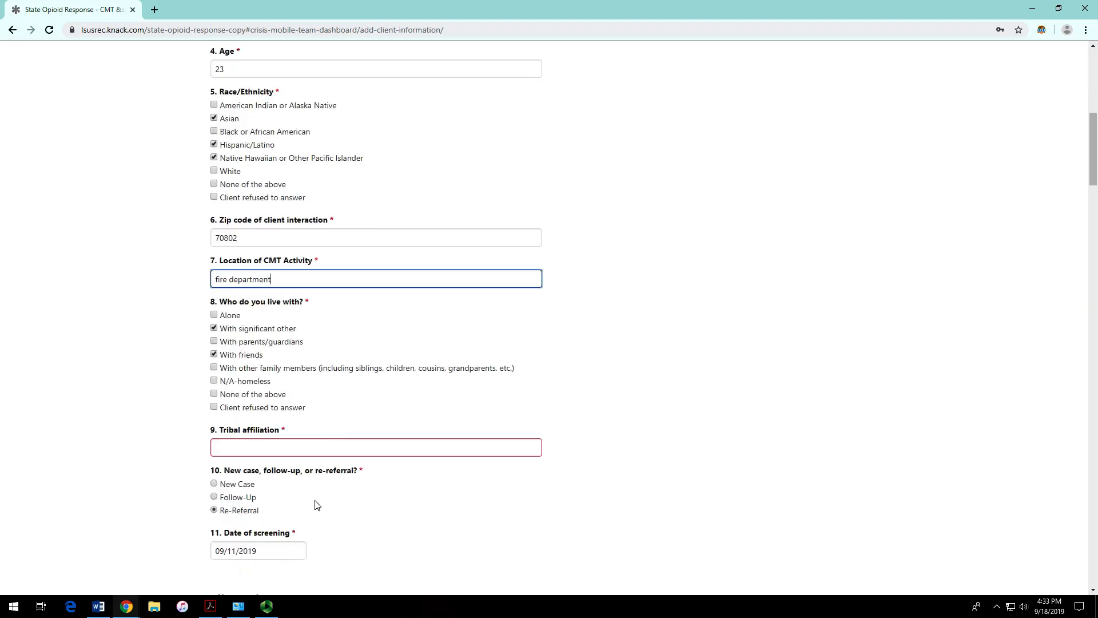
left_click(332, 452)
type("n/a")
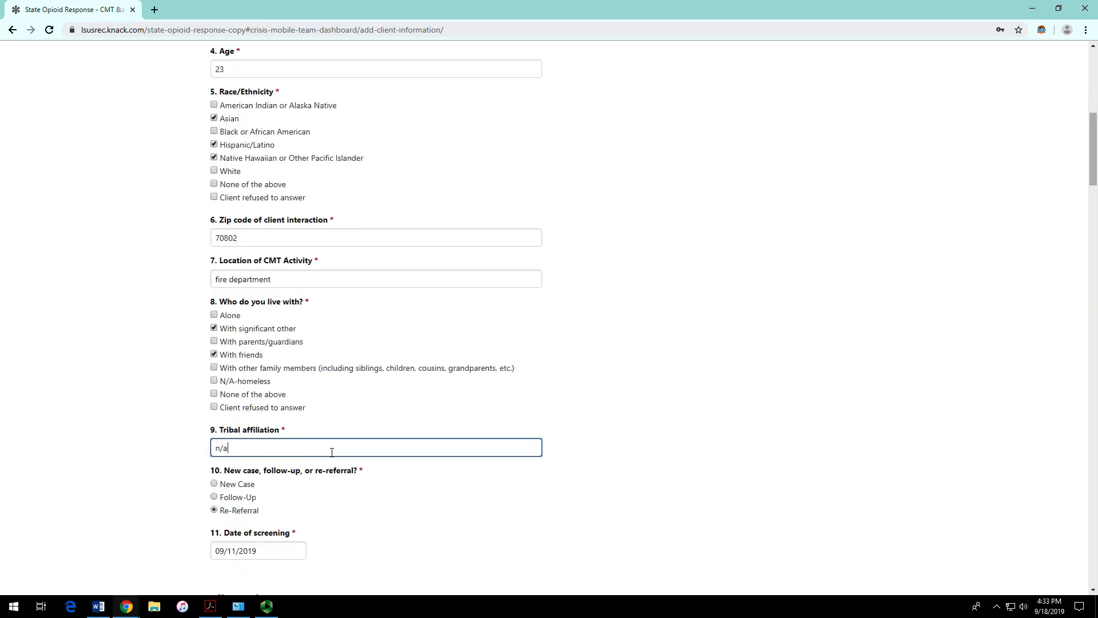
scroll(637, 344, "up", 8)
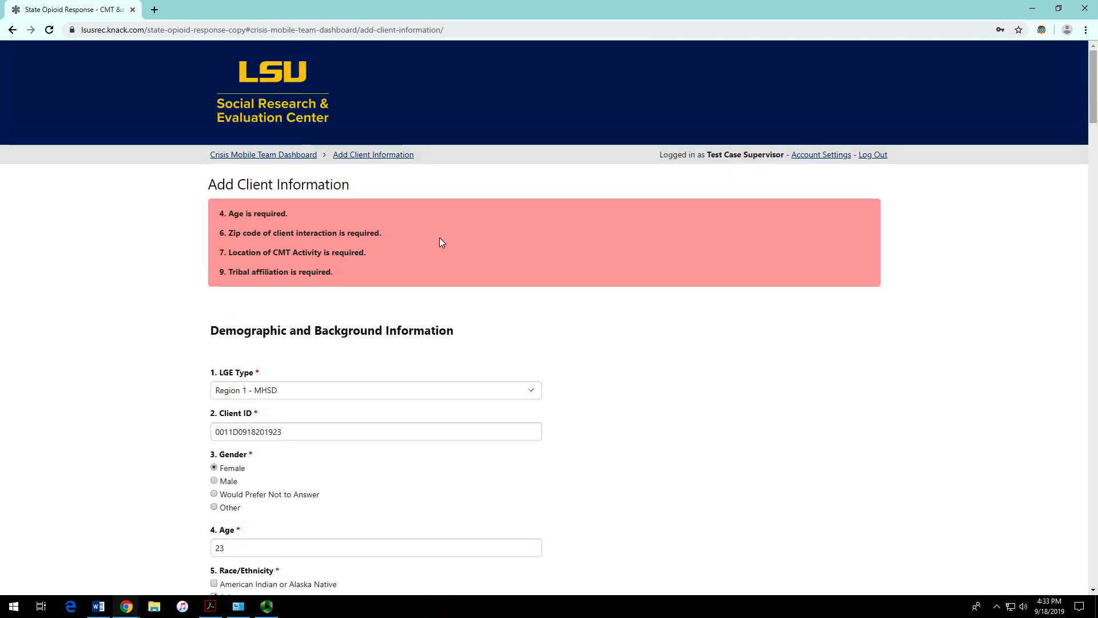
scroll(439, 238, "down", 20)
scroll(439, 247, "down", 17)
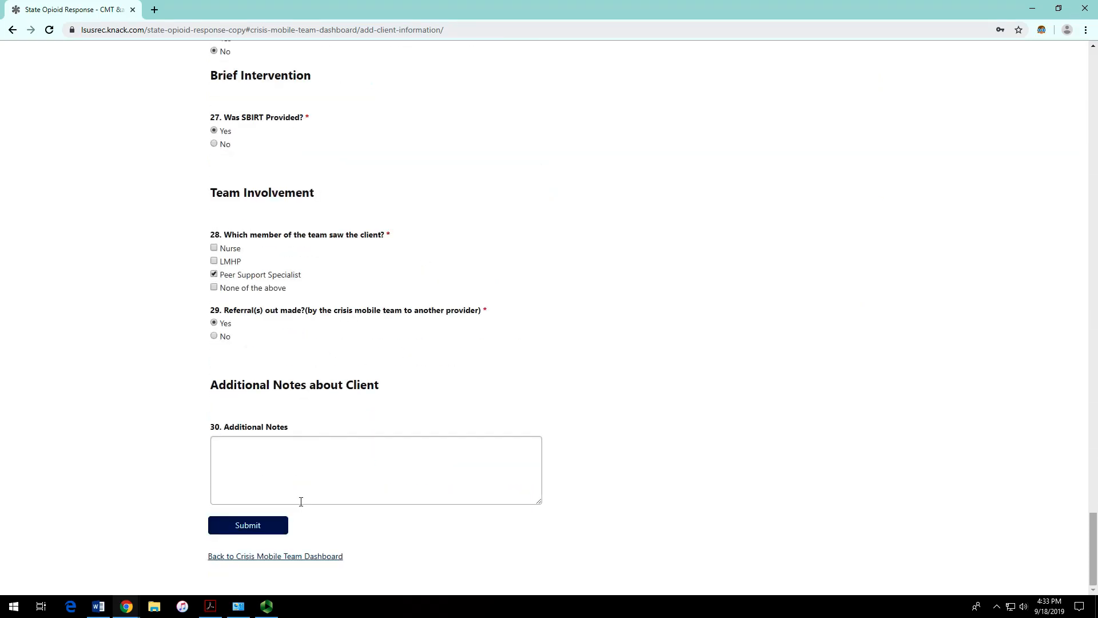
left_click(267, 473)
type("Te")
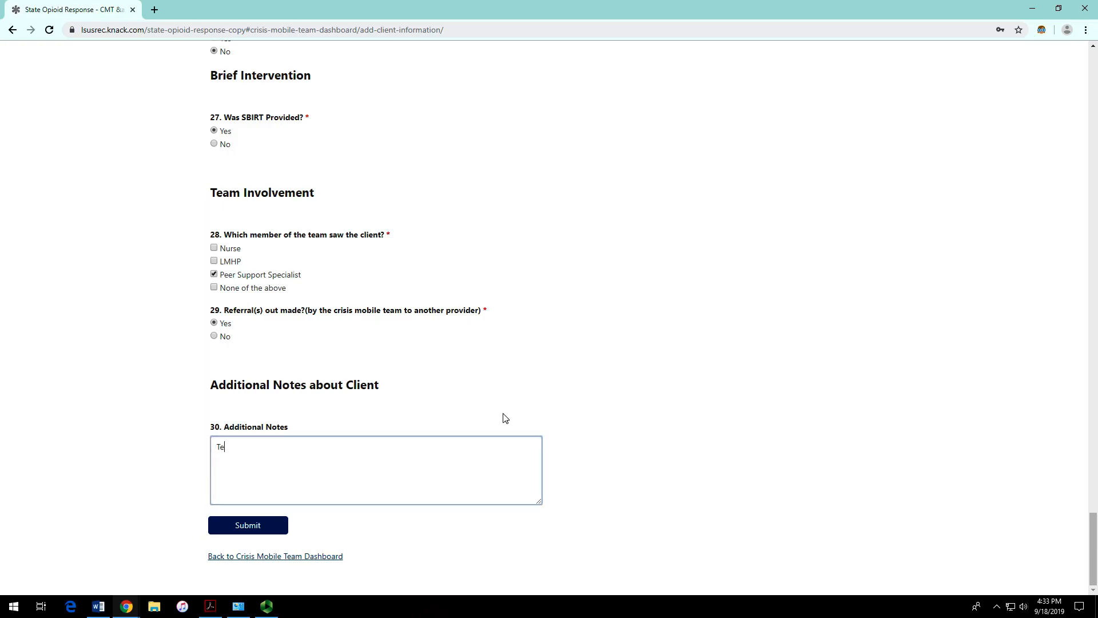
type("st notes here.")
left_click(254, 526)
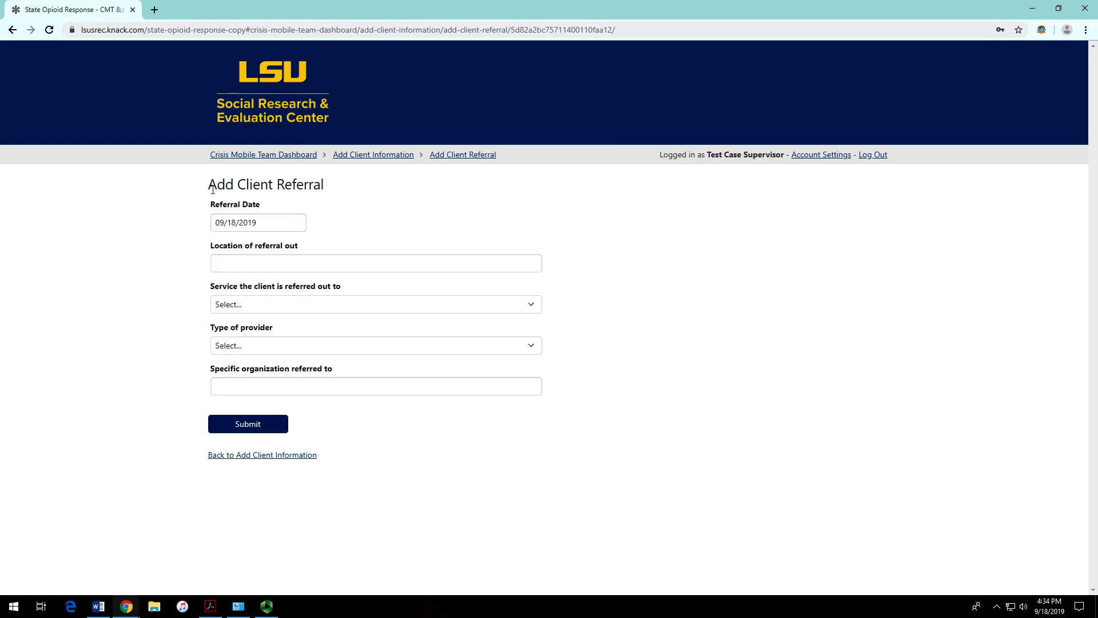
Step: Enter 'Catholic church' as the location of referral out
left_click_drag(207, 186, 330, 190)
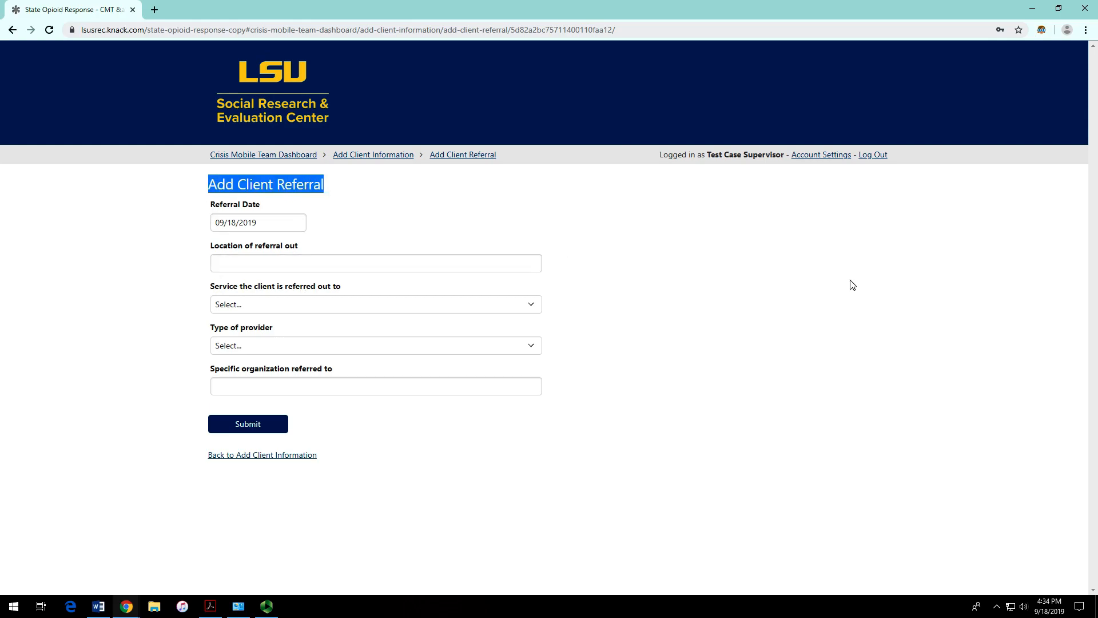
left_click(795, 289)
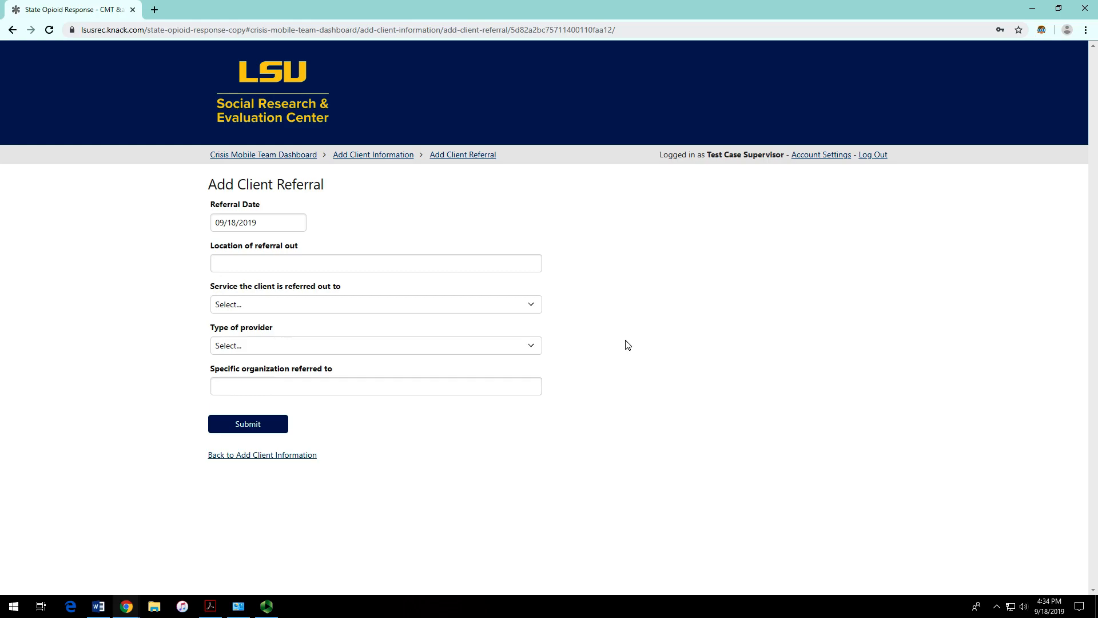
left_click(291, 263)
type("C")
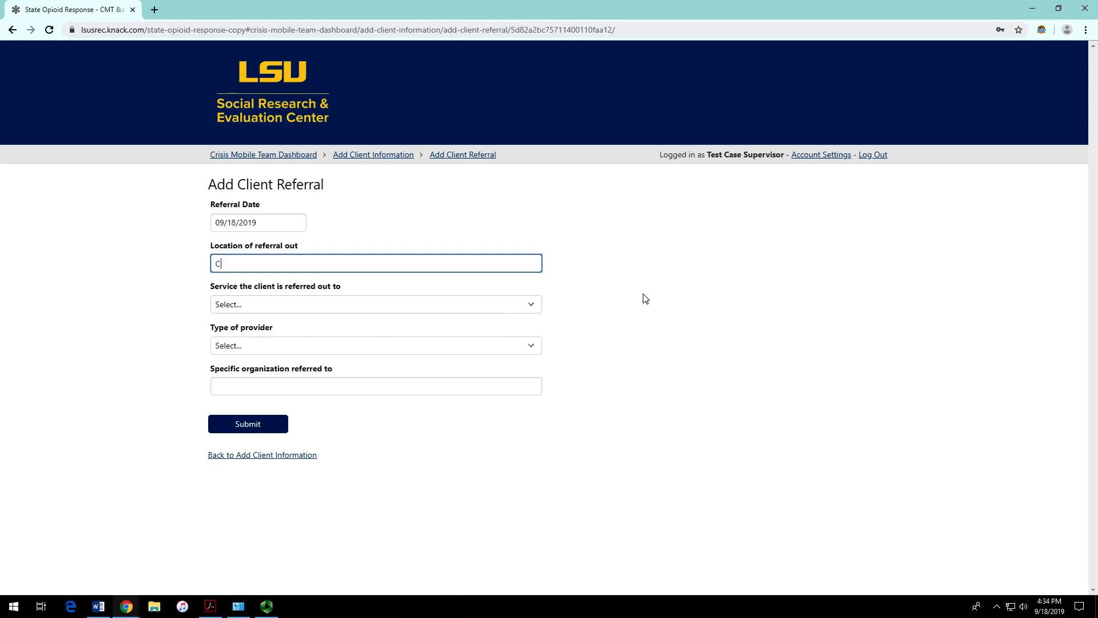
type("atholic church")
Step: Set the service to Substance Abuse and the provider type to Opioid Treatment Program (OTP)
left_click(463, 305)
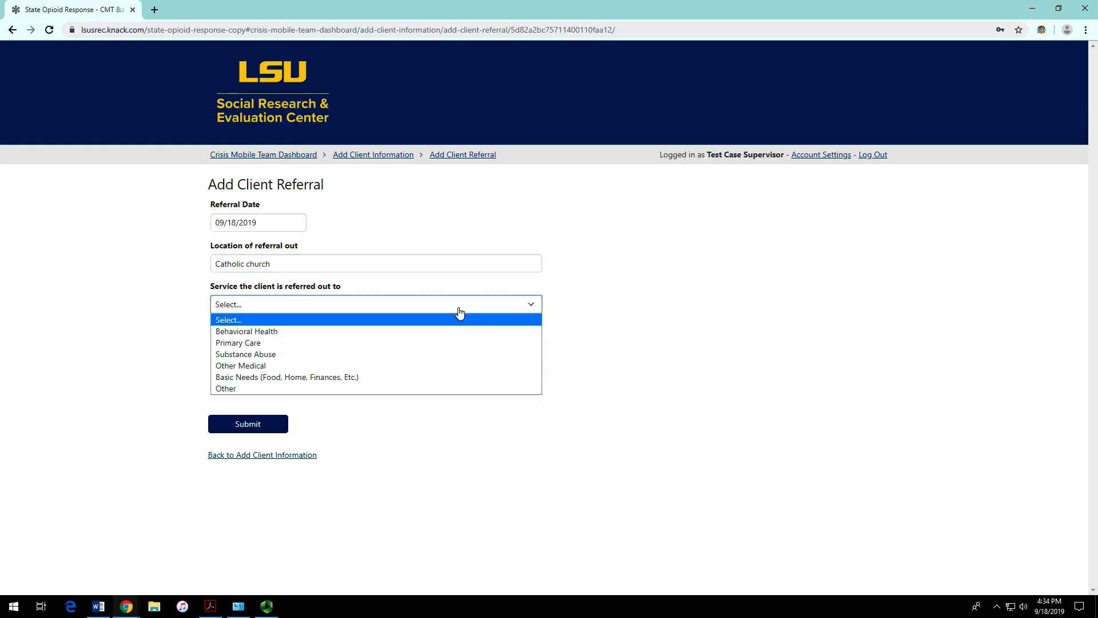
left_click(409, 389)
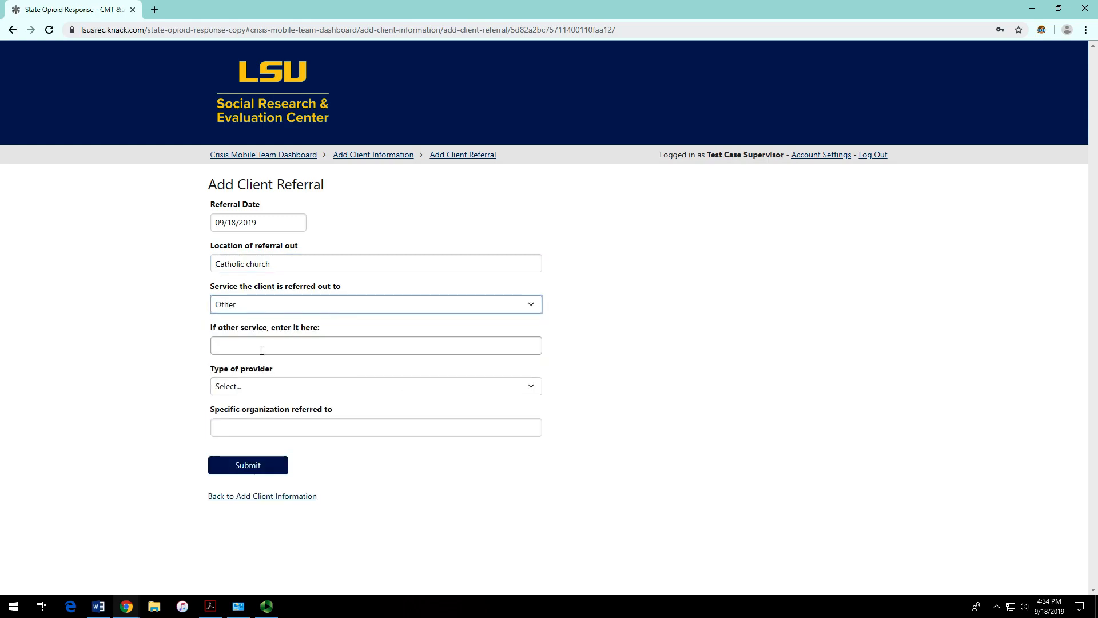
left_click(228, 343)
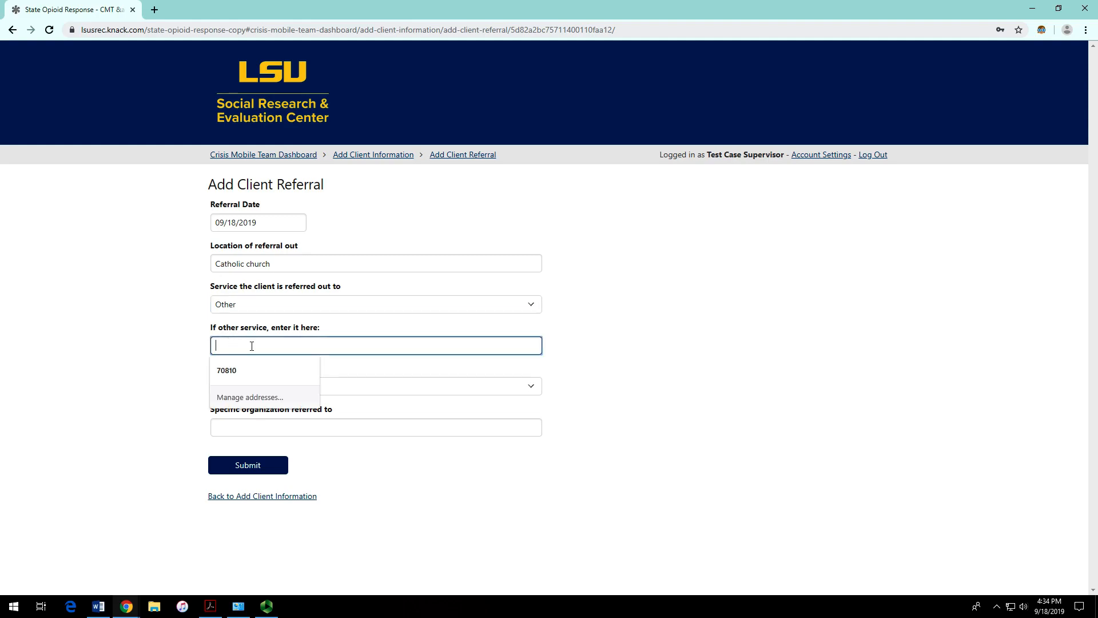
left_click(281, 304)
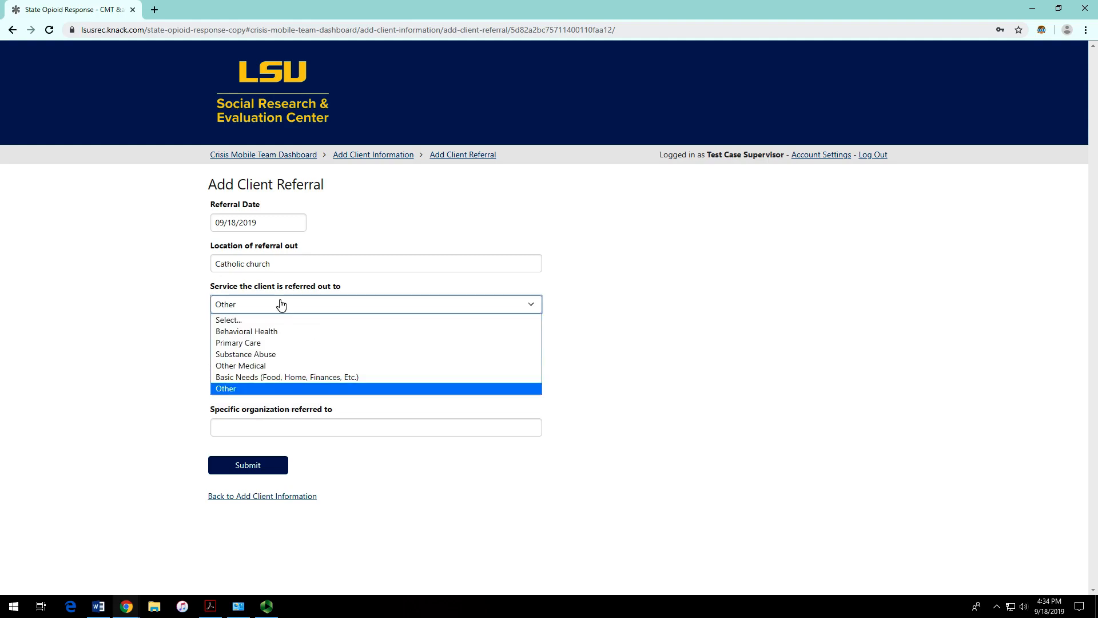
left_click(280, 355)
left_click(301, 346)
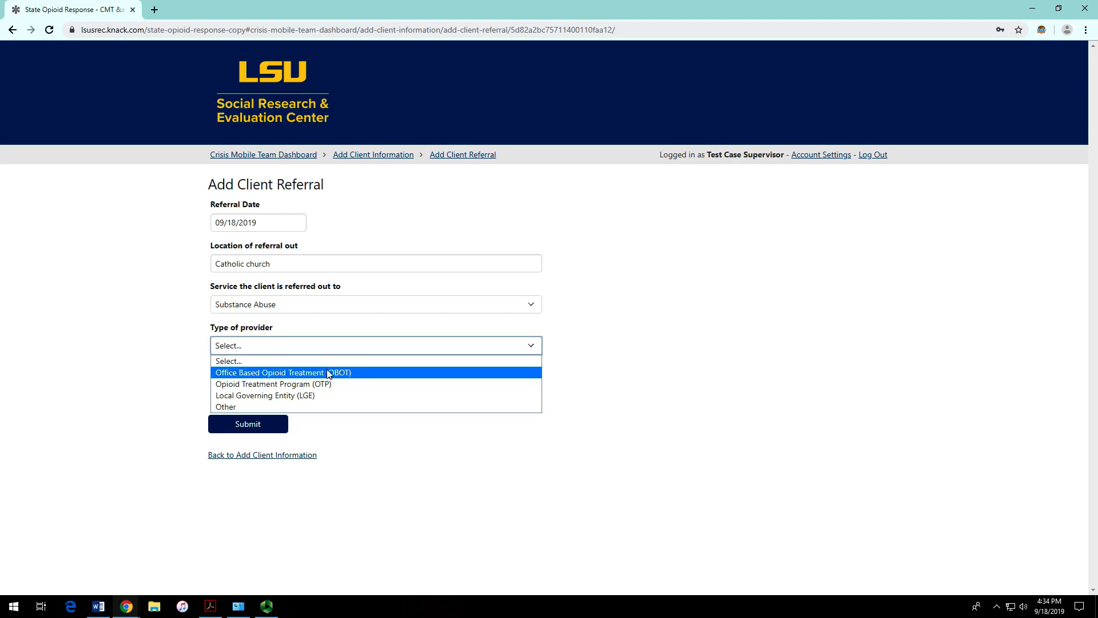
left_click(364, 372)
left_click(378, 347)
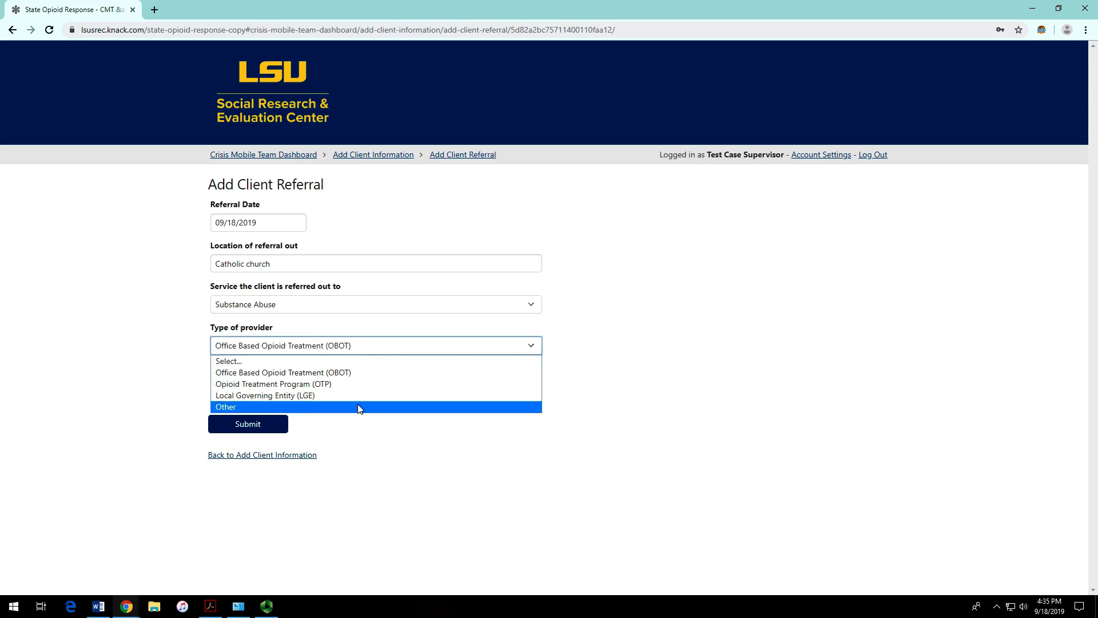
left_click(360, 407)
left_click(265, 387)
left_click(409, 351)
left_click(400, 383)
Step: Enter 'Catholic Charities' as the specific organization and submit the referral
left_click(379, 394)
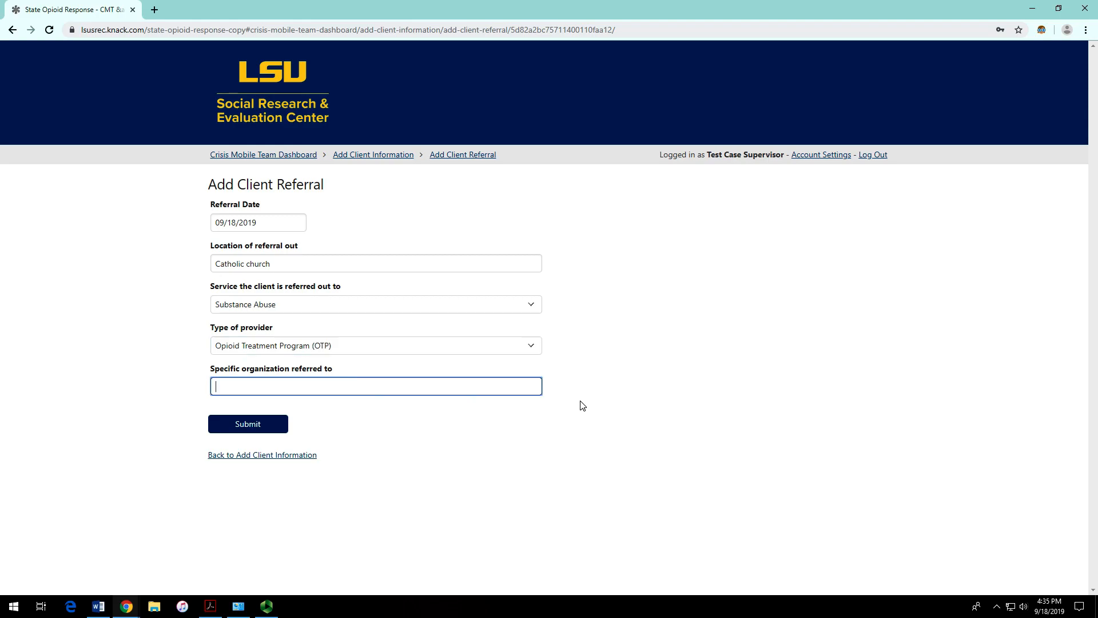
type("Catholic Charities")
left_click(399, 445)
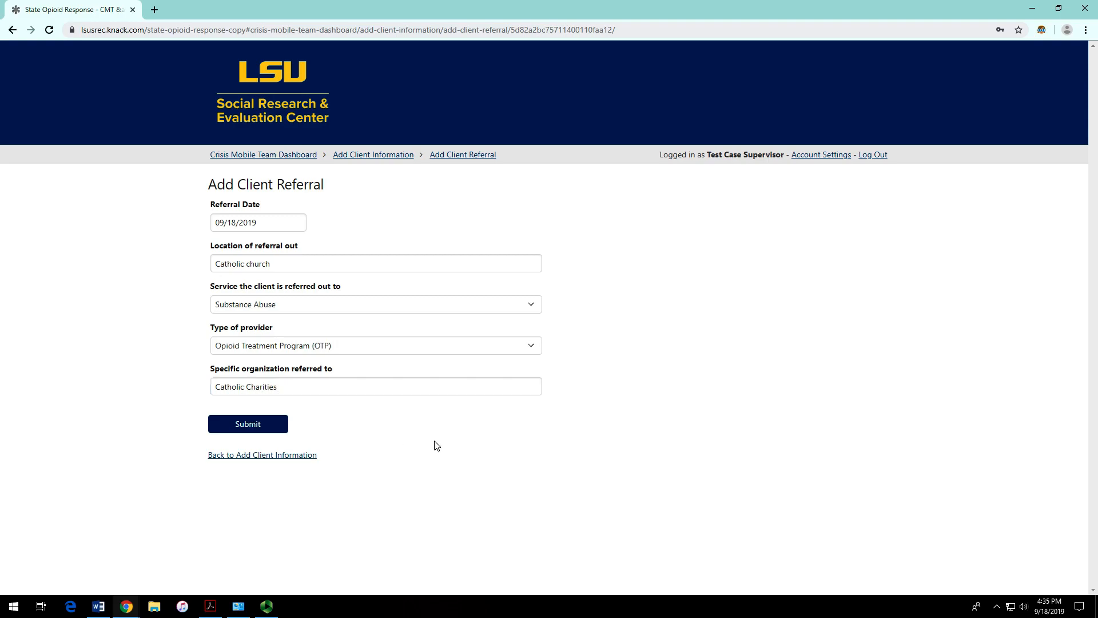
left_click(262, 427)
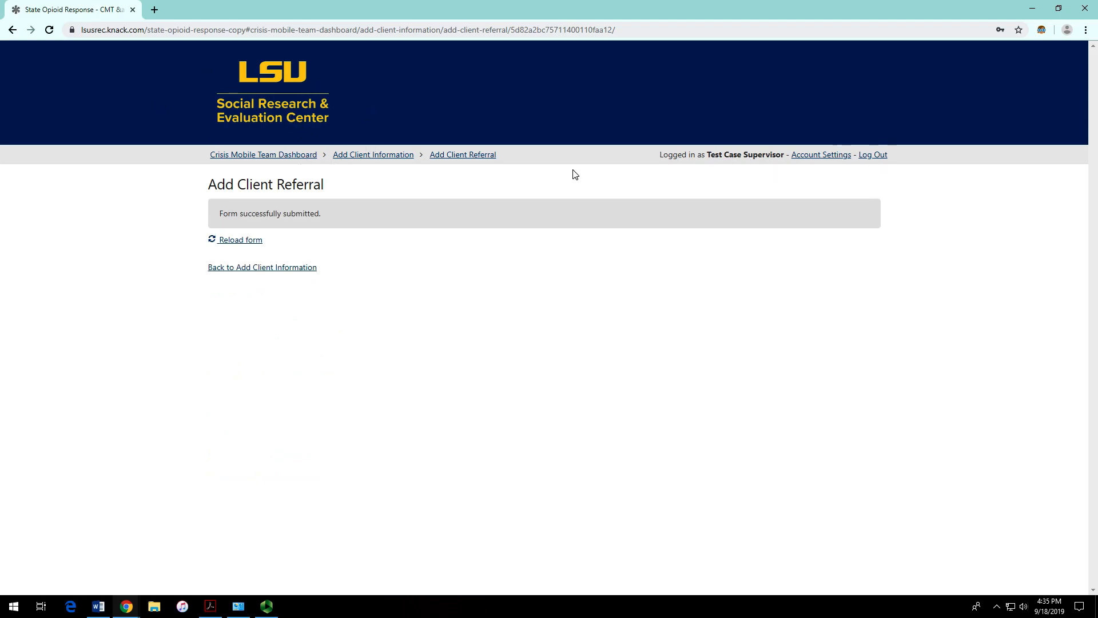
Step: Reload the form after the success message to get a blank Add Client Referral form
left_click(239, 241)
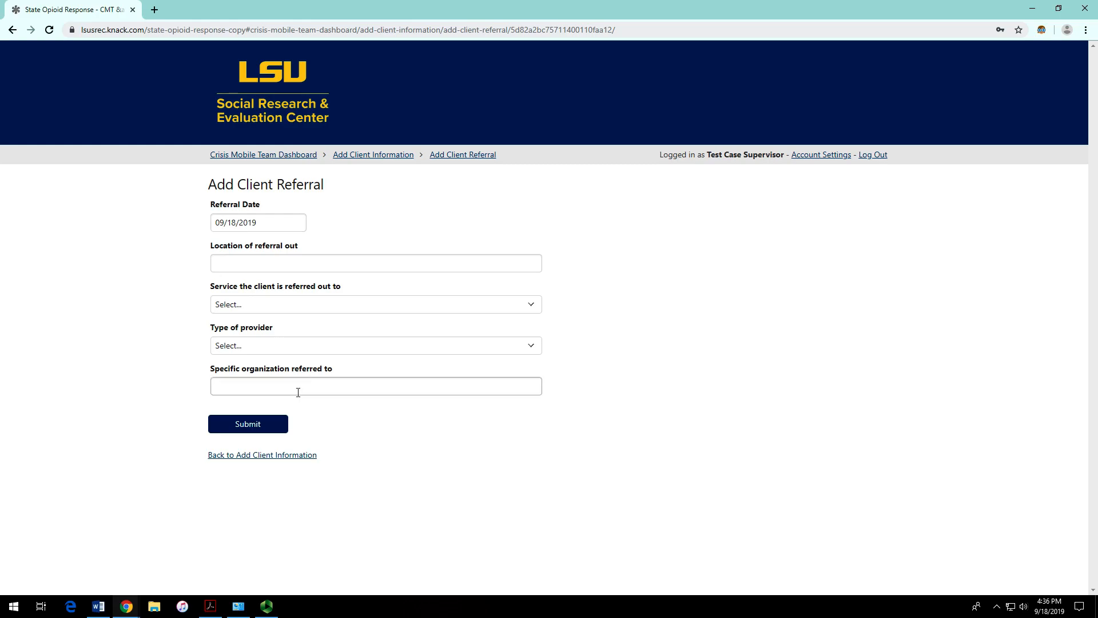
Step: Go back to the Crisis Mobile Team Dashboard, open View/Edit Client Information, and highlight the new client's ID
left_click(297, 155)
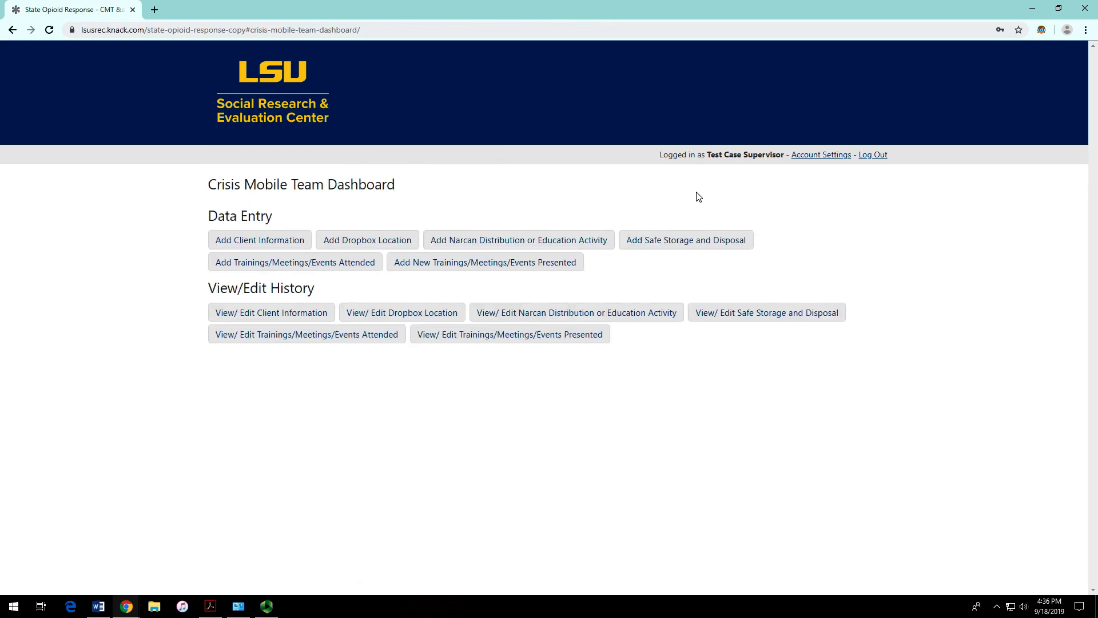
double_click(765, 154)
left_click(837, 242)
left_click(265, 319)
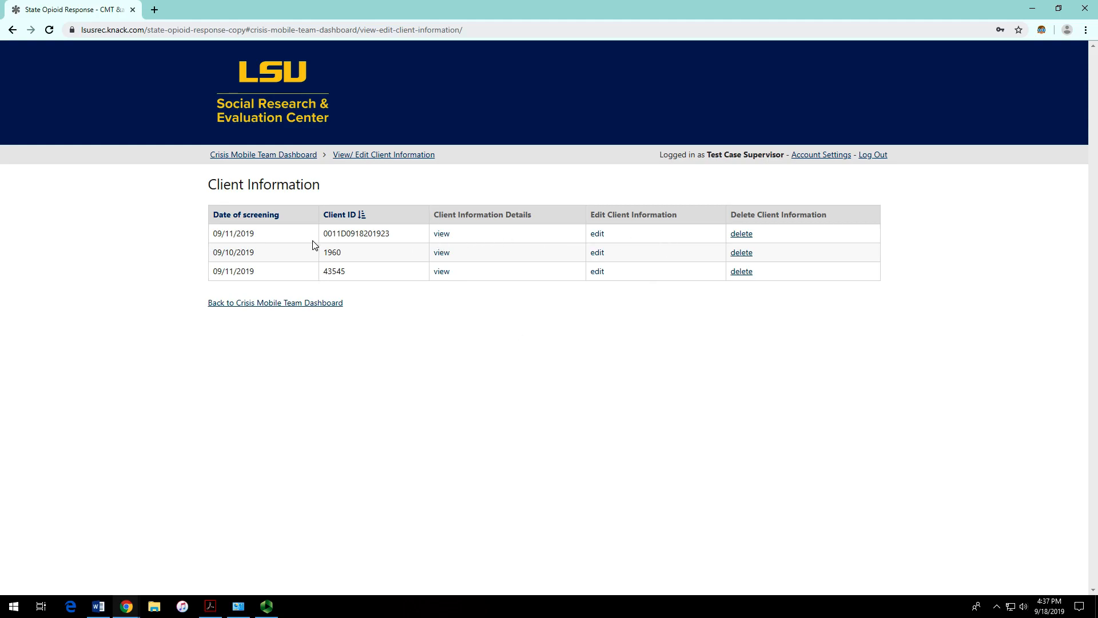
left_click_drag(322, 236, 396, 239)
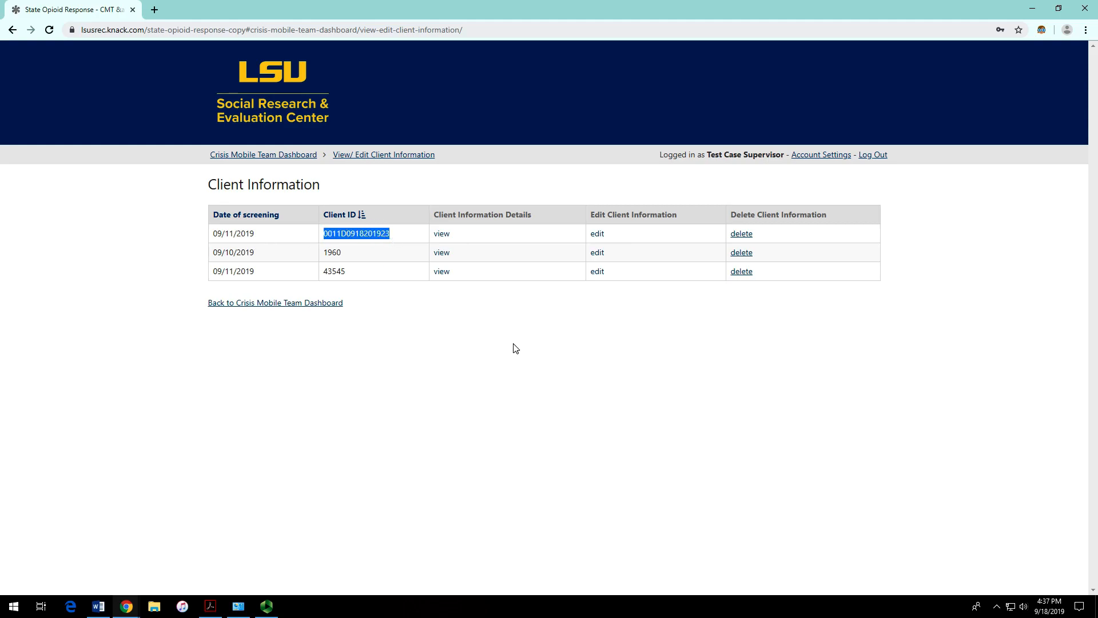
left_click(448, 241)
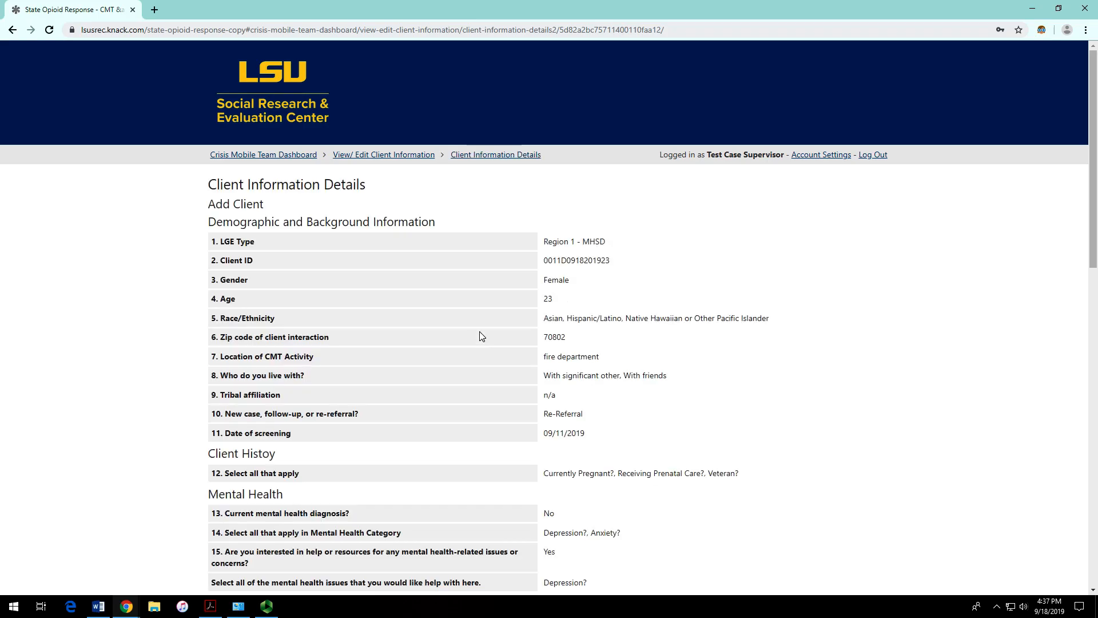
scroll(474, 329, "down", 7)
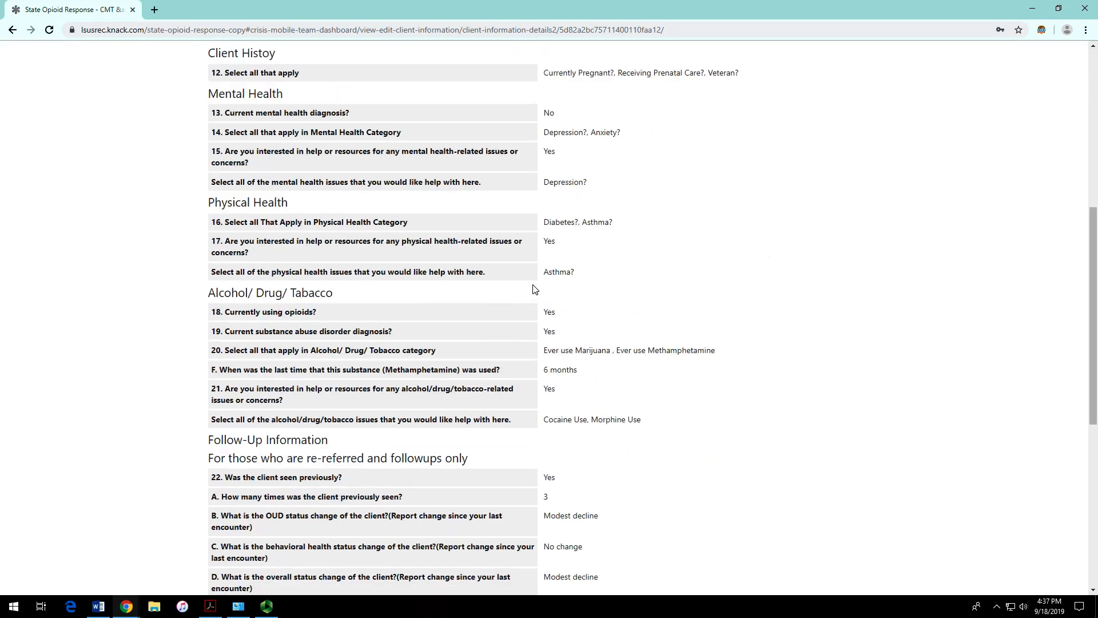
scroll(629, 277, "up", 7)
scroll(581, 275, "down", 10)
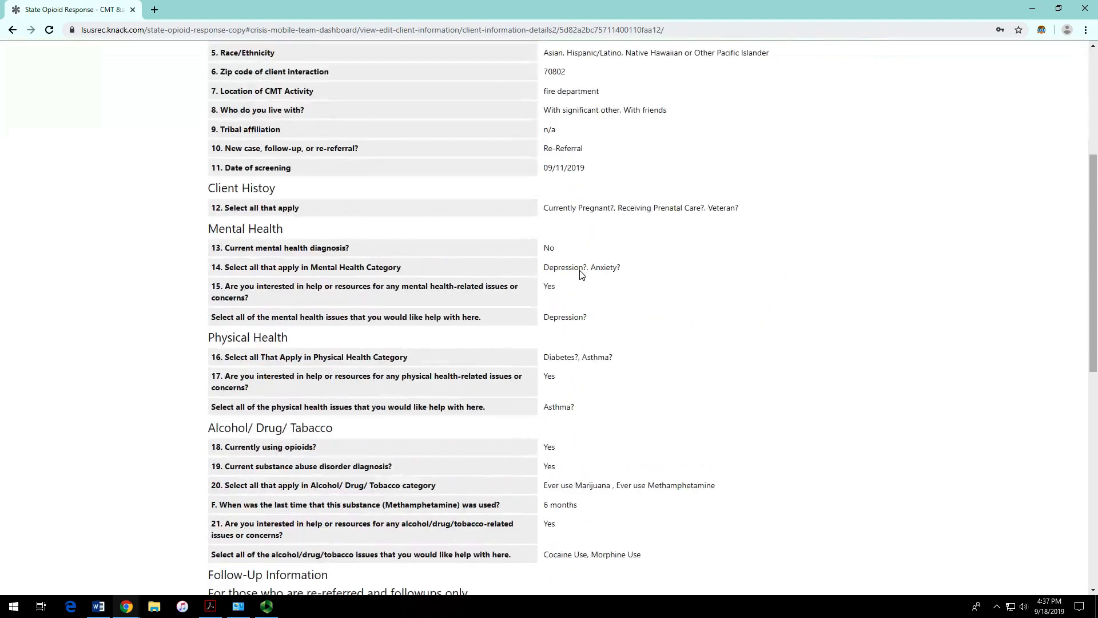
scroll(581, 275, "down", 4)
scroll(579, 275, "up", 12)
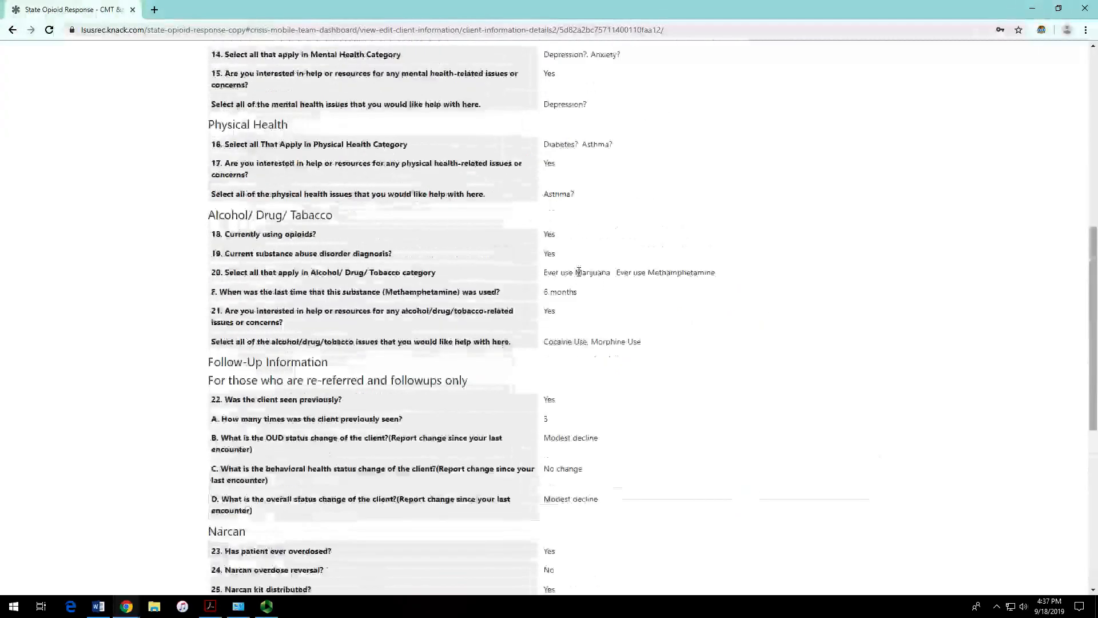
scroll(579, 276, "up", 4)
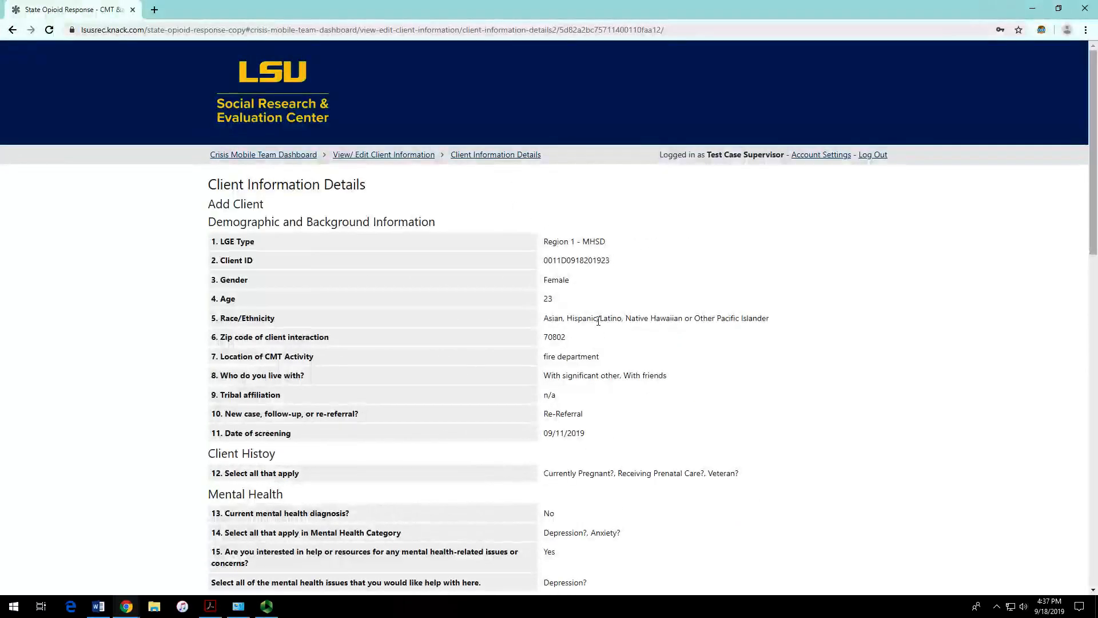
scroll(598, 315, "down", 10)
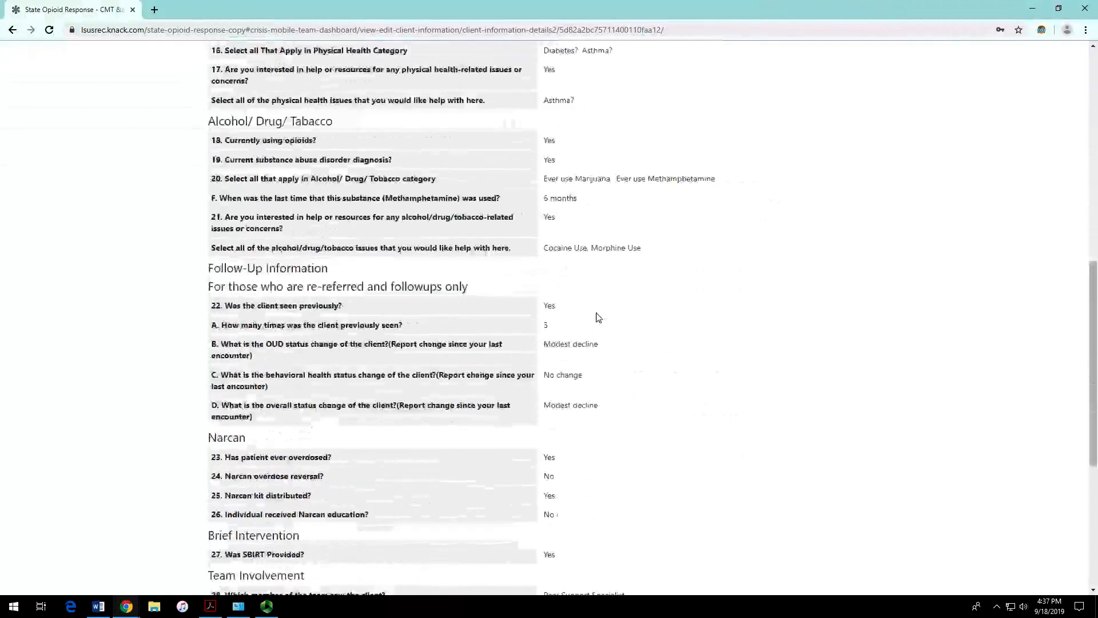
scroll(599, 318, "down", 2)
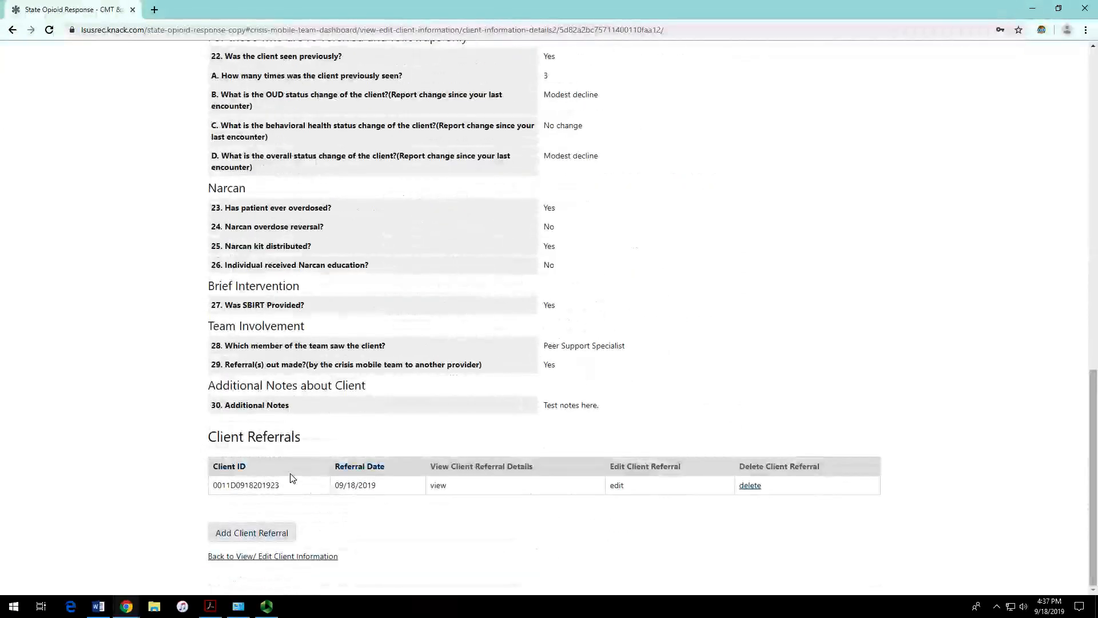
left_click_drag(211, 441, 302, 441)
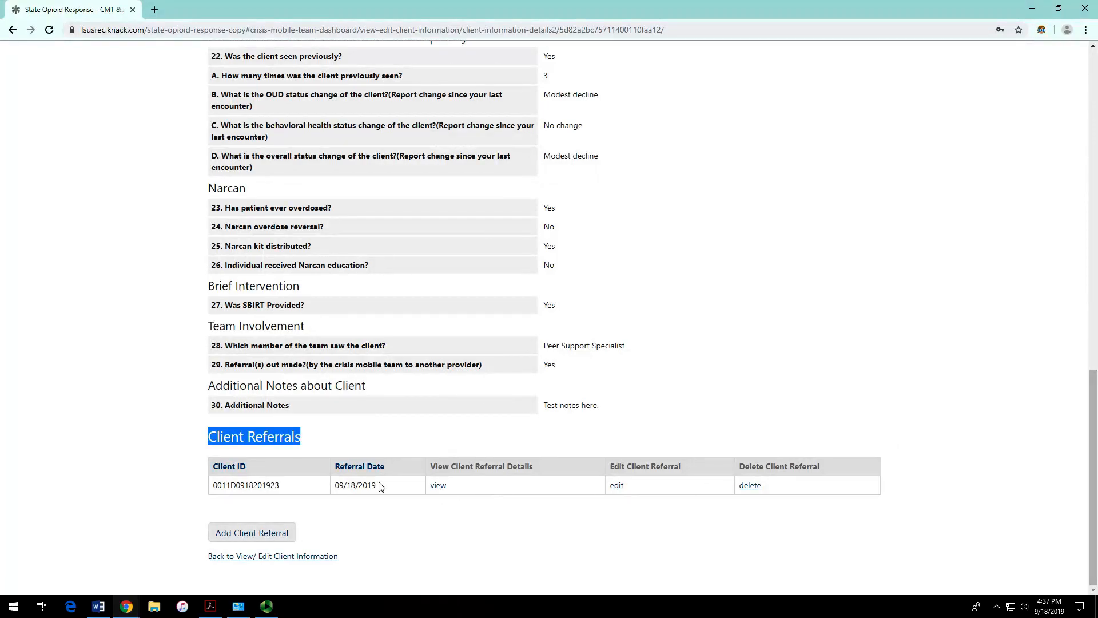
left_click_drag(626, 469, 791, 490)
left_click(799, 491)
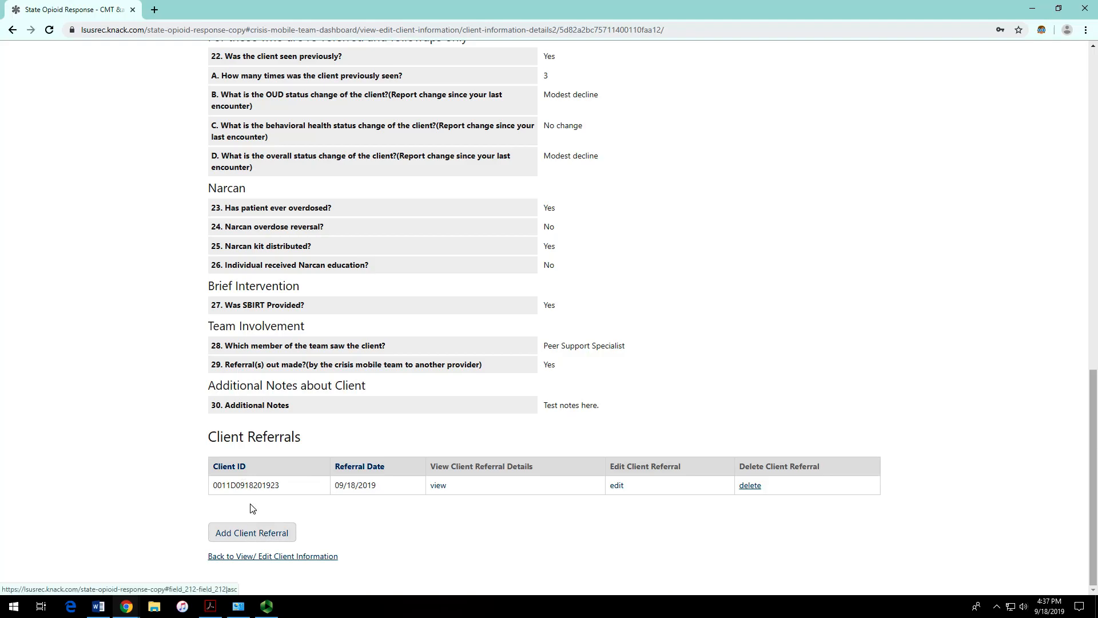
left_click(264, 532)
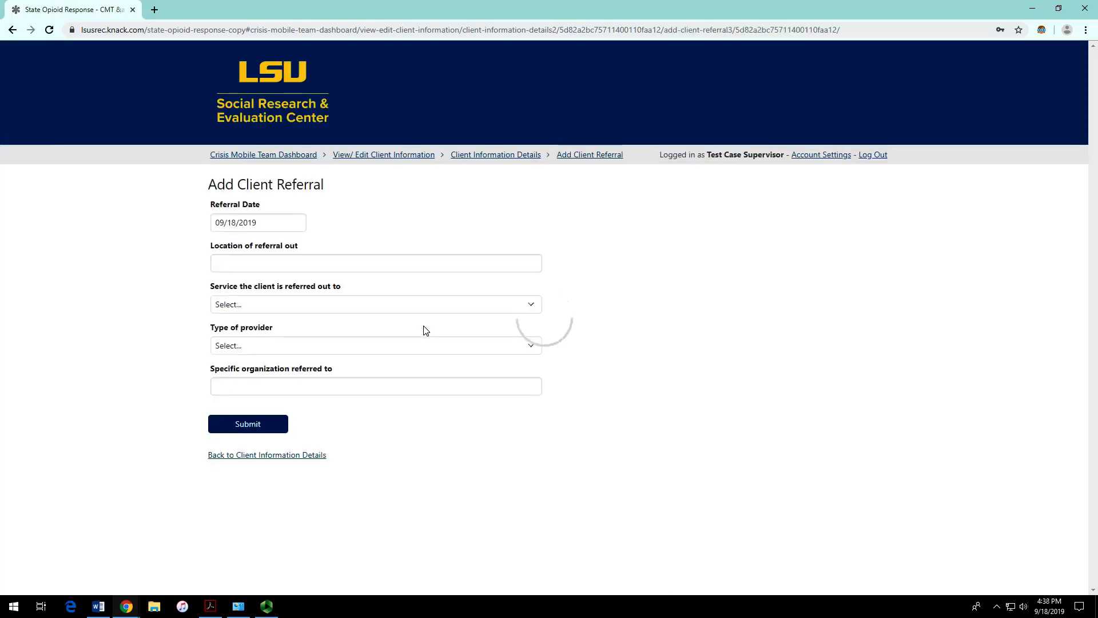
left_click(263, 223)
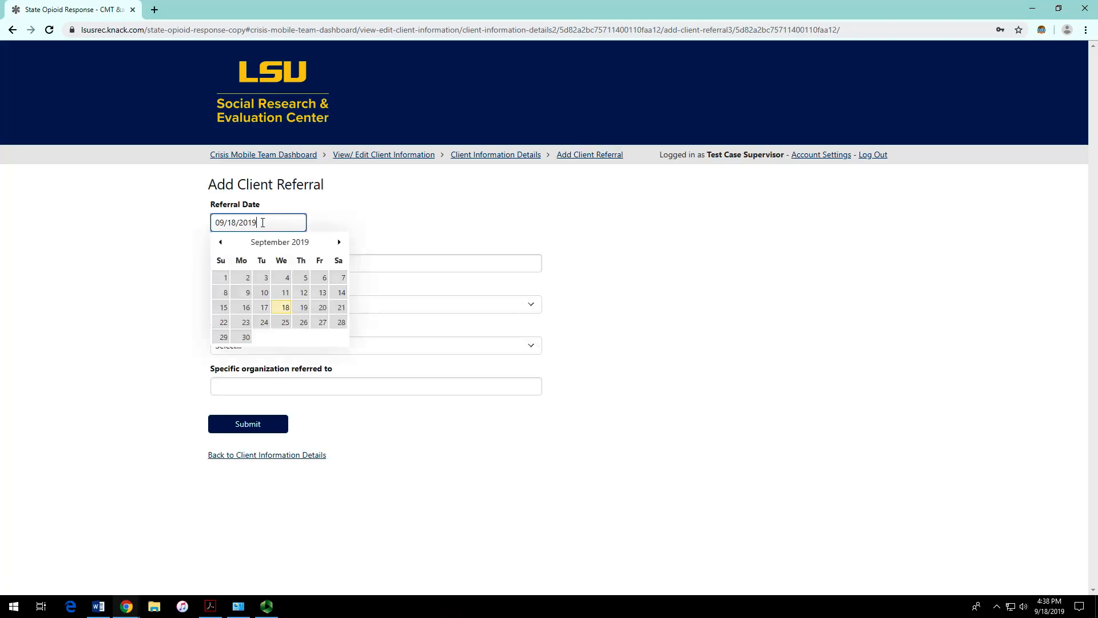
left_click(382, 263)
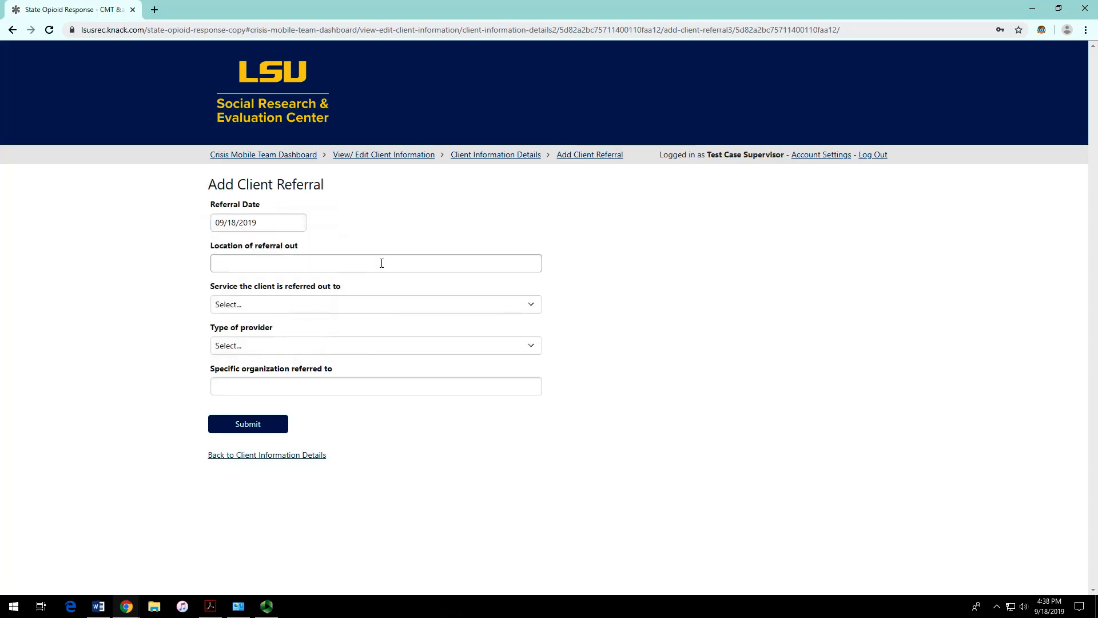
left_click(681, 260)
left_click(473, 304)
left_click(651, 307)
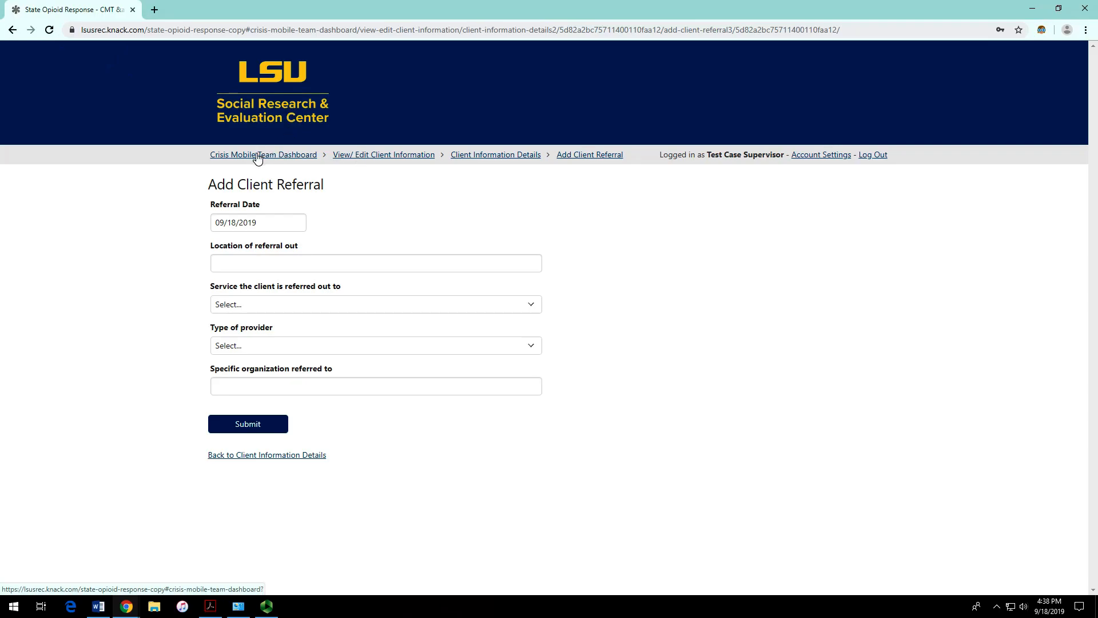
left_click(12, 29)
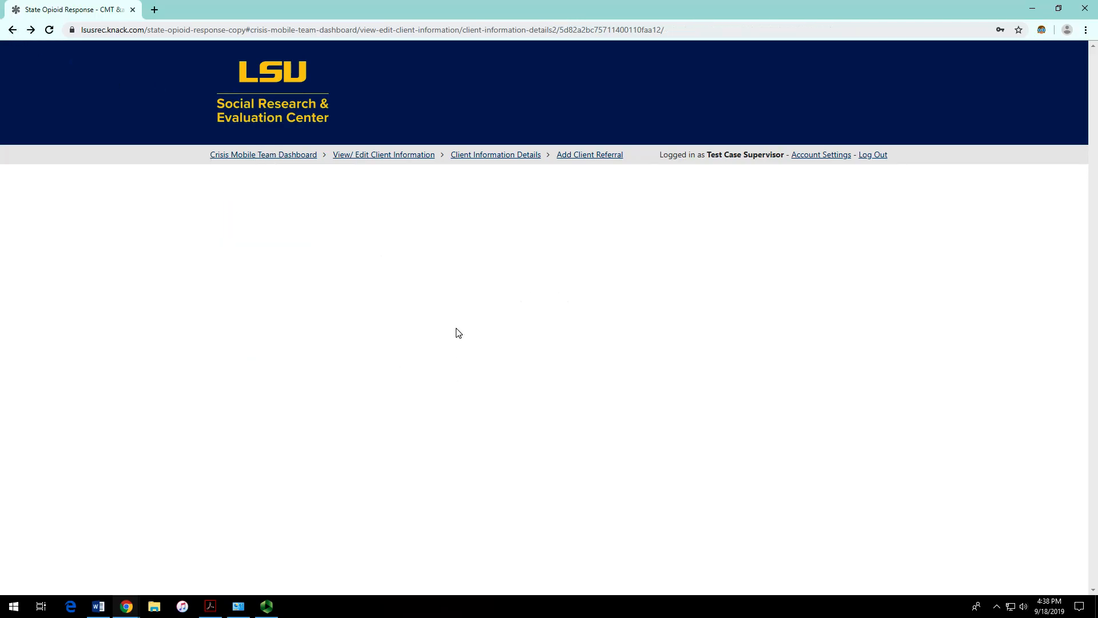
Step: Log out of the supervisor account and place the cursor in the Email Address field
scroll(455, 331, "down", 15)
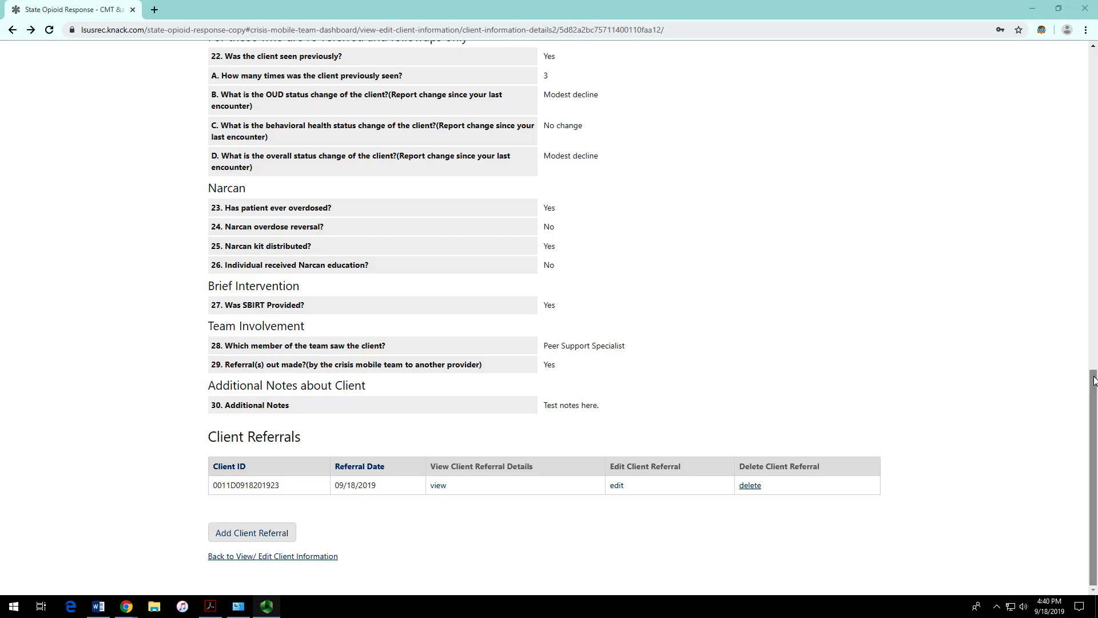
left_click_drag(1094, 381, 1094, 50)
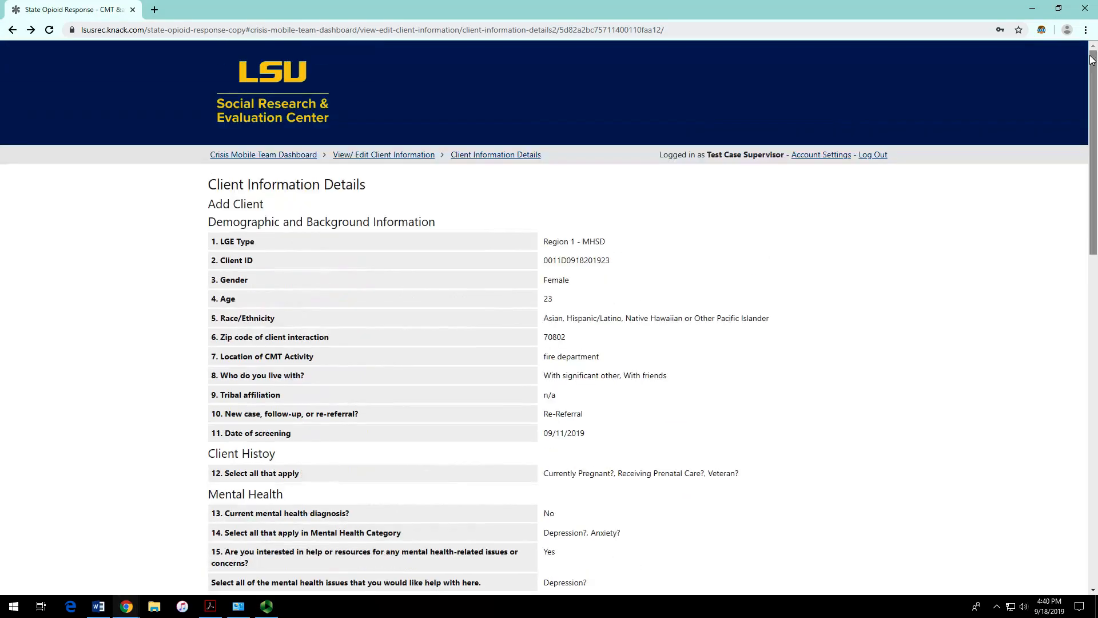
left_click(880, 159)
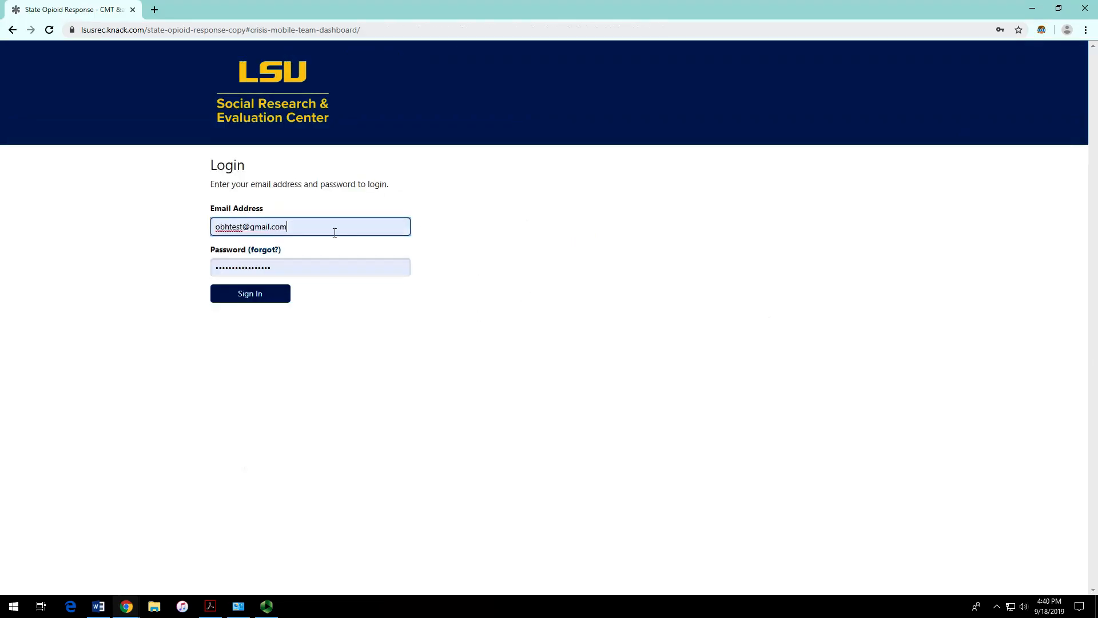
left_click(298, 227)
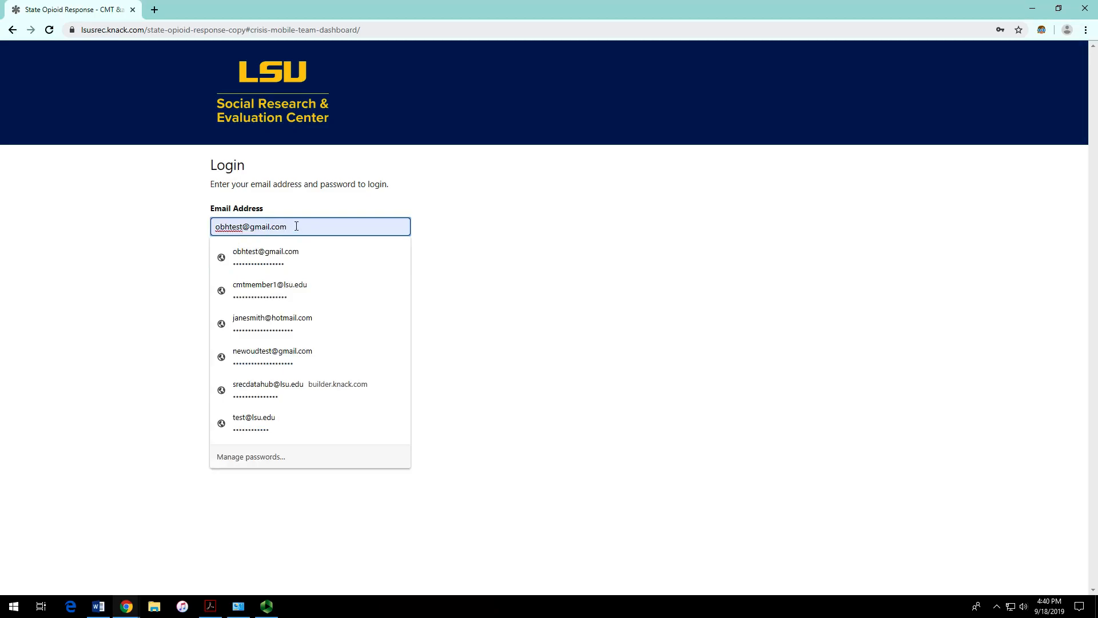
Step: Replace the login e-mail and password with the team member's credentials and sign in
key("ctrl+a")
right_click(242, 226)
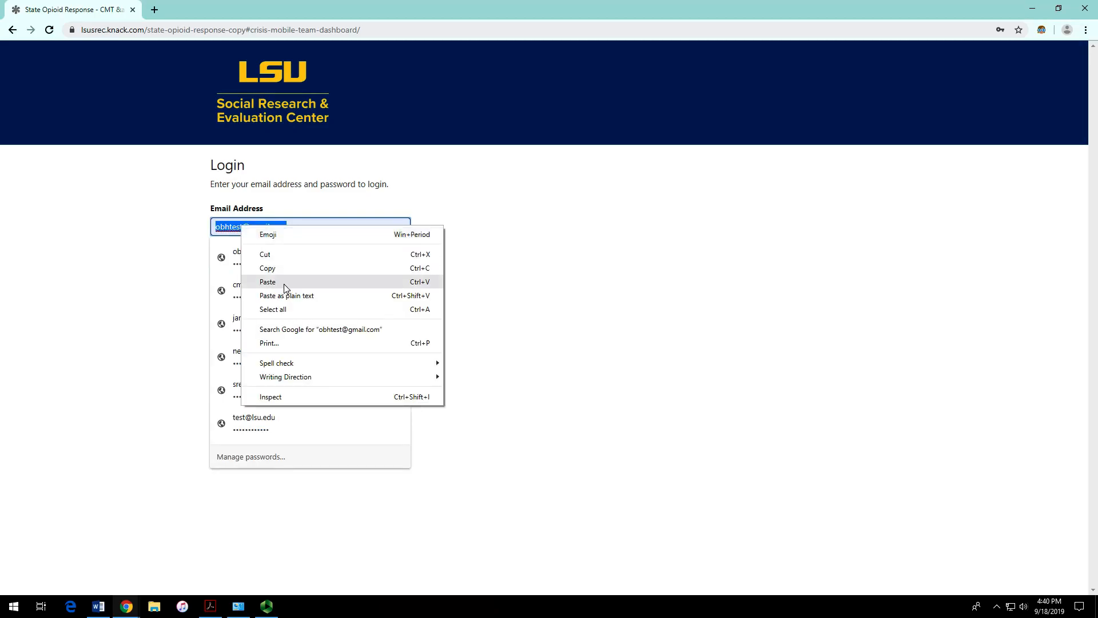
left_click(267, 282)
left_click(324, 267)
key("ctrl+a")
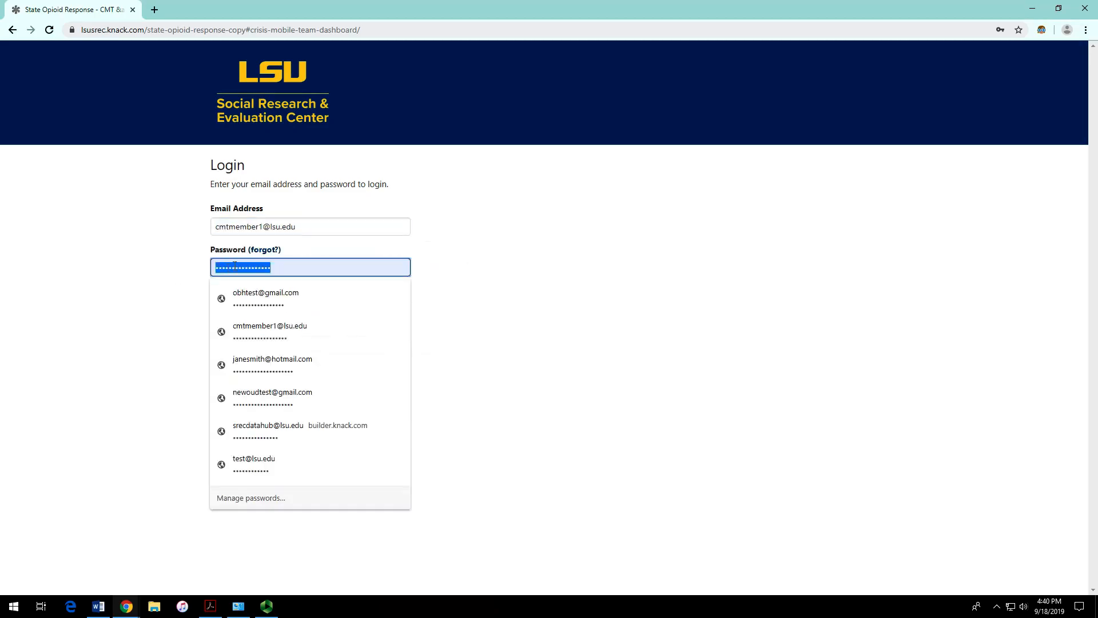
right_click(236, 266)
left_click(264, 342)
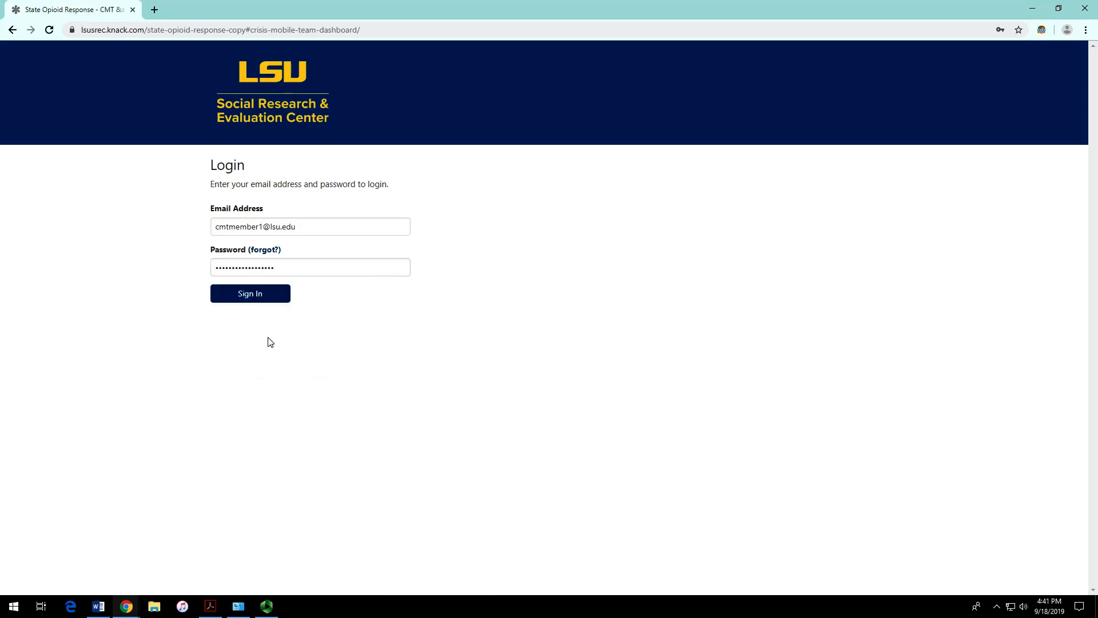
left_click(248, 296)
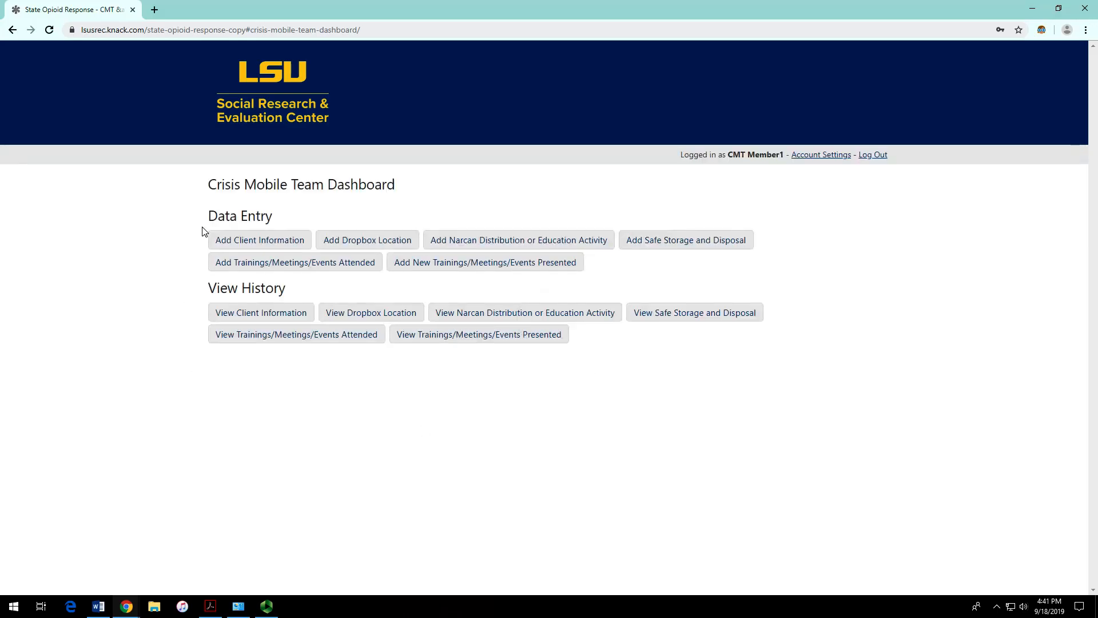
Step: Highlight the Data Entry and View History headings, then open View Client Information
left_click_drag(207, 221, 632, 279)
left_click(632, 278)
left_click_drag(208, 287, 303, 293)
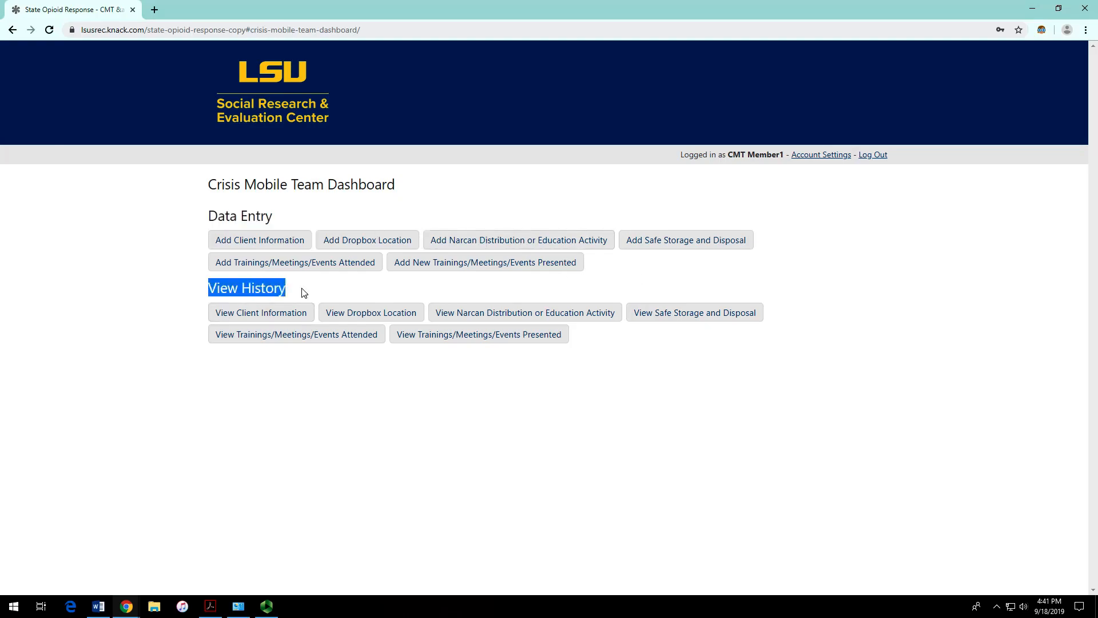
left_click(239, 290)
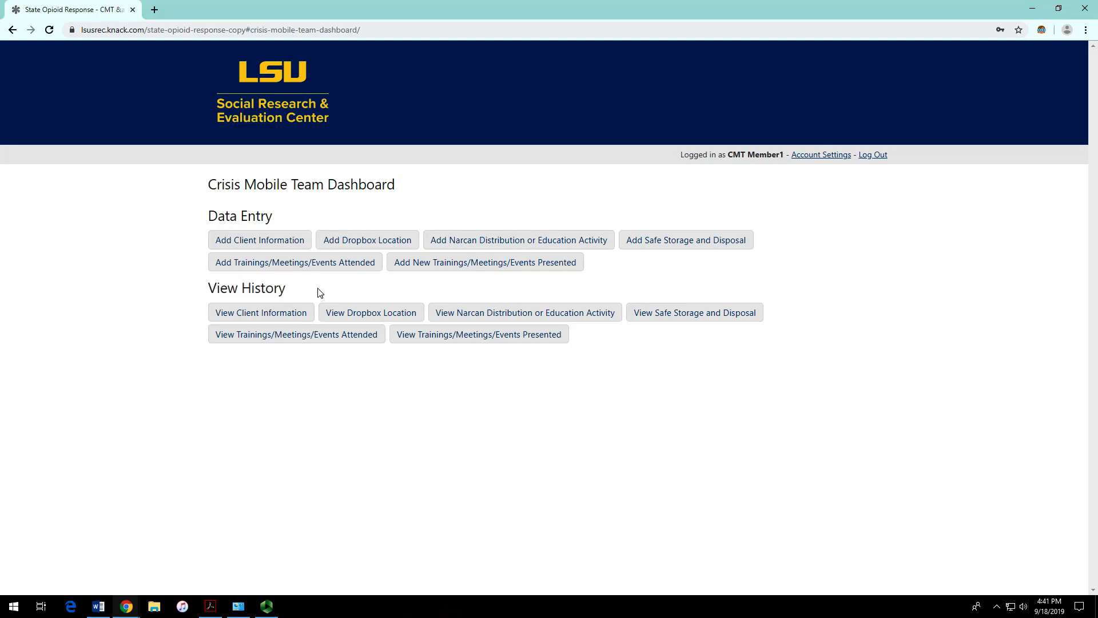
left_click_drag(208, 292, 308, 294)
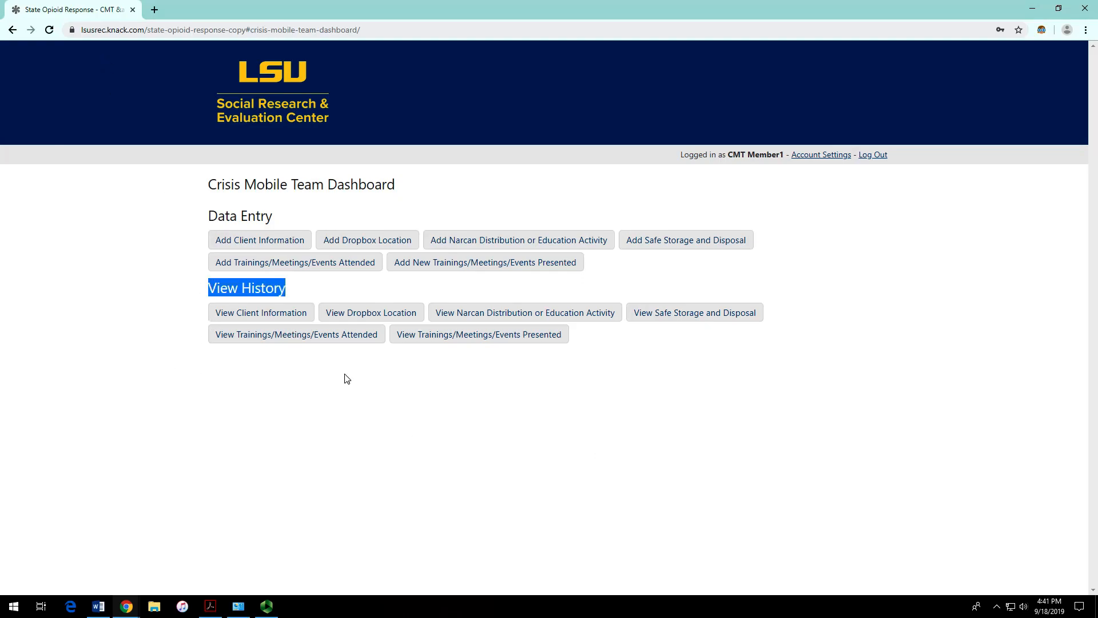
left_click(277, 318)
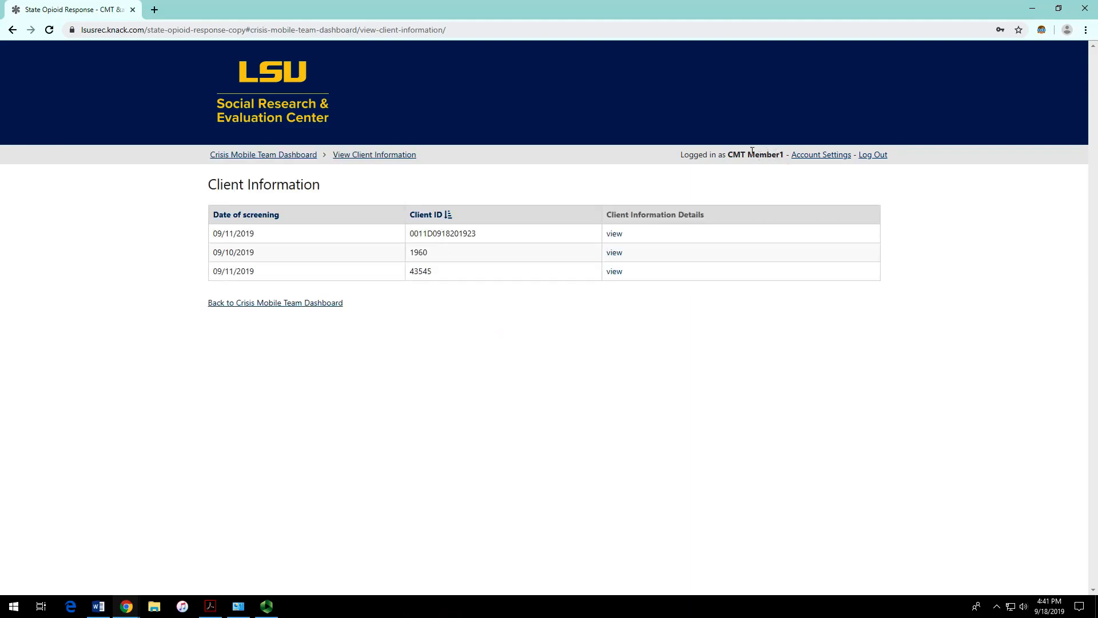
left_click_drag(480, 236, 403, 233)
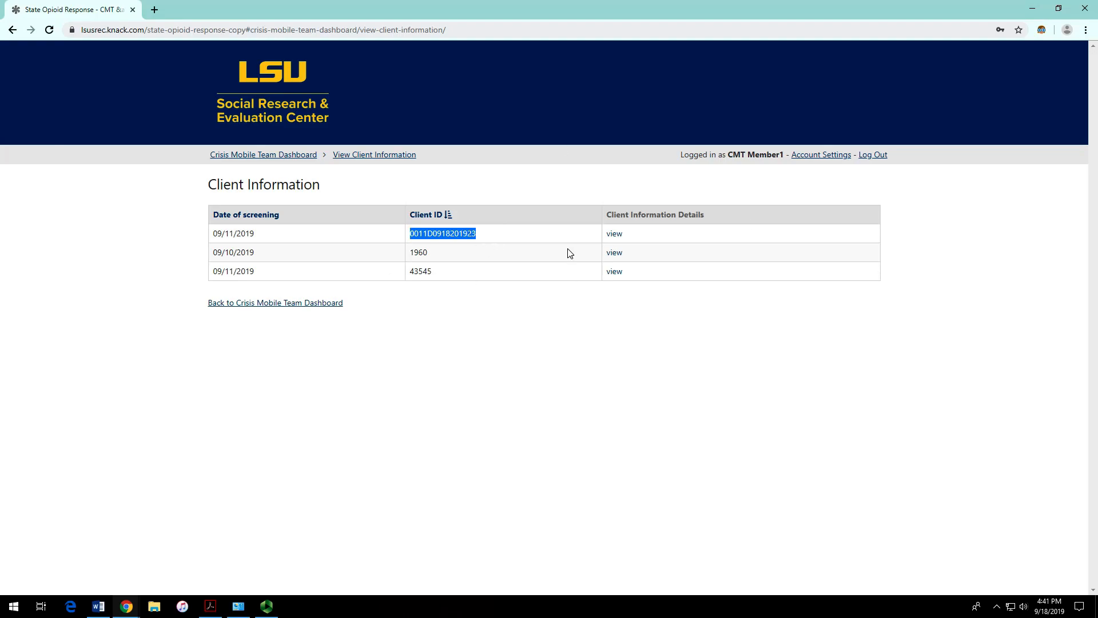
left_click(622, 236)
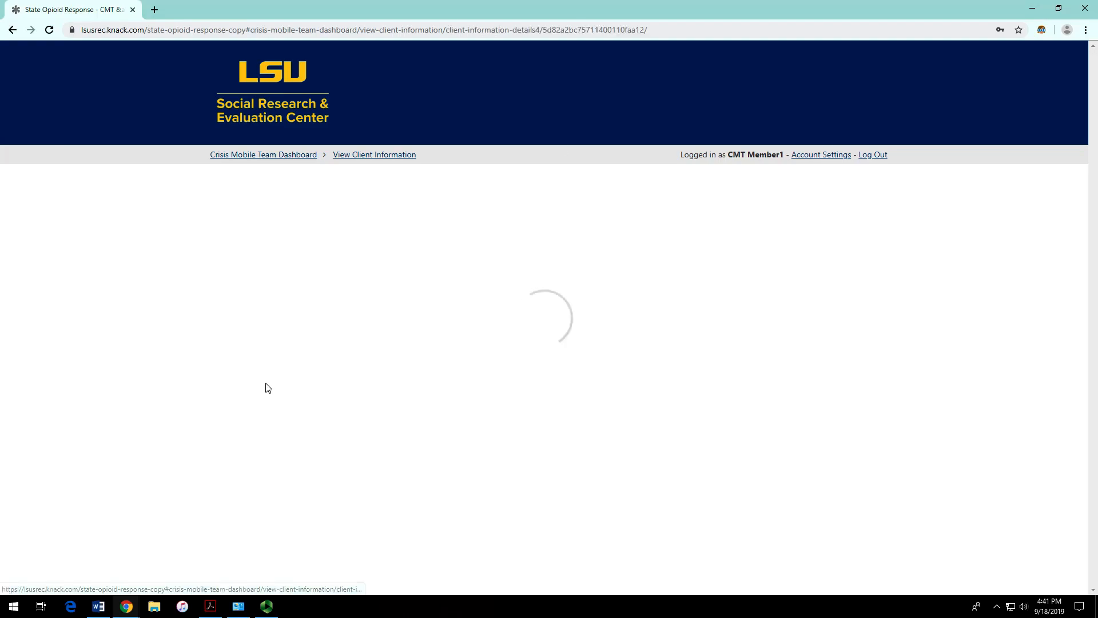
scroll(384, 348, "down", 20)
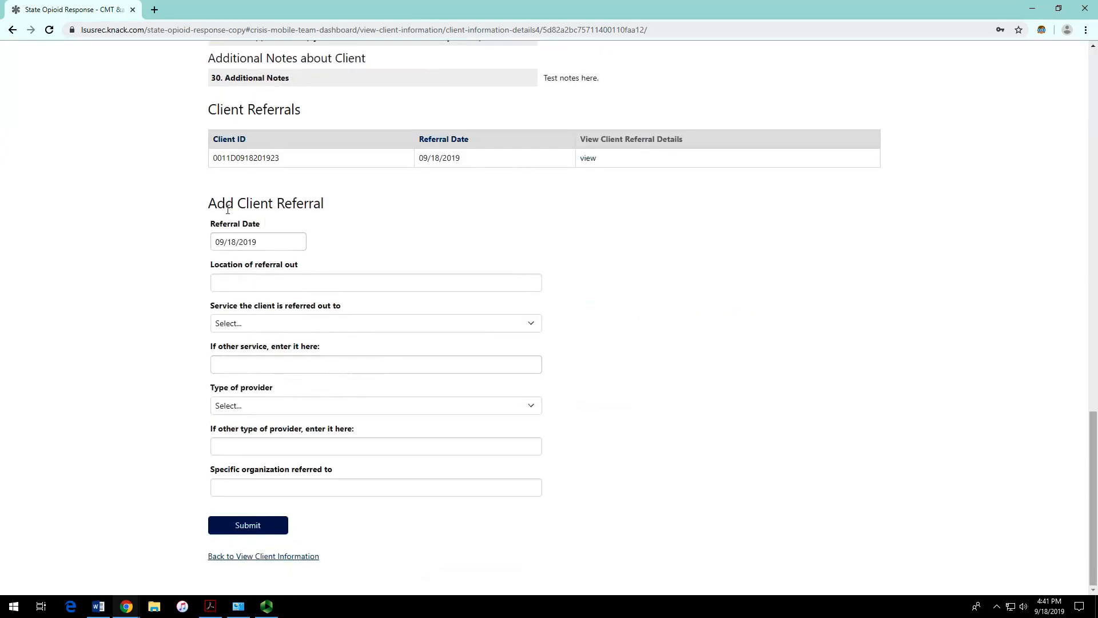
left_click_drag(213, 203, 345, 211)
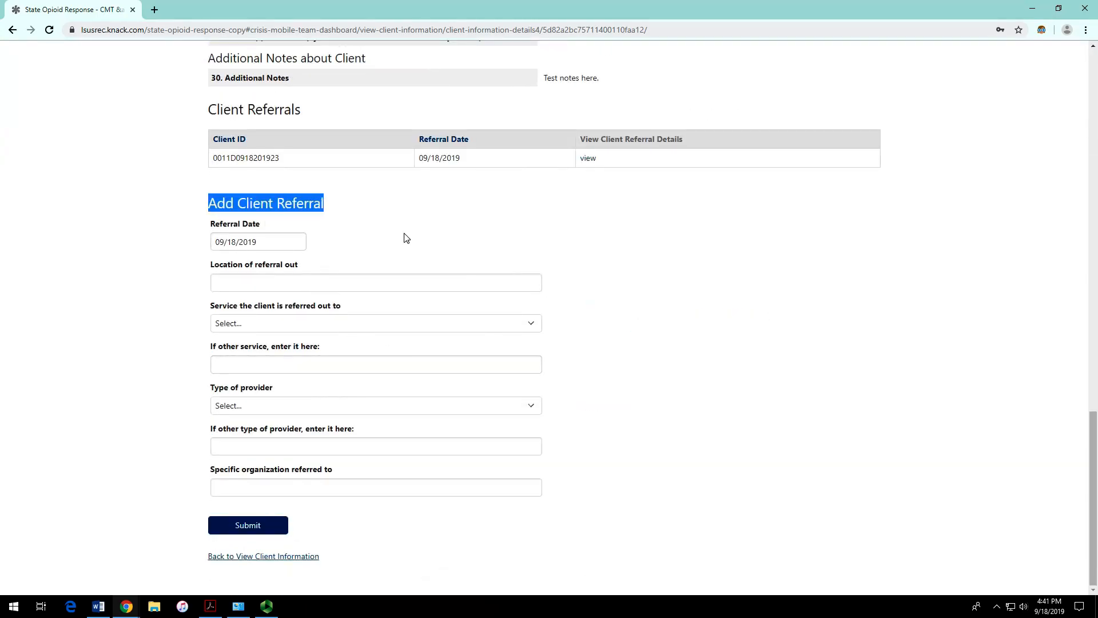
scroll(439, 253, "up", 1)
left_click(587, 216)
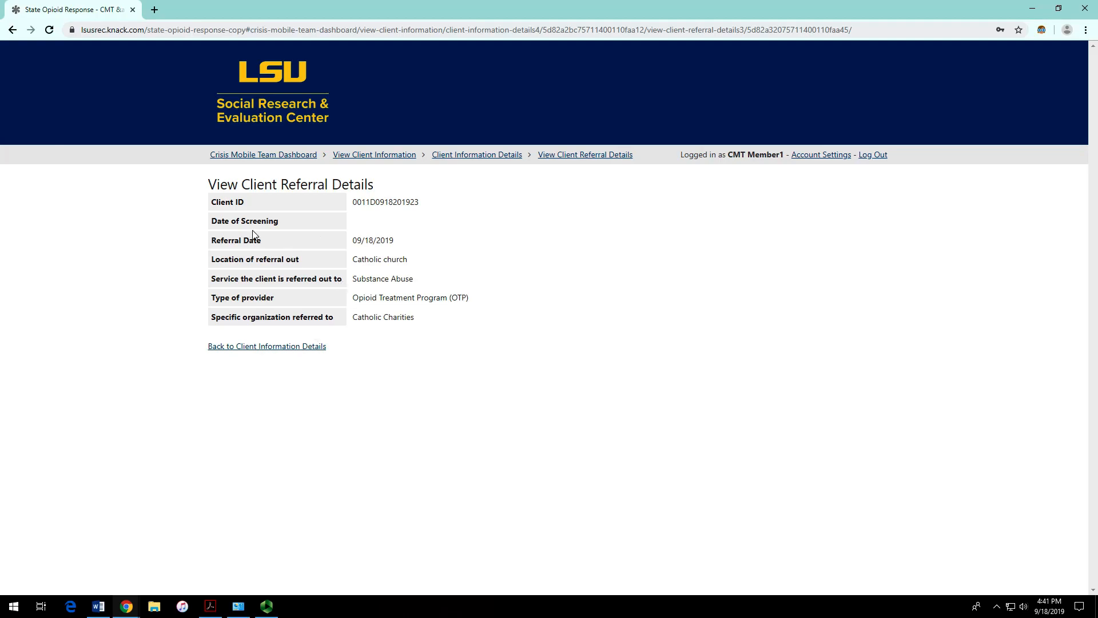
left_click(12, 29)
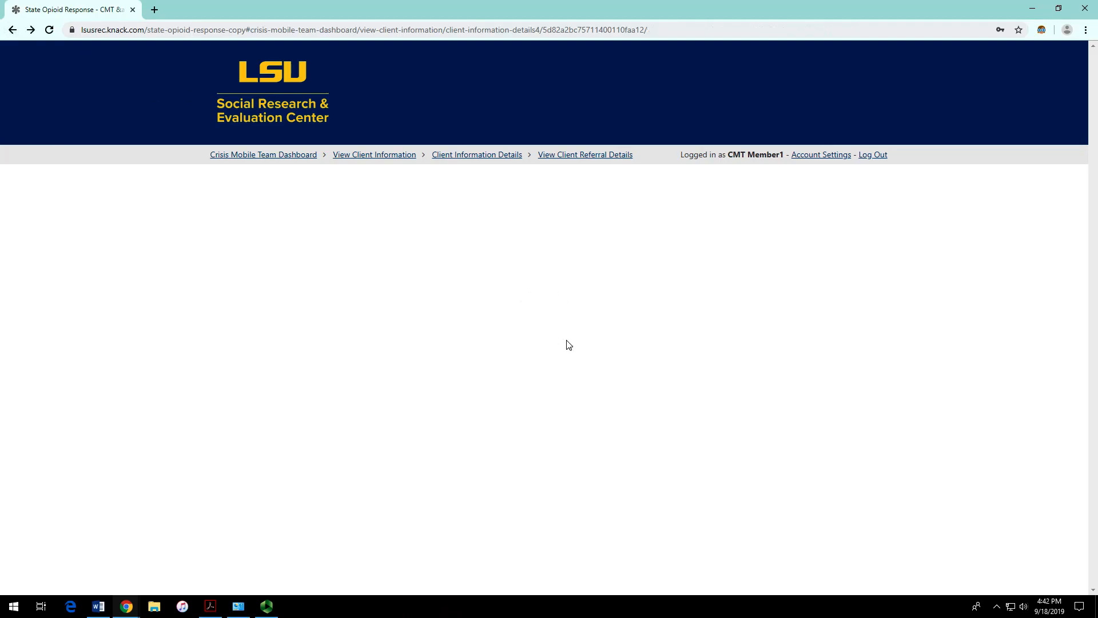
scroll(426, 295, "down", 8)
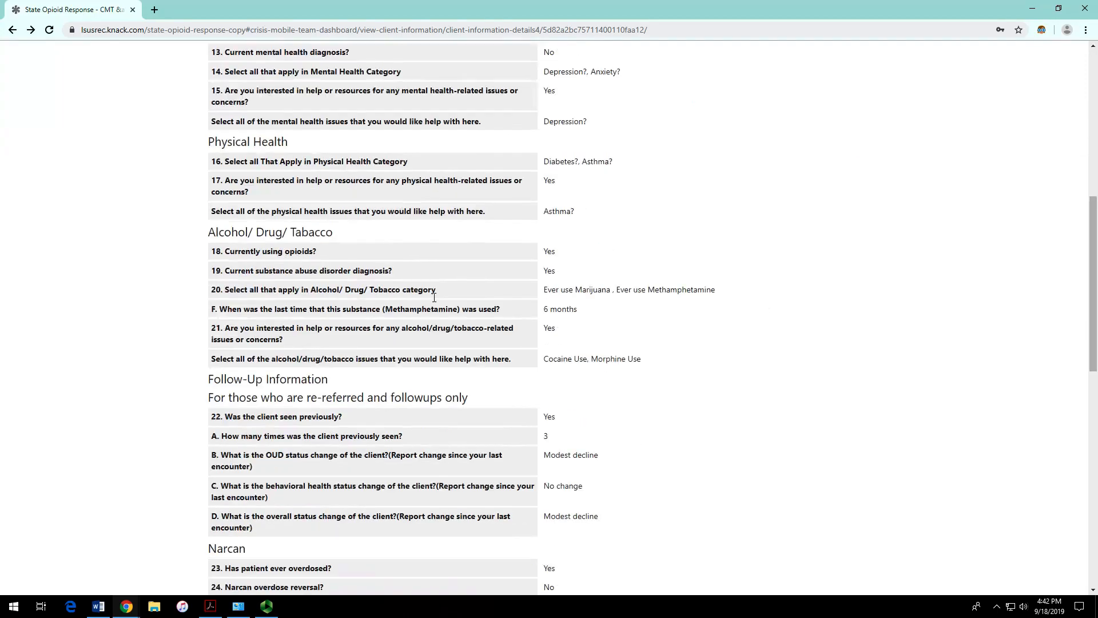
scroll(432, 300, "down", 15)
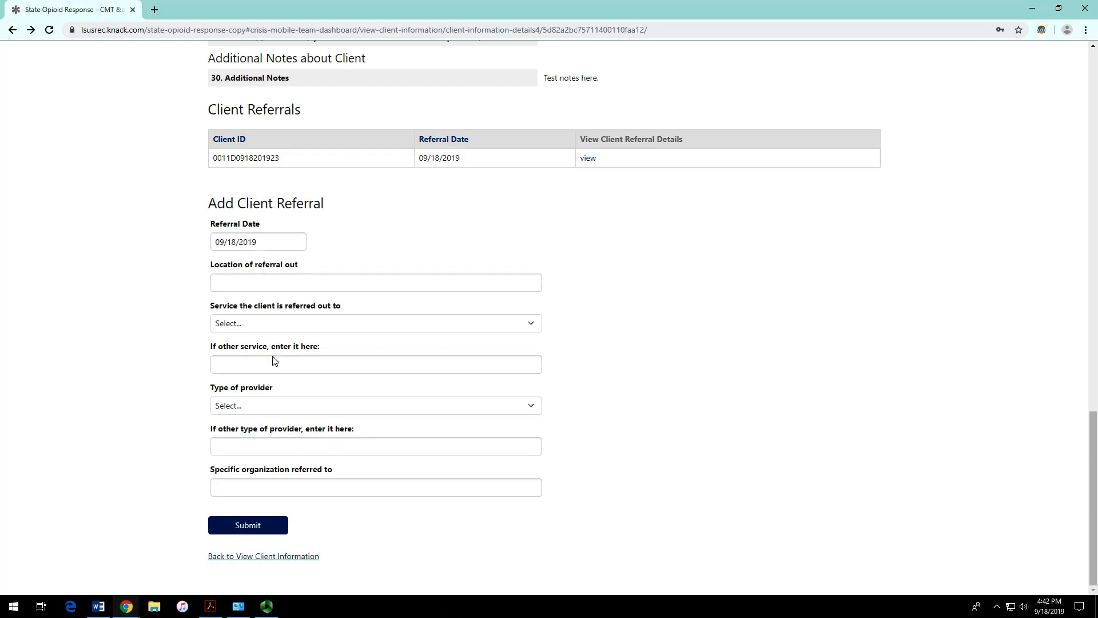
Step: Enter 'mental health provider' as the referral location, replacing the typed 'Police department'
left_click(289, 288)
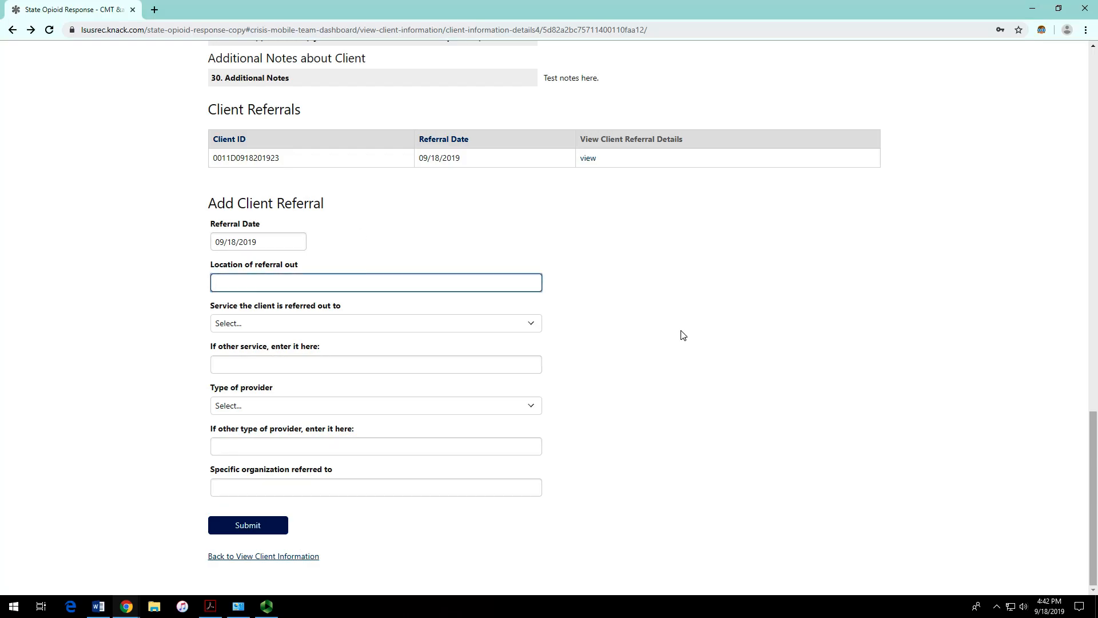
type("Police depart")
key("BackSpace")
key("BackSpace")
key("BackSpace")
key("BackSpace")
type("epartment")
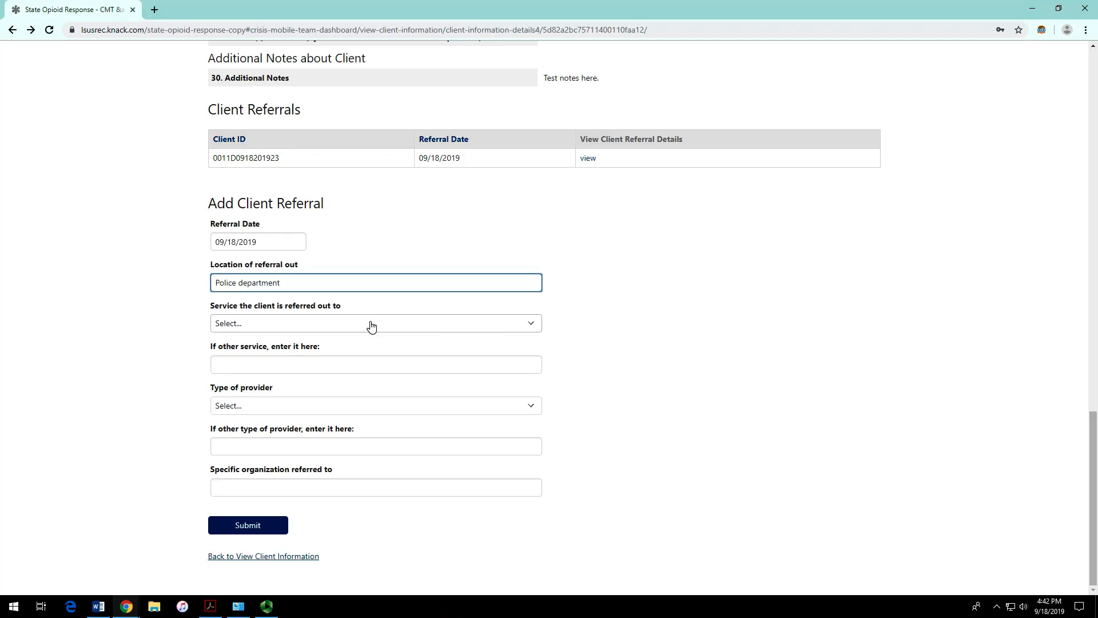
left_click_drag(294, 287, 108, 313)
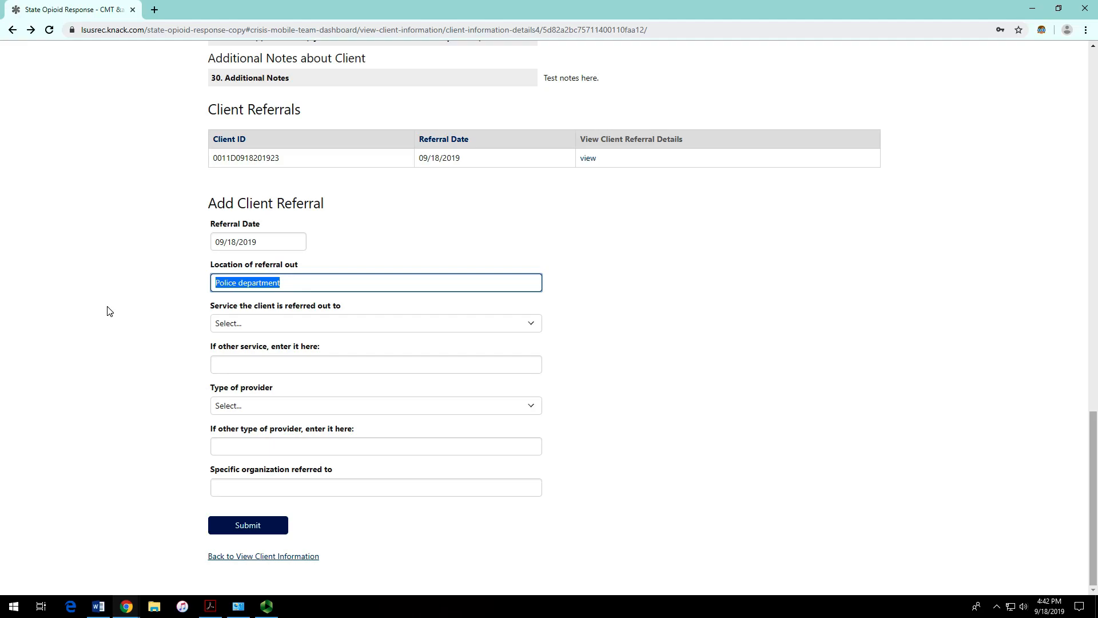
type("mental")
key("BackSpace")
type("al ")
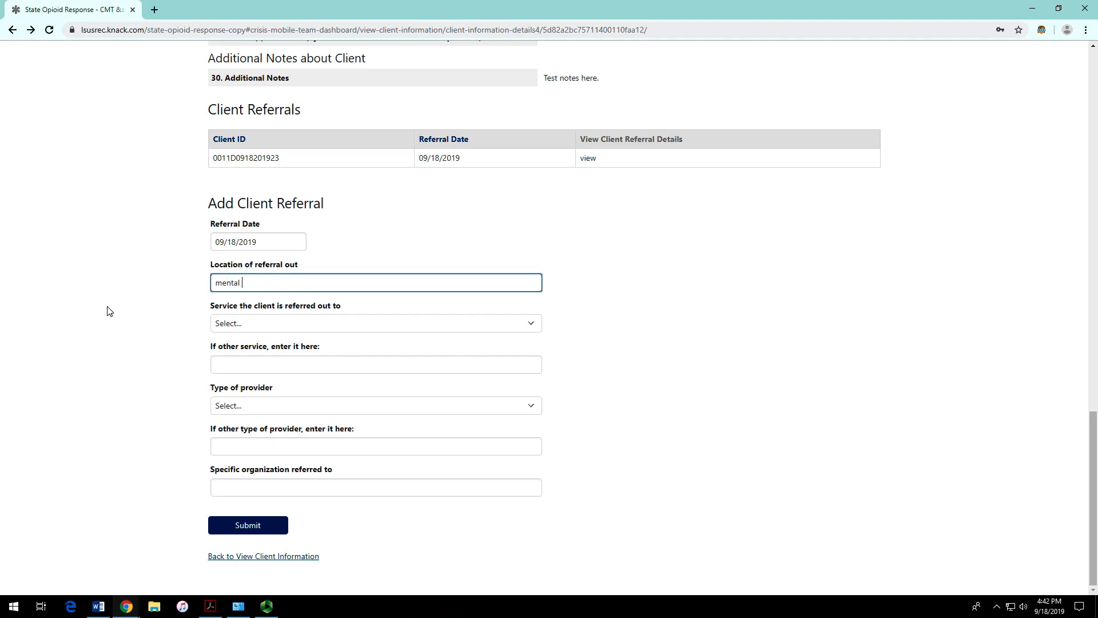
type("health provider")
Step: Choose Behavioral Health as the referred service
left_click(373, 324)
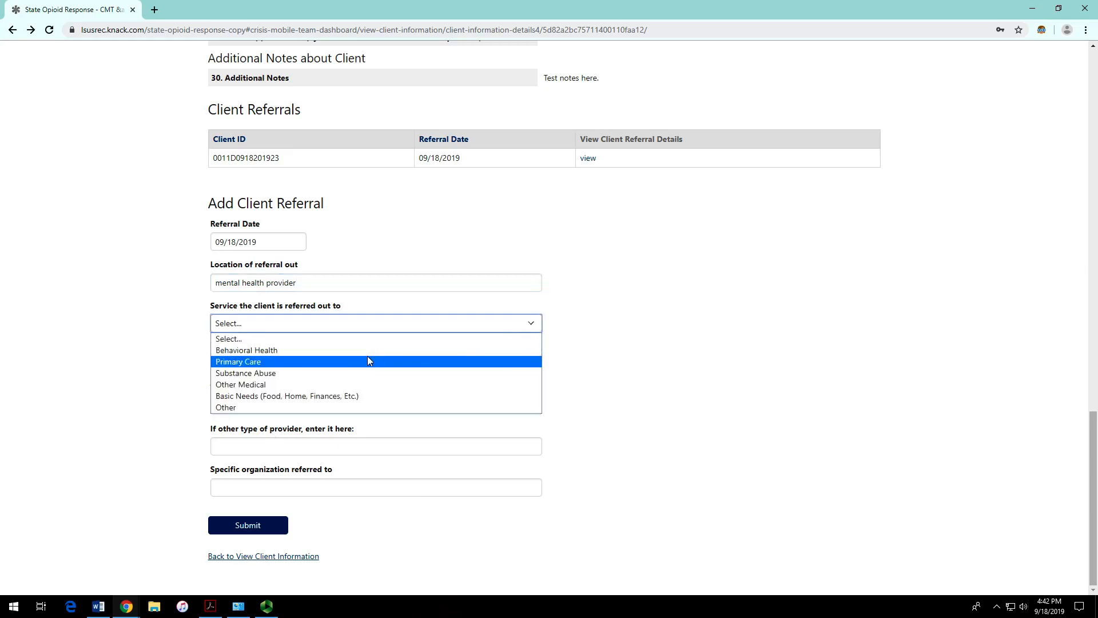
left_click(344, 350)
left_click(295, 367)
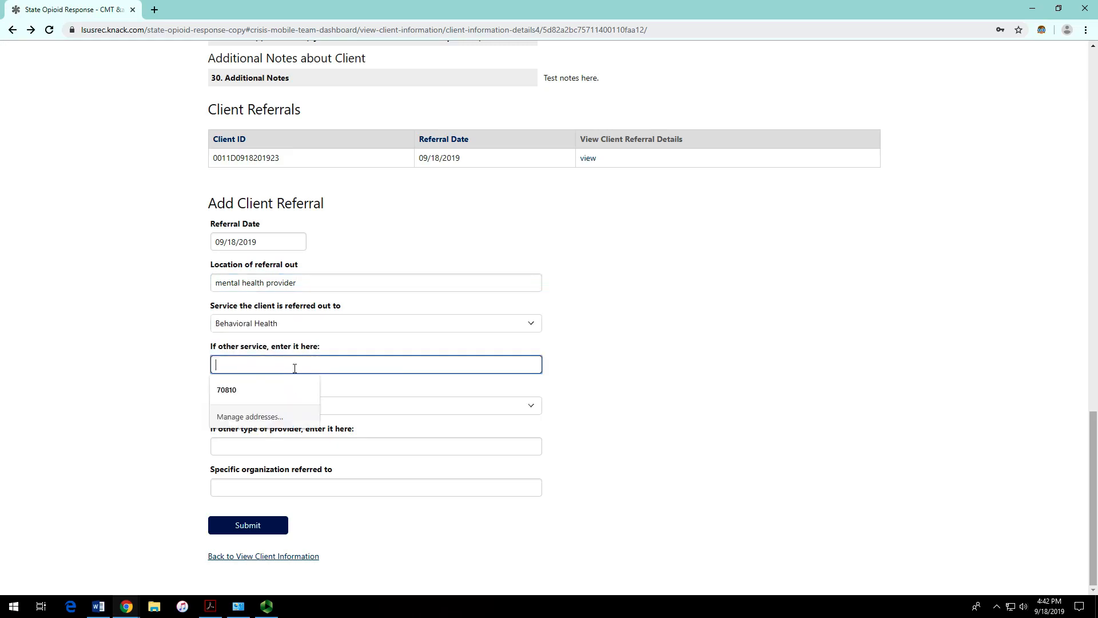
left_click(656, 376)
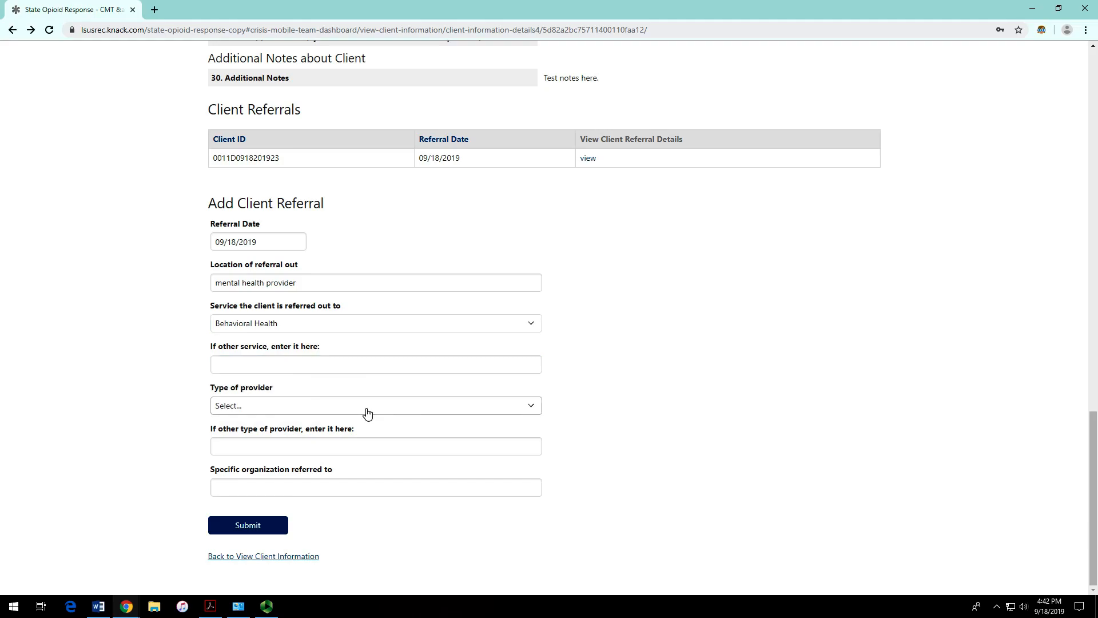
Step: Choose Local Governing Entity (LGE) as the type of provider
left_click(367, 408)
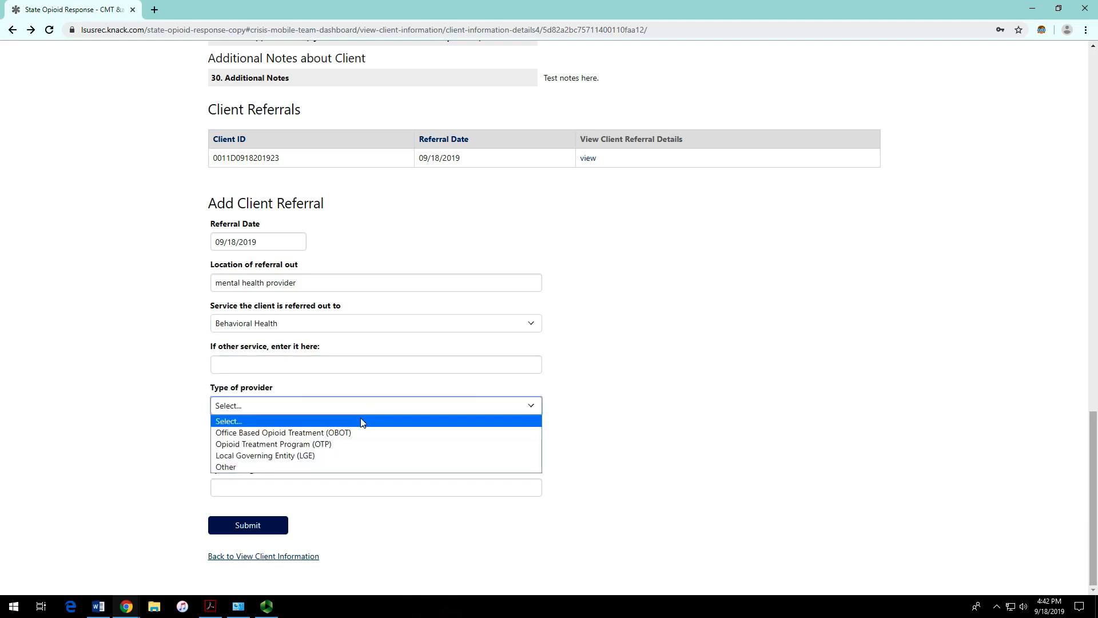
left_click(353, 456)
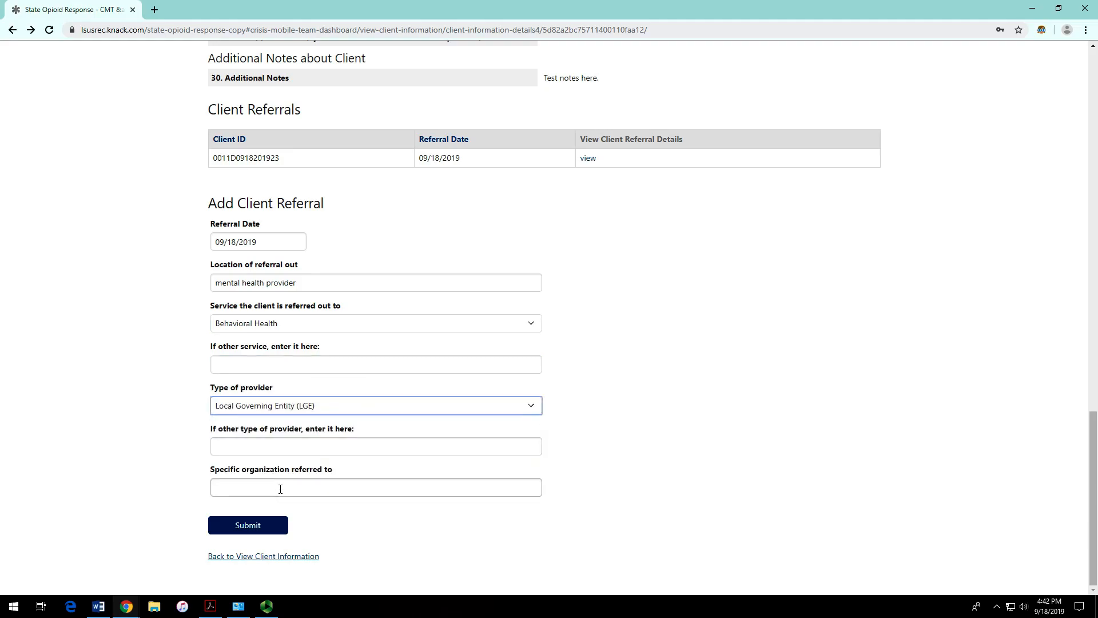
left_click(224, 441)
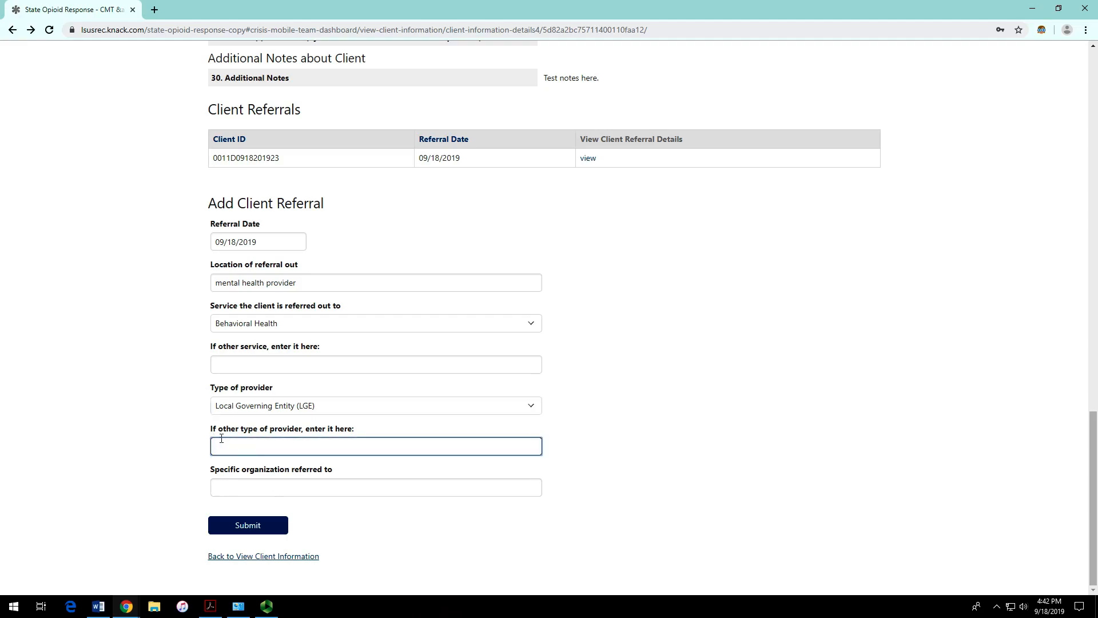
mouse_move(213, 429)
left_mouse_down()
mouse_move(350, 430)
mouse_move(206, 430)
left_mouse_up()
left_click(354, 429)
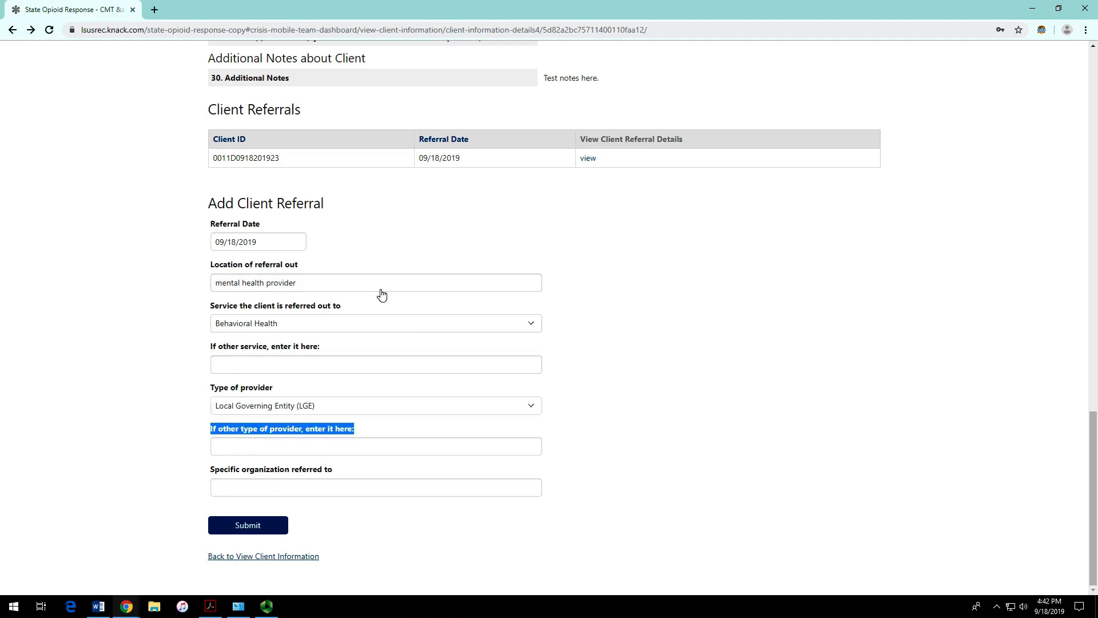
scroll(590, 332, "up", 2)
scroll(589, 332, "down", 2)
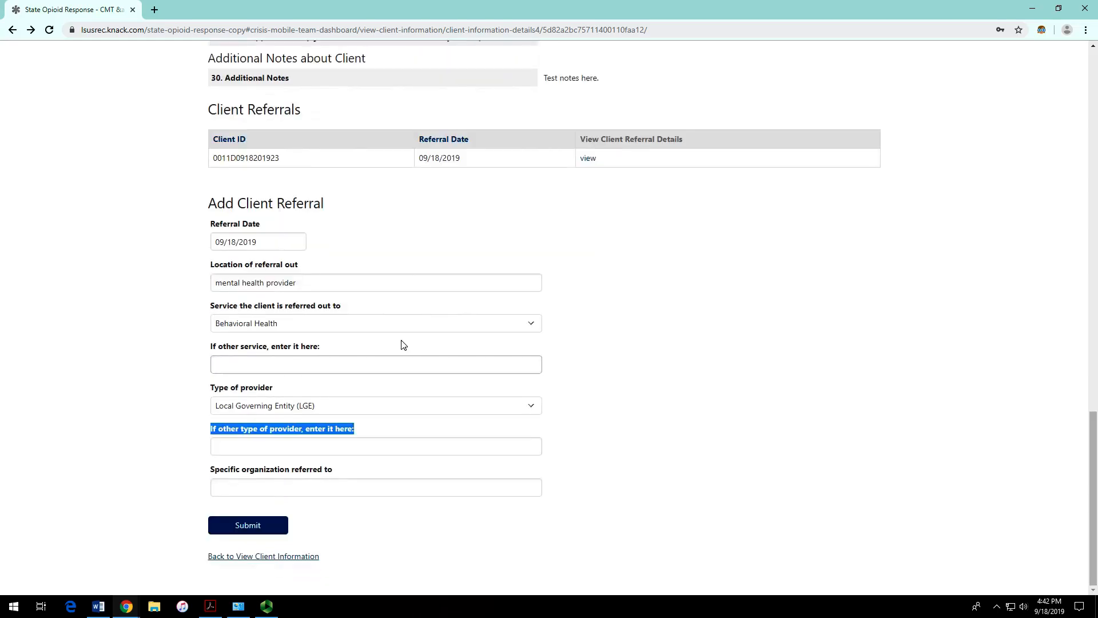
Step: Enter 'Dr. Smith' as the specific organization and submit the referral
left_click(301, 364)
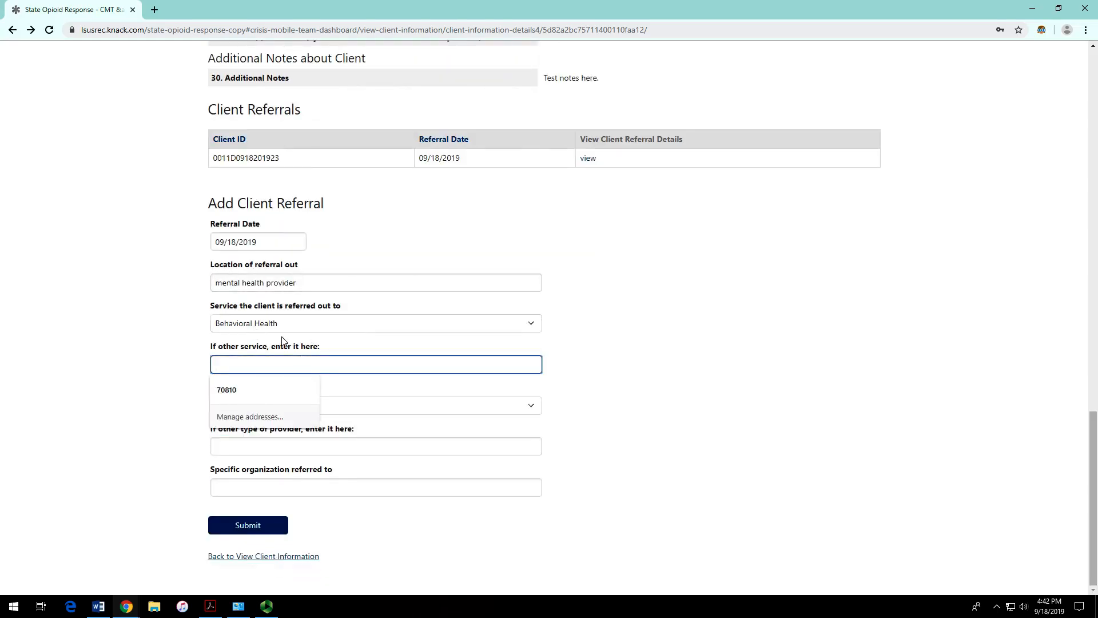
left_click(629, 373)
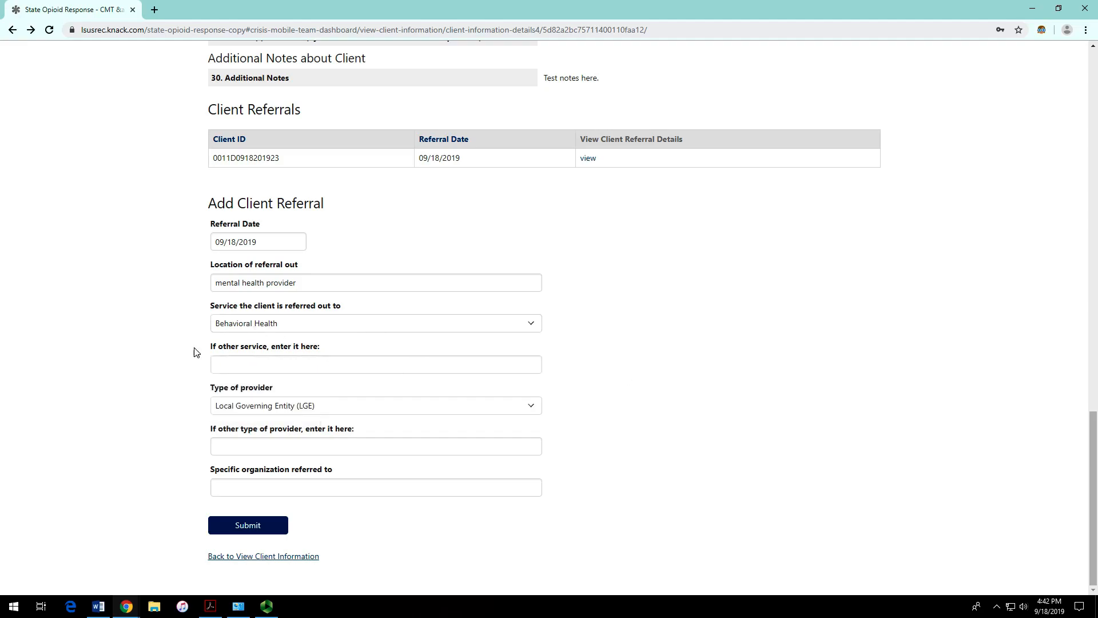
left_click(289, 485)
left_click(709, 392)
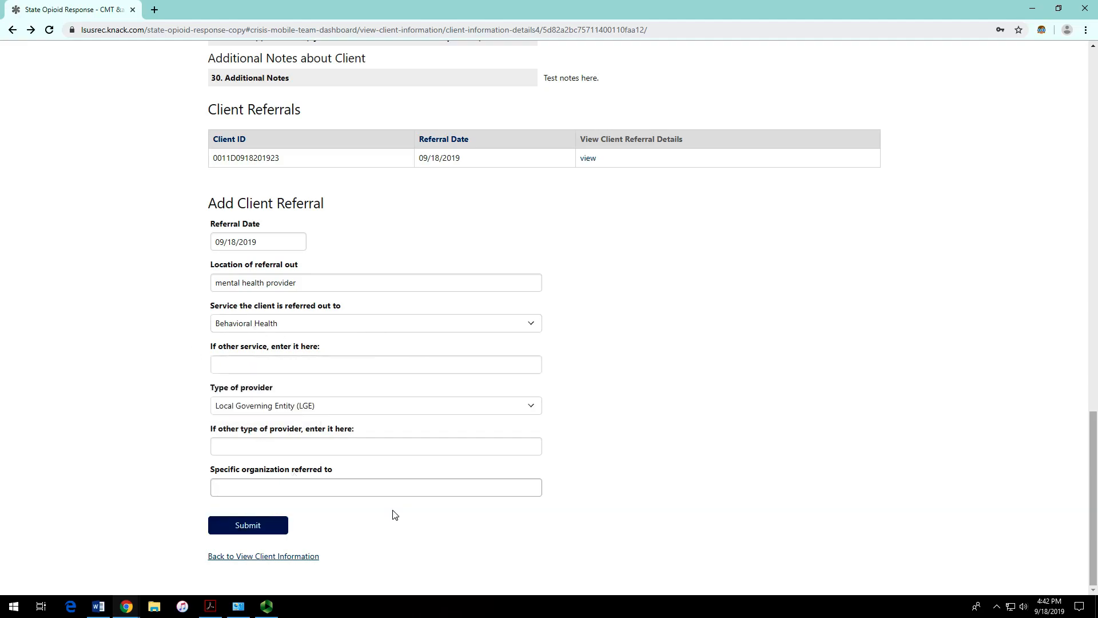
left_click(388, 488)
type("Dr. ")
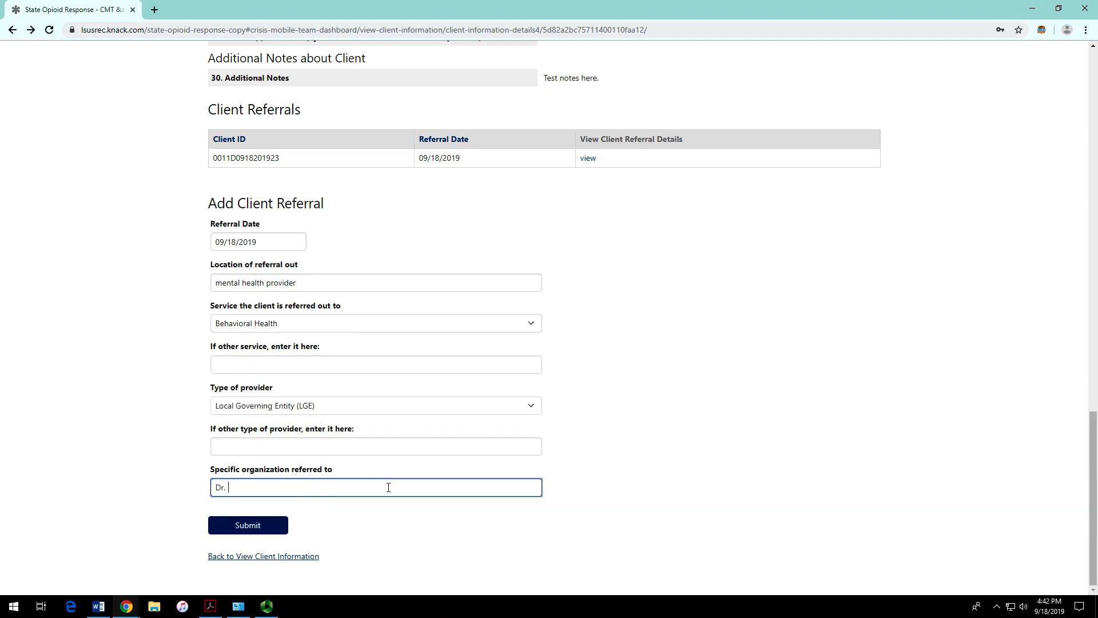
type("Smith")
left_click(274, 530)
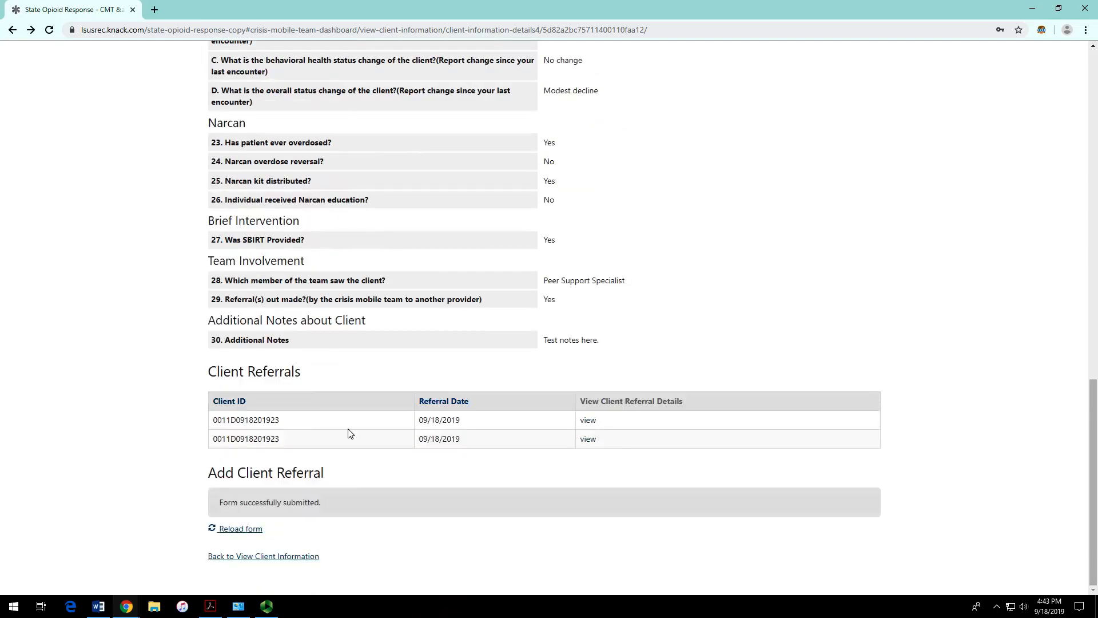
Step: View the second referral's saved details, then return to the Crisis Mobile Team Dashboard
left_click(588, 439)
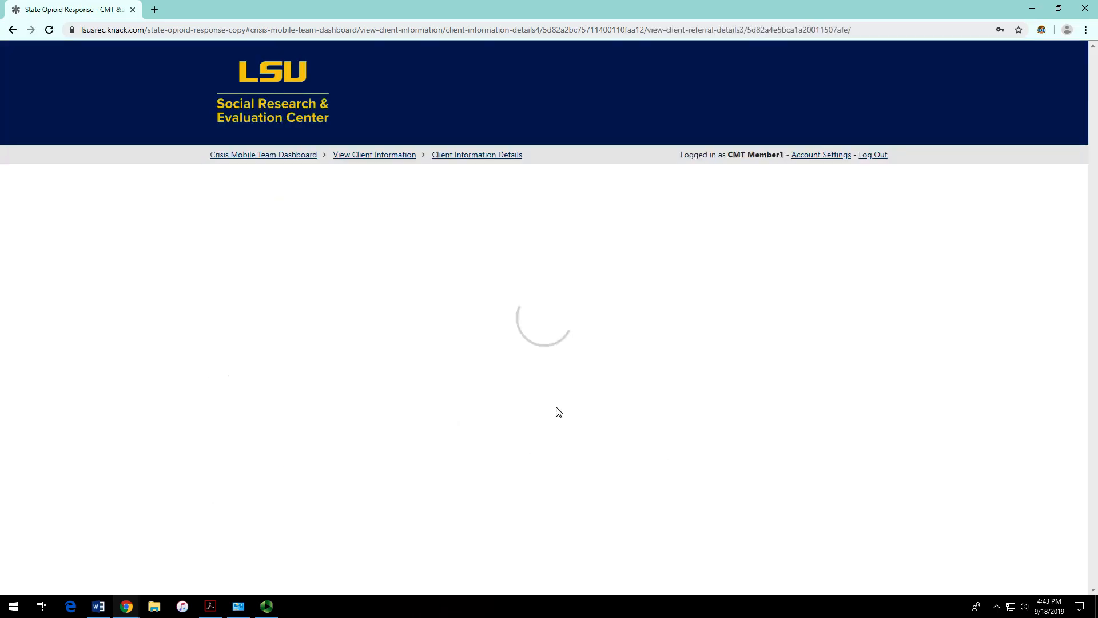
left_click_drag(384, 327, 451, 333)
left_click(458, 333)
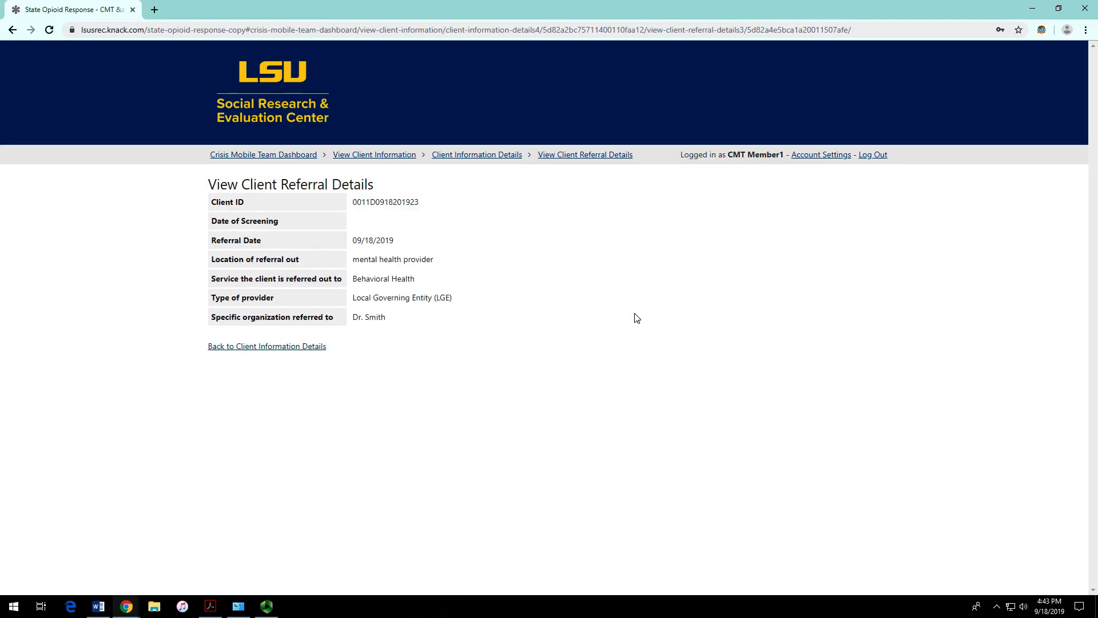
left_click(280, 160)
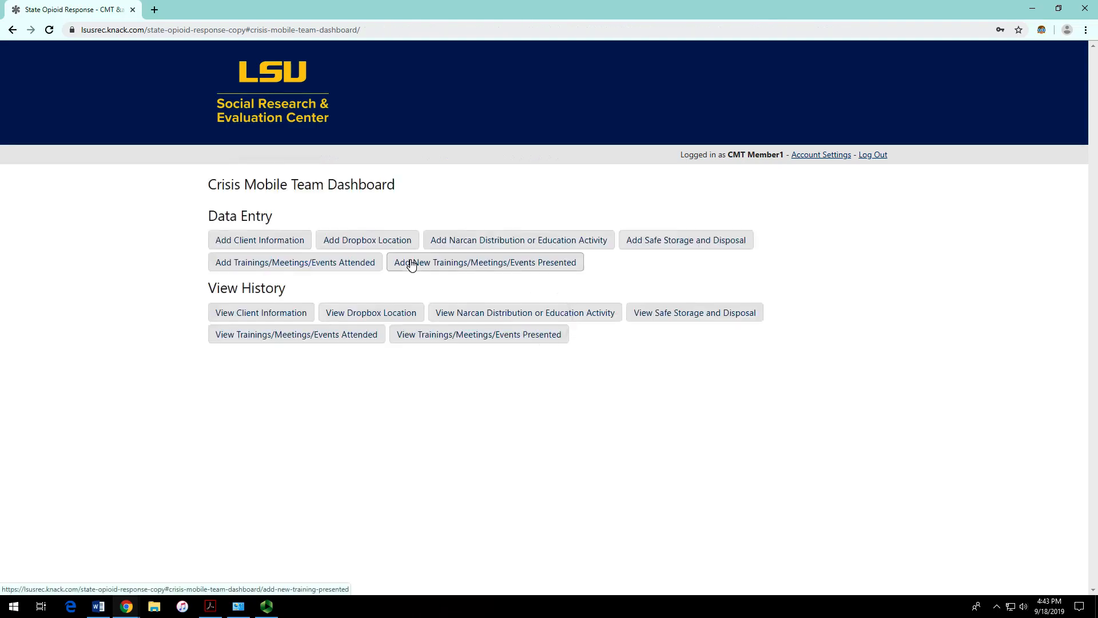
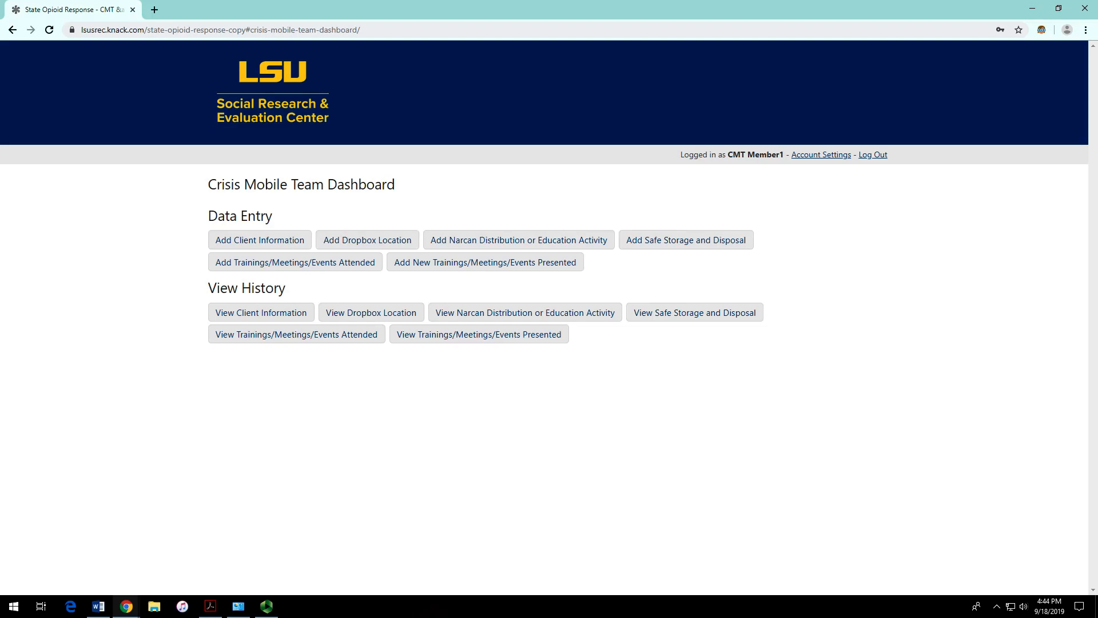
key("F10")
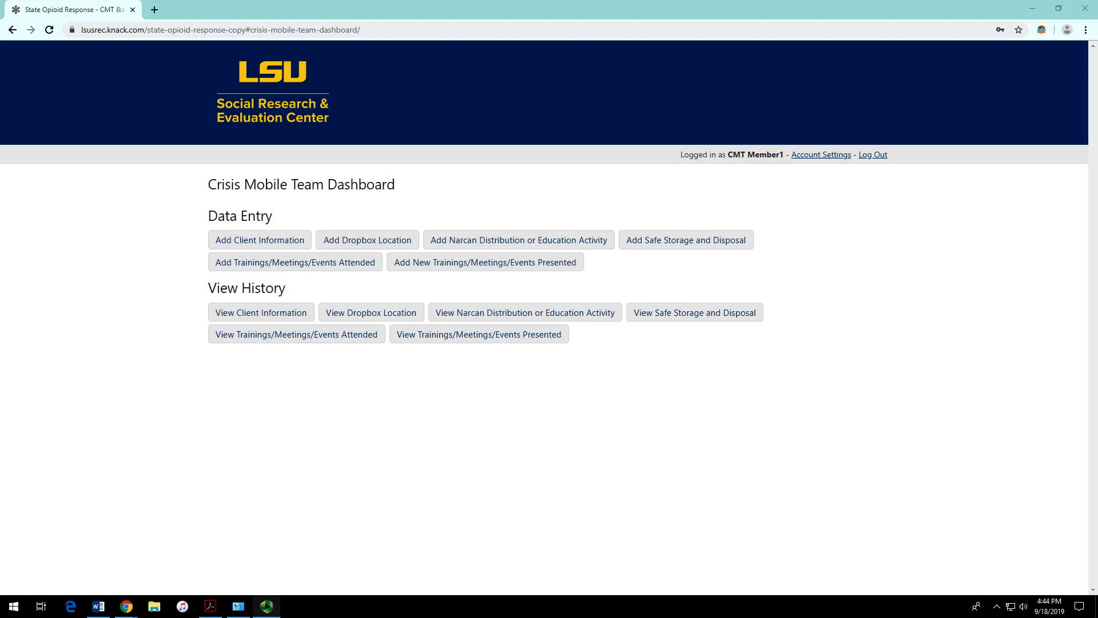